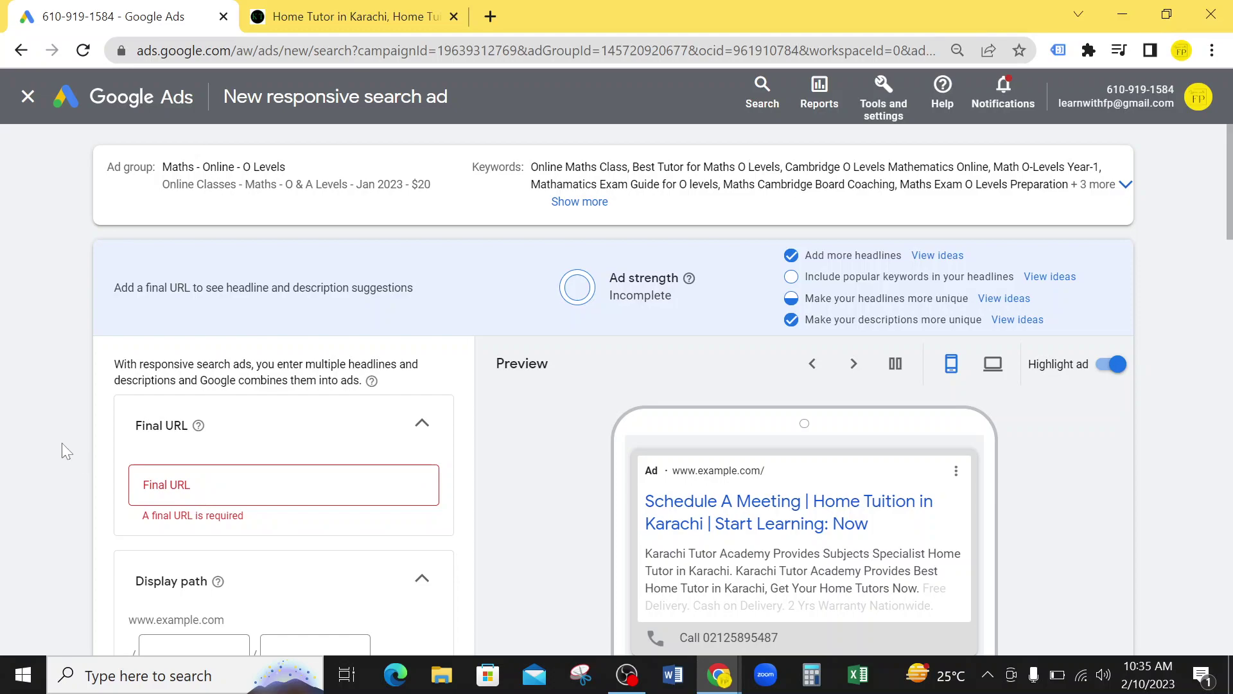
click(395, 15)
right_click(226, 57)
click(275, 156)
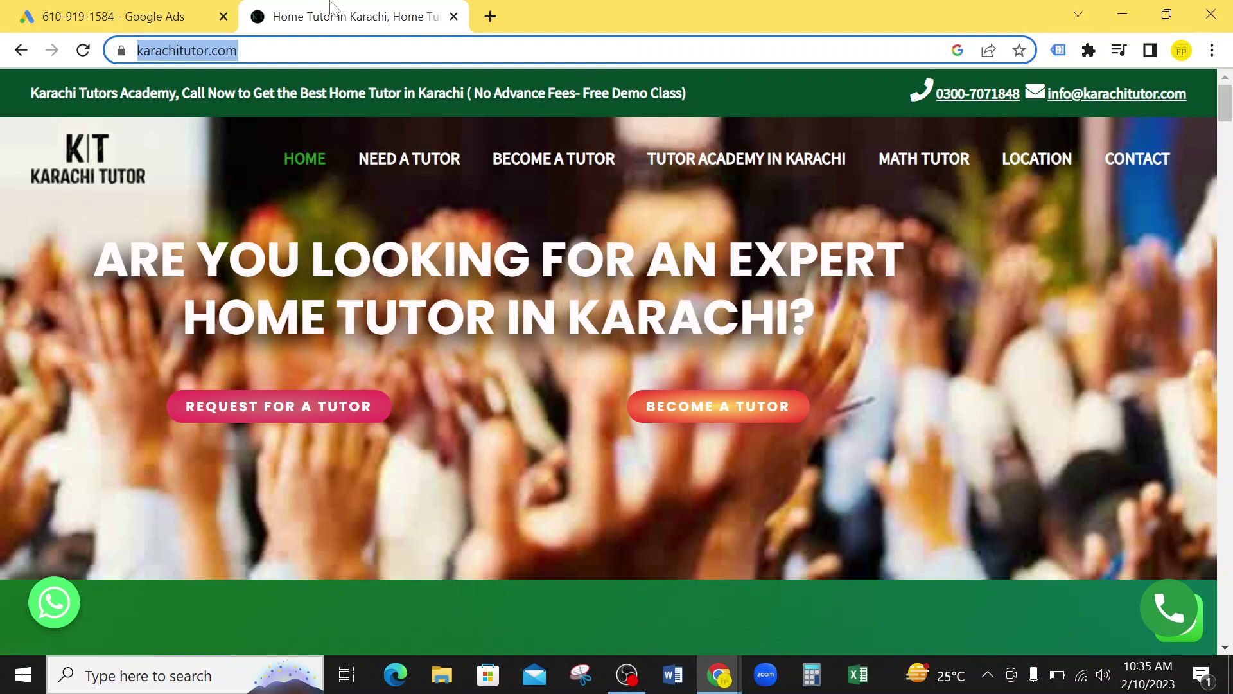
click(162, 8)
click(179, 481)
text(https://www.karachitutor.com/)
click(5, 441)
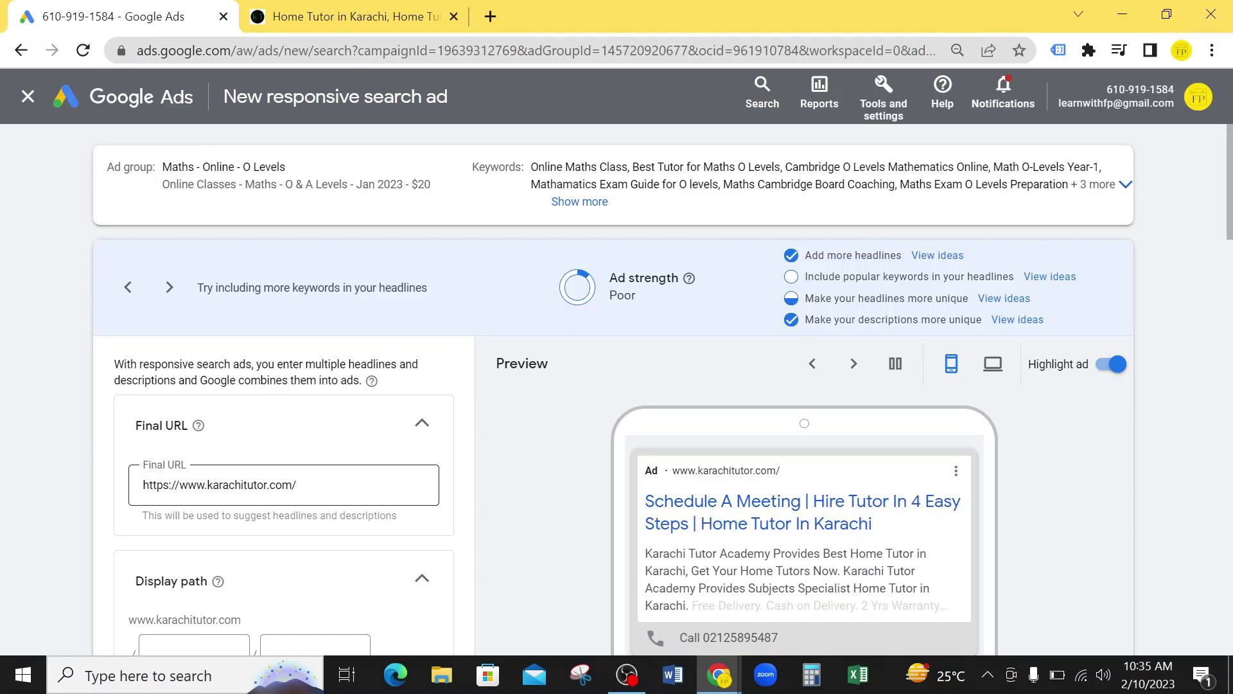
Step: Open the Become a Tutor page on the Karachi Tutor site, copy its address and return to Google Ads
key(ctrl+Tab)
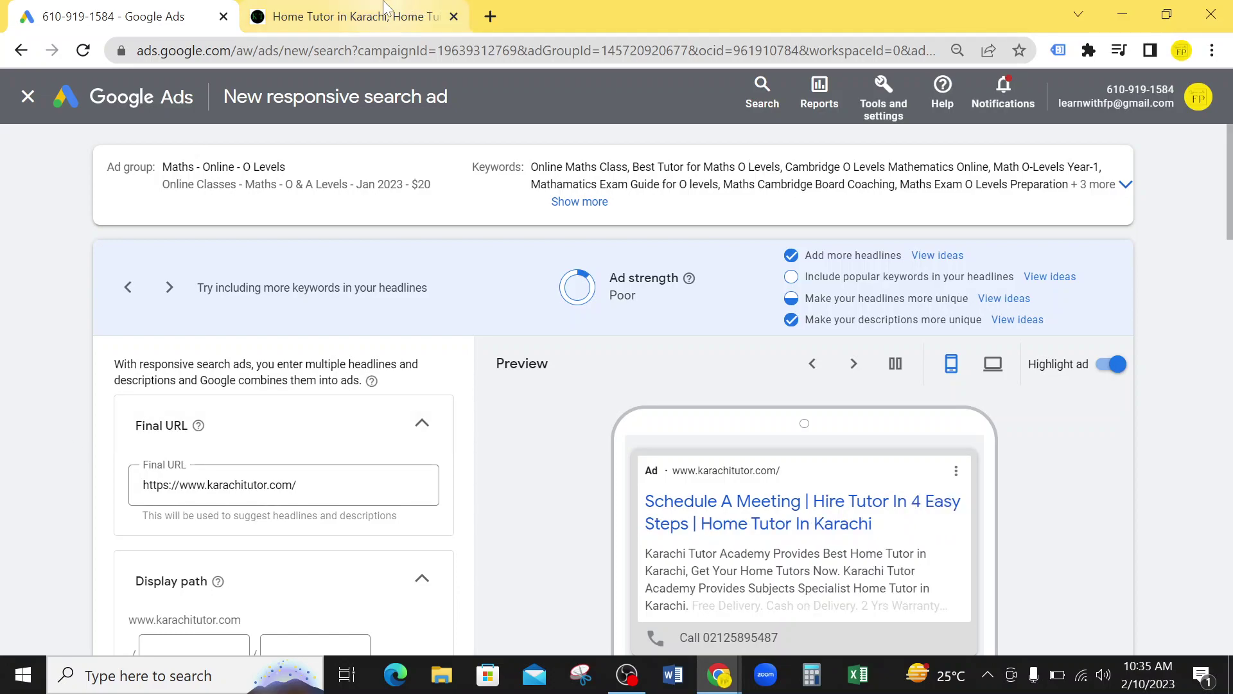
click(570, 179)
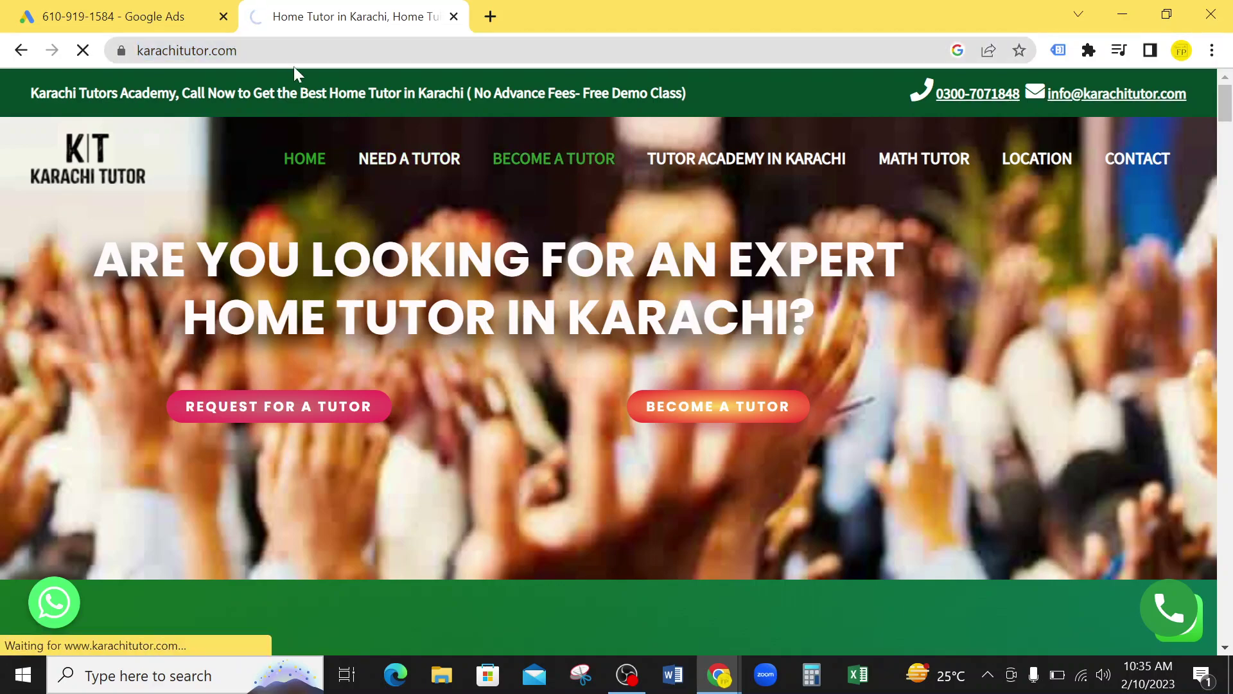
click(260, 52)
right_click(259, 51)
click(302, 152)
key(ctrl+shift+Tab)
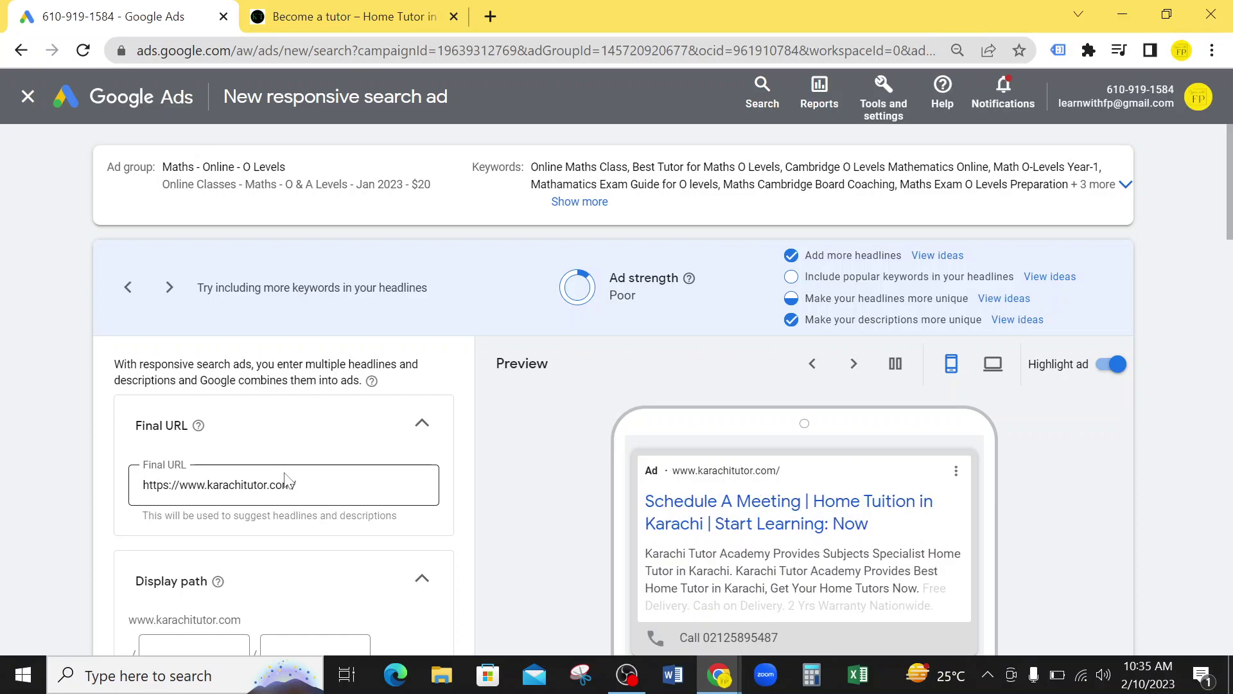
Step: Set the two parts of the display path to OLevelsOnline and Maths
scroll(47, 482, down, 2)
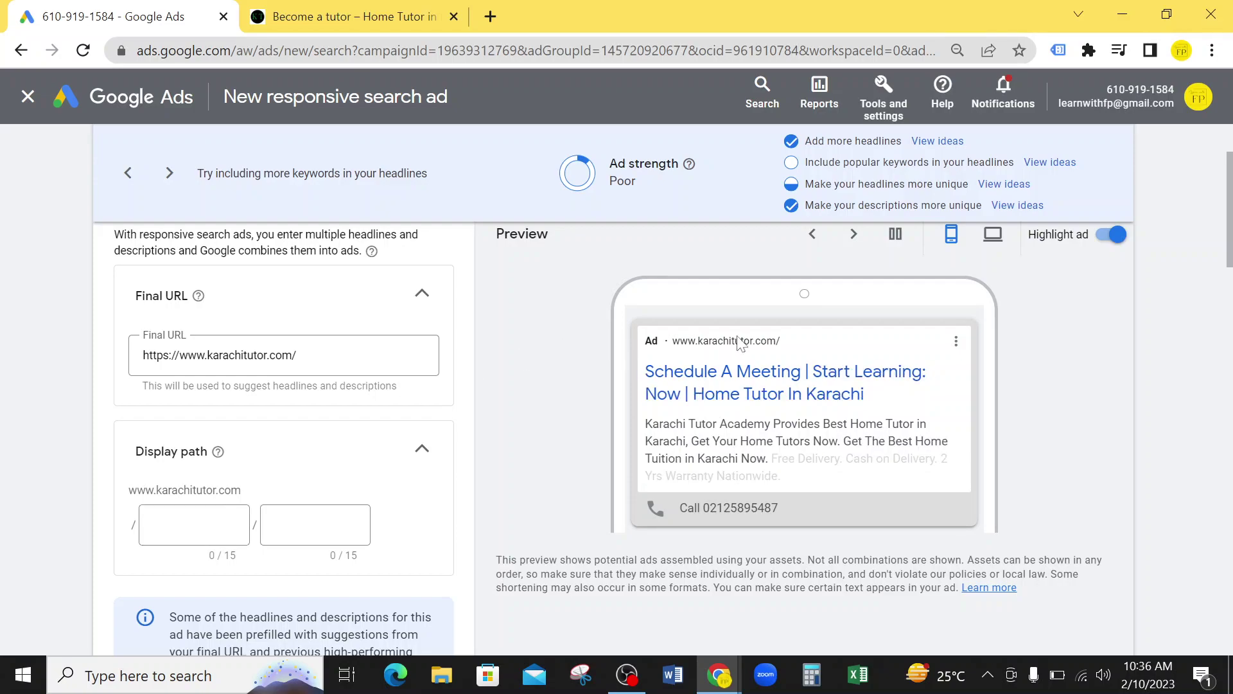
click(196, 520)
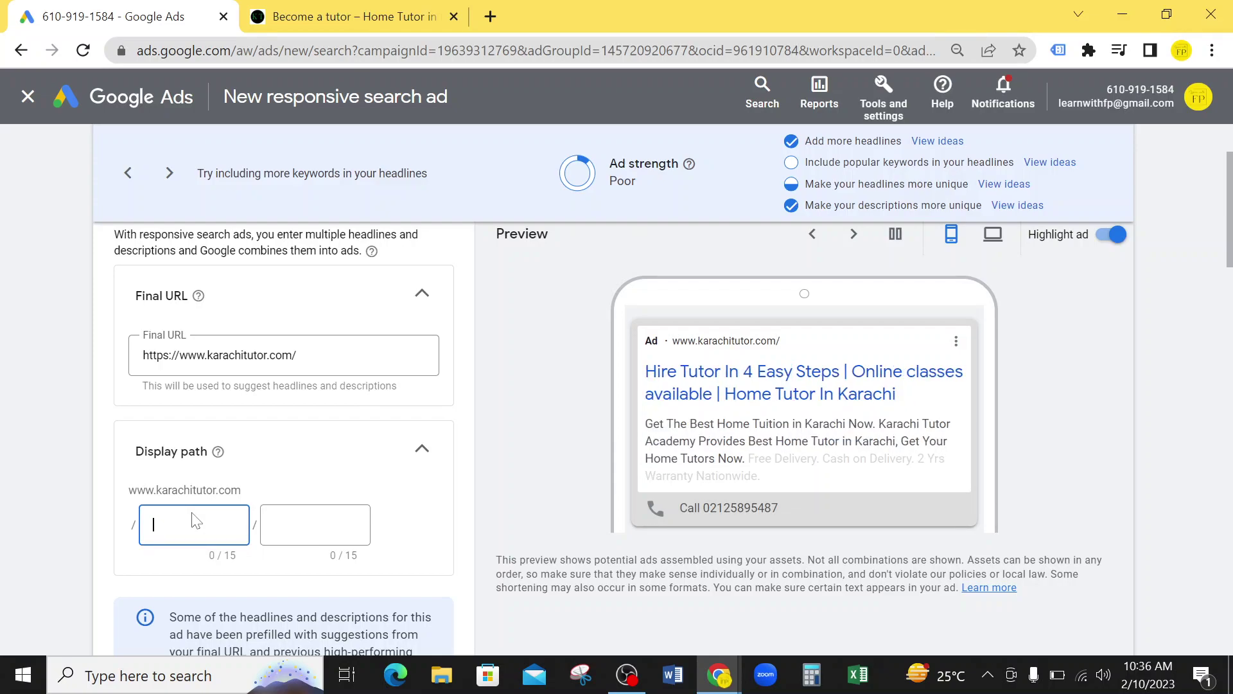
text(o)
key(BackSpace)
text(OnlineO)
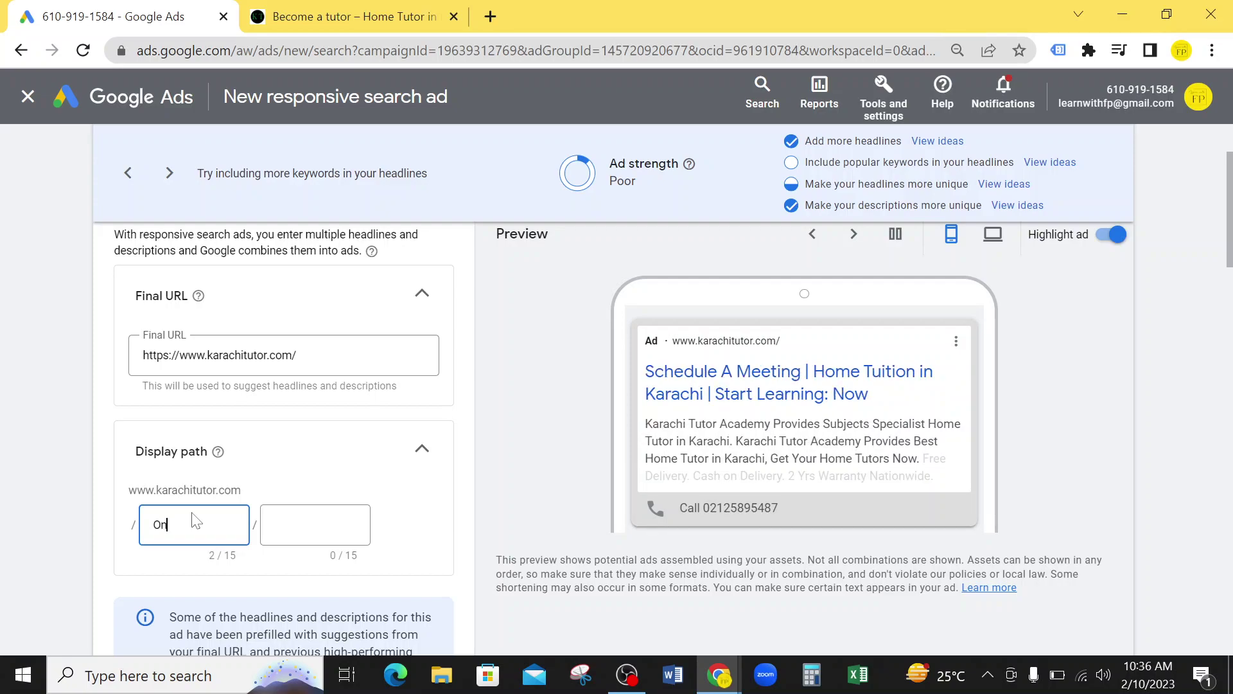
key(BackSpace)
key(BackSpace)
key(BackSpace)
key(BackSpace)
key(BackSpace)
key(BackSpace)
key(BackSpace)
text(on)
key(BackSpace)
text(l)
key(BackSpace)
text(LevelsOnline)
key(Tab)
text(Maths)
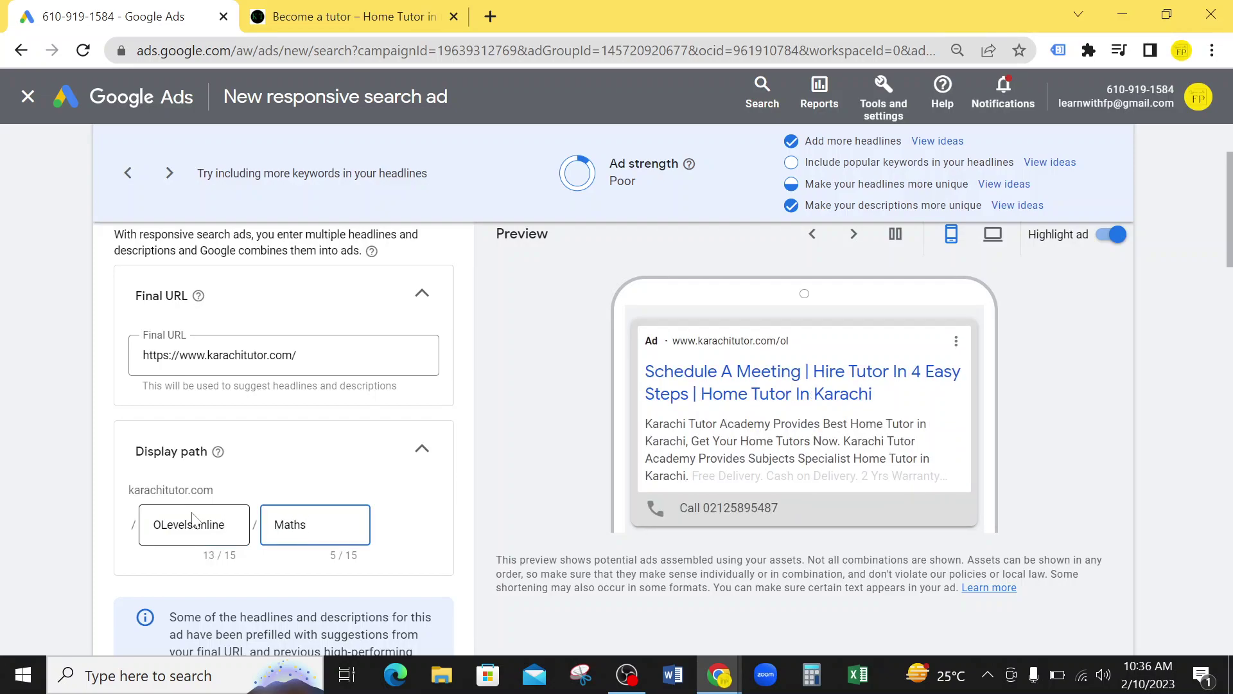
click(53, 463)
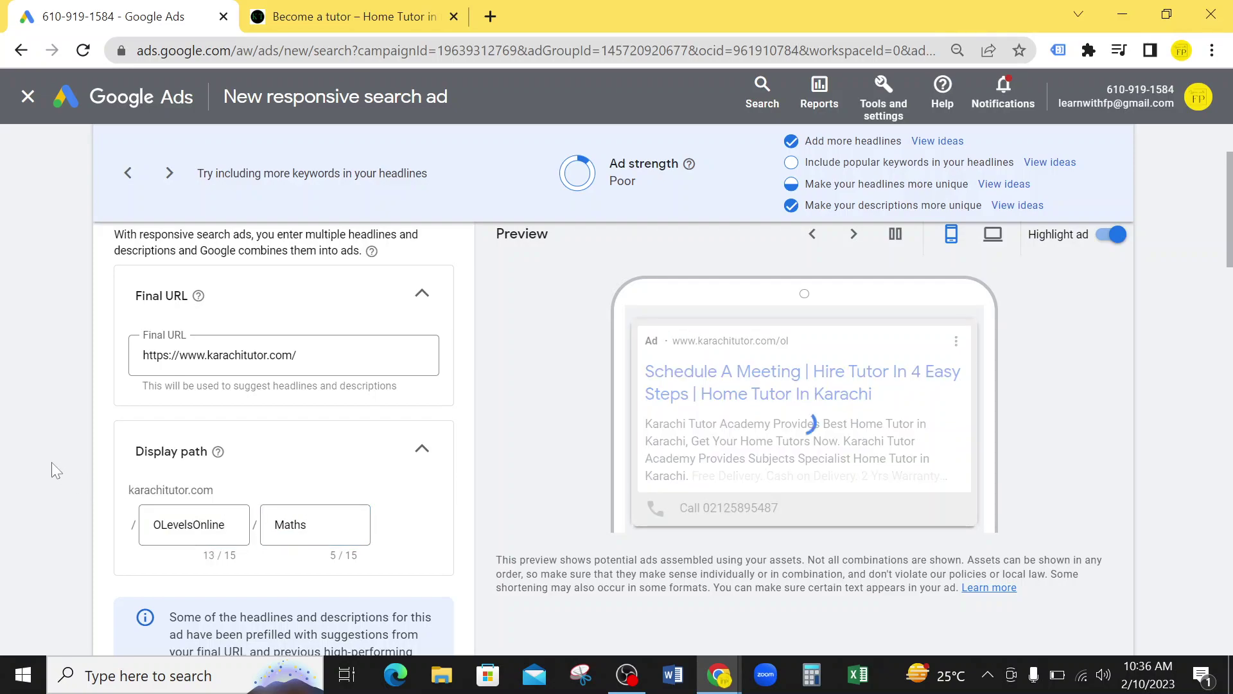
Step: Move "Online" from the first display path part to the second, giving OLevels and MathsOnline
click(169, 523)
drag(192, 524, 226, 524)
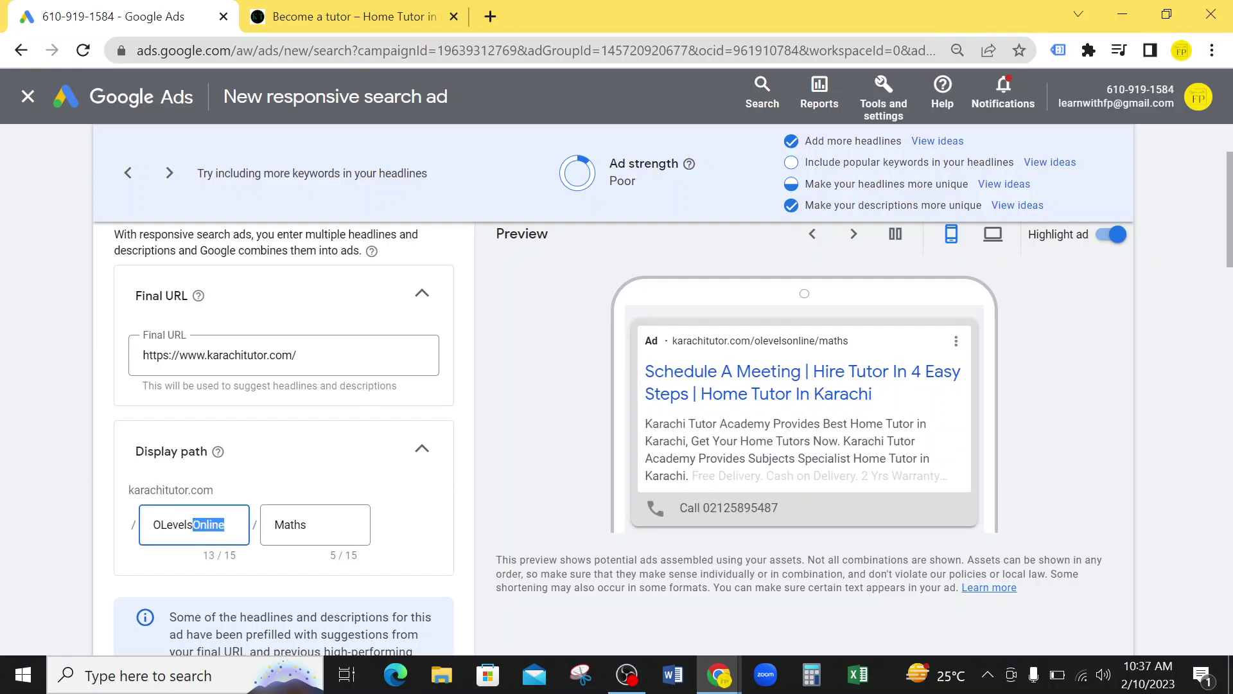
right_click(216, 526)
click(315, 271)
click(331, 524)
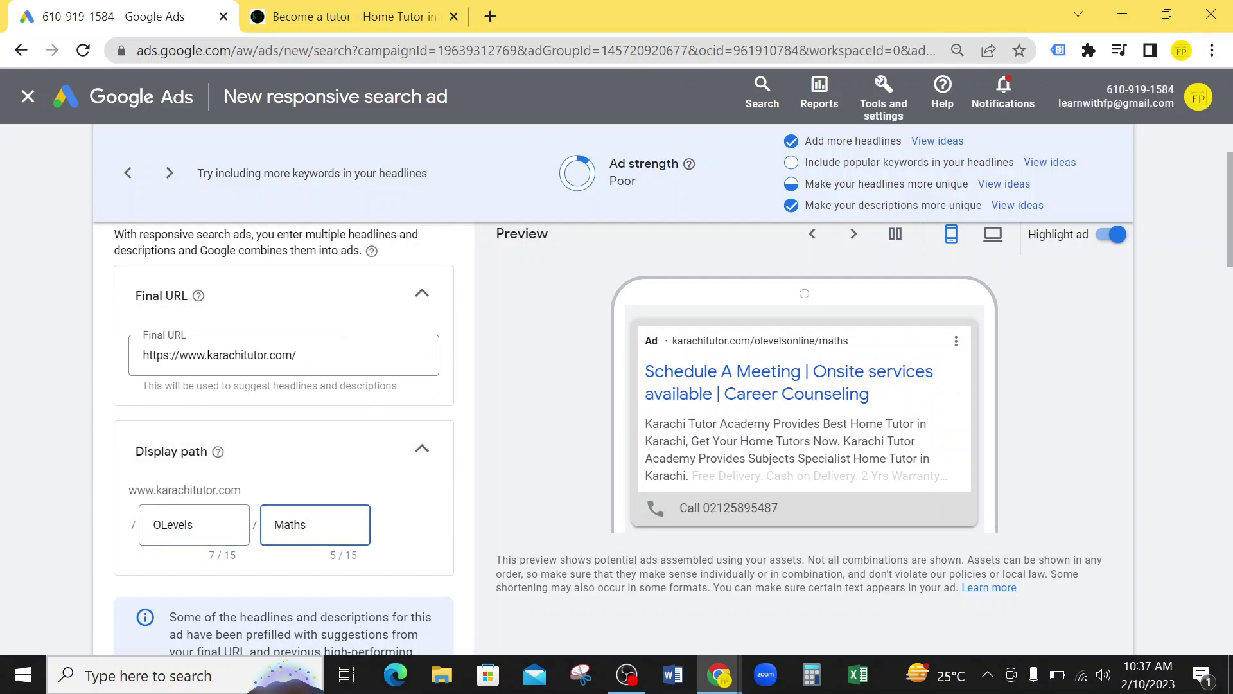
key(ctrl+v)
click(62, 483)
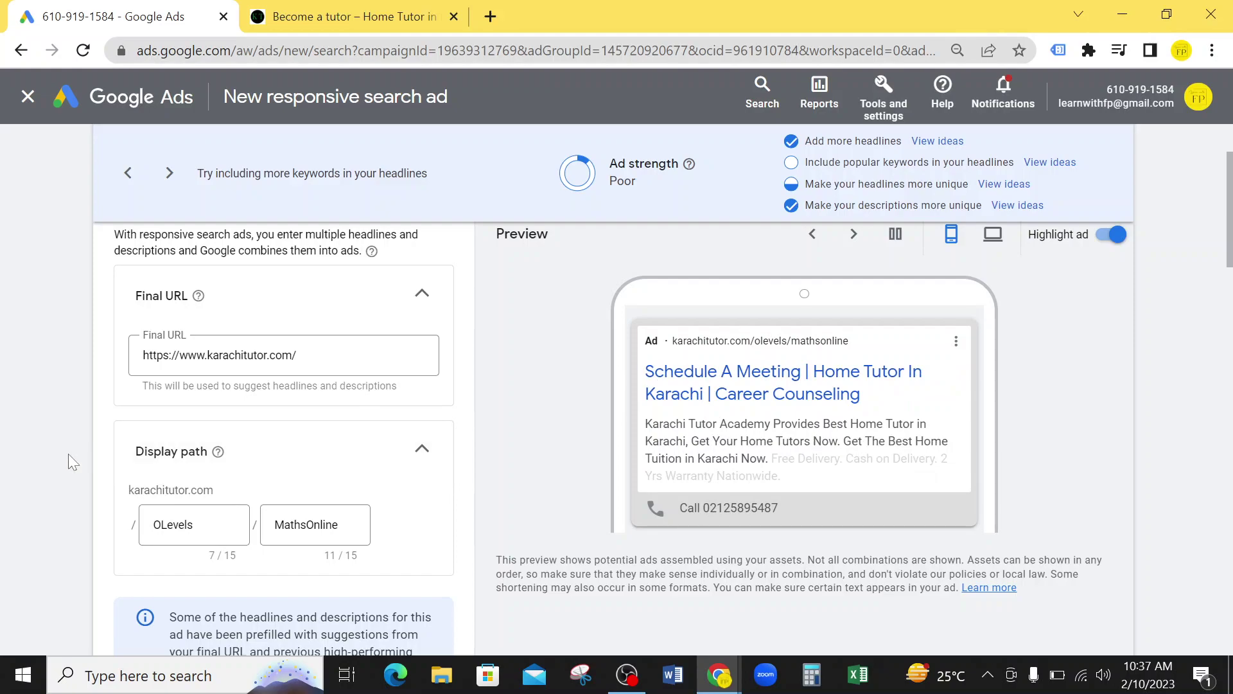
Step: Clear all prefilled headlines and descriptions from the ad
scroll(68, 454, down, 4)
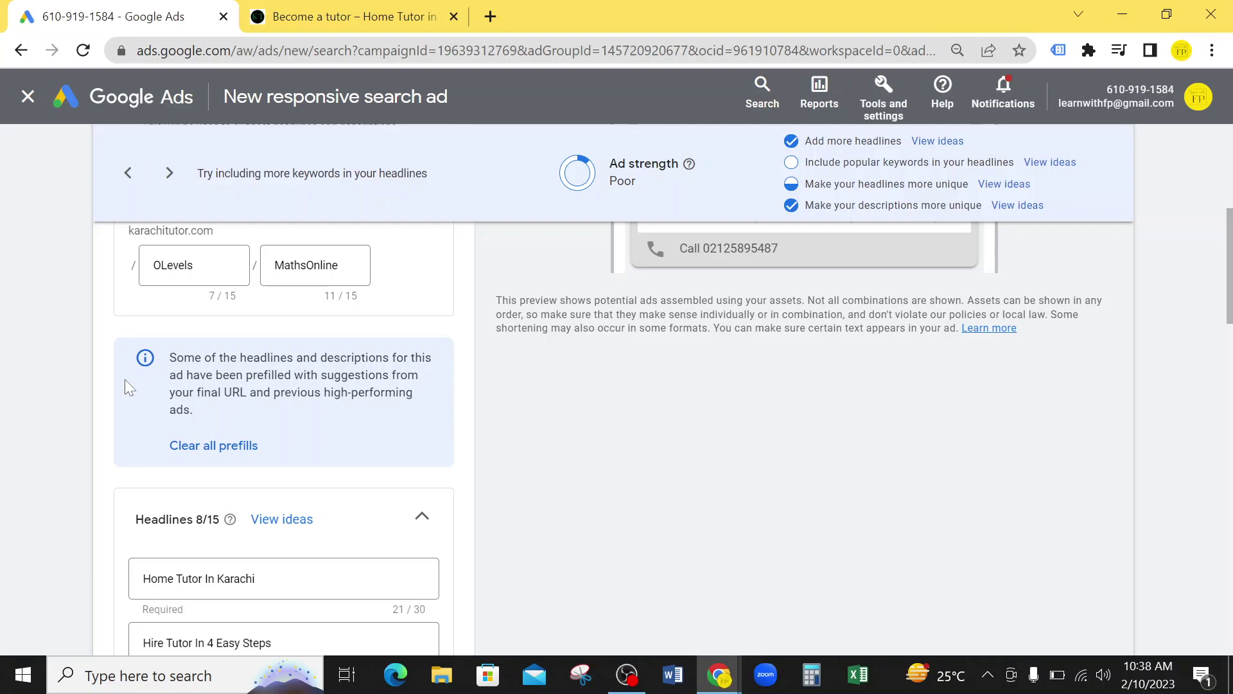
click(226, 448)
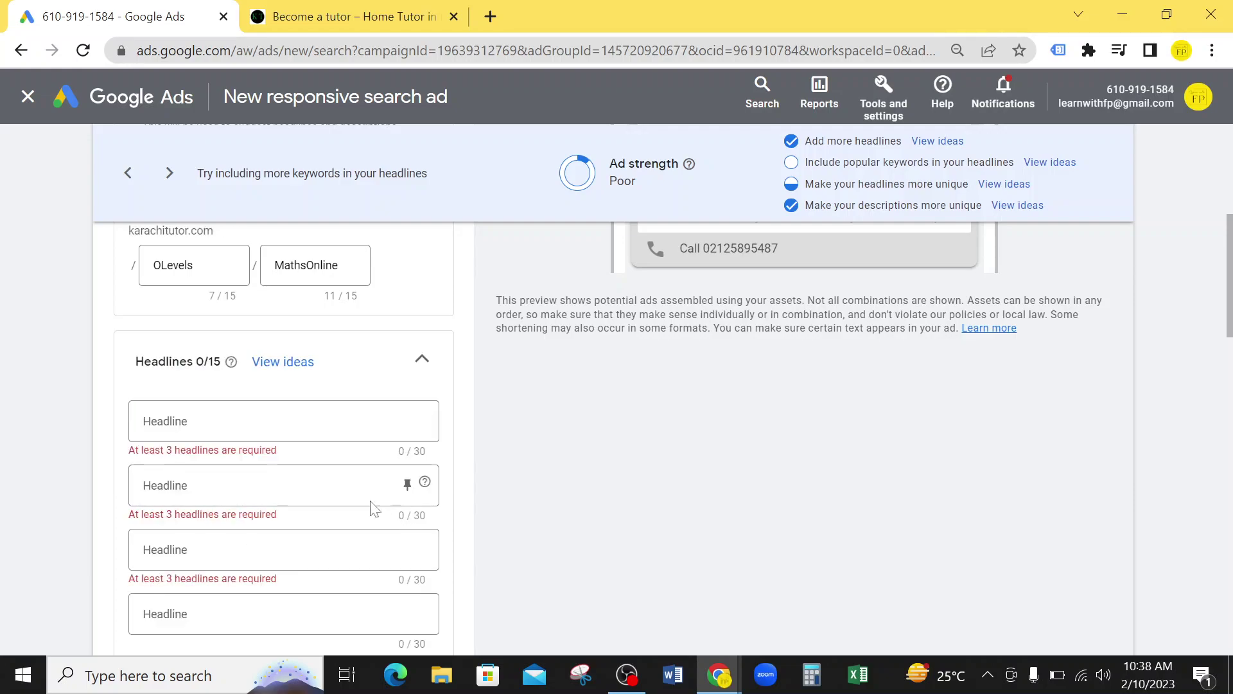
Step: Look at the suggested ideas for the first headline and dismiss them
click(217, 421)
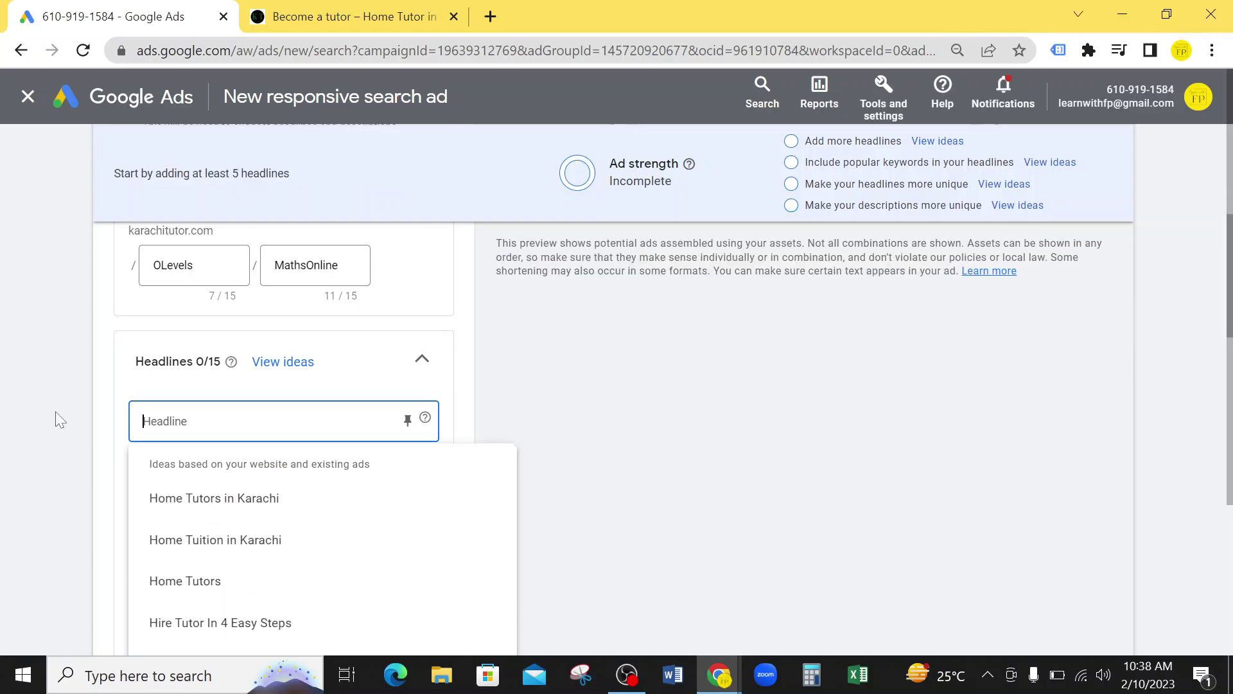
click(24, 409)
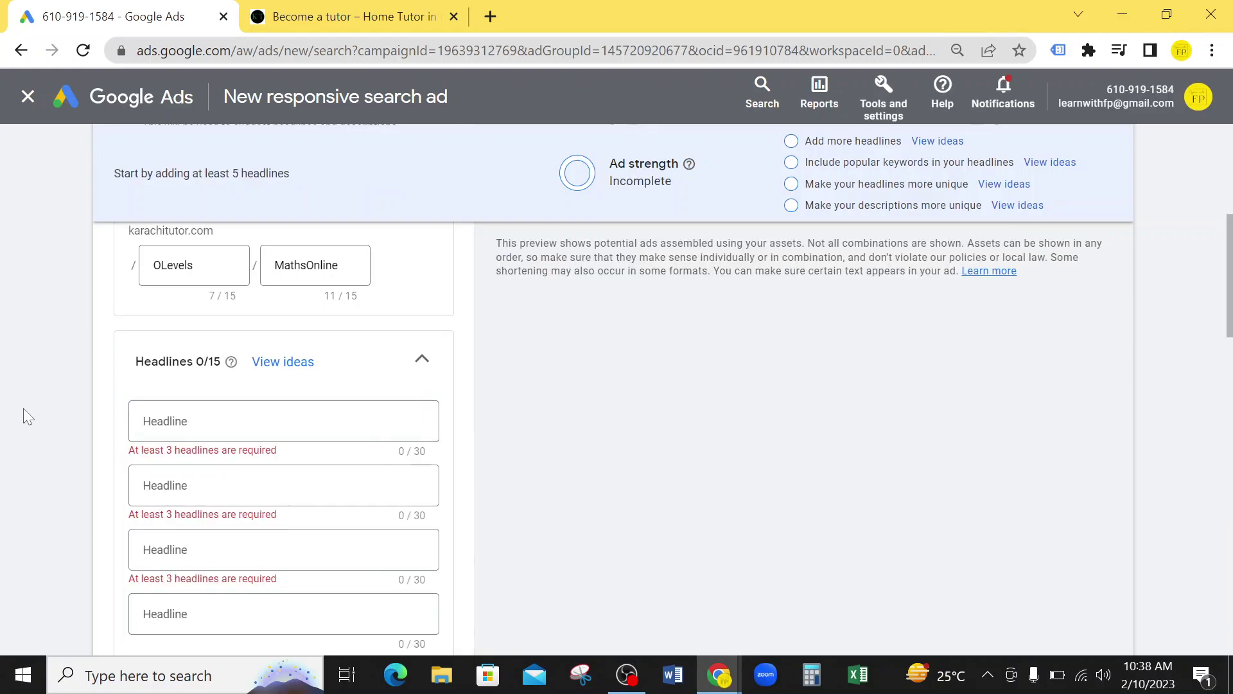
click(250, 424)
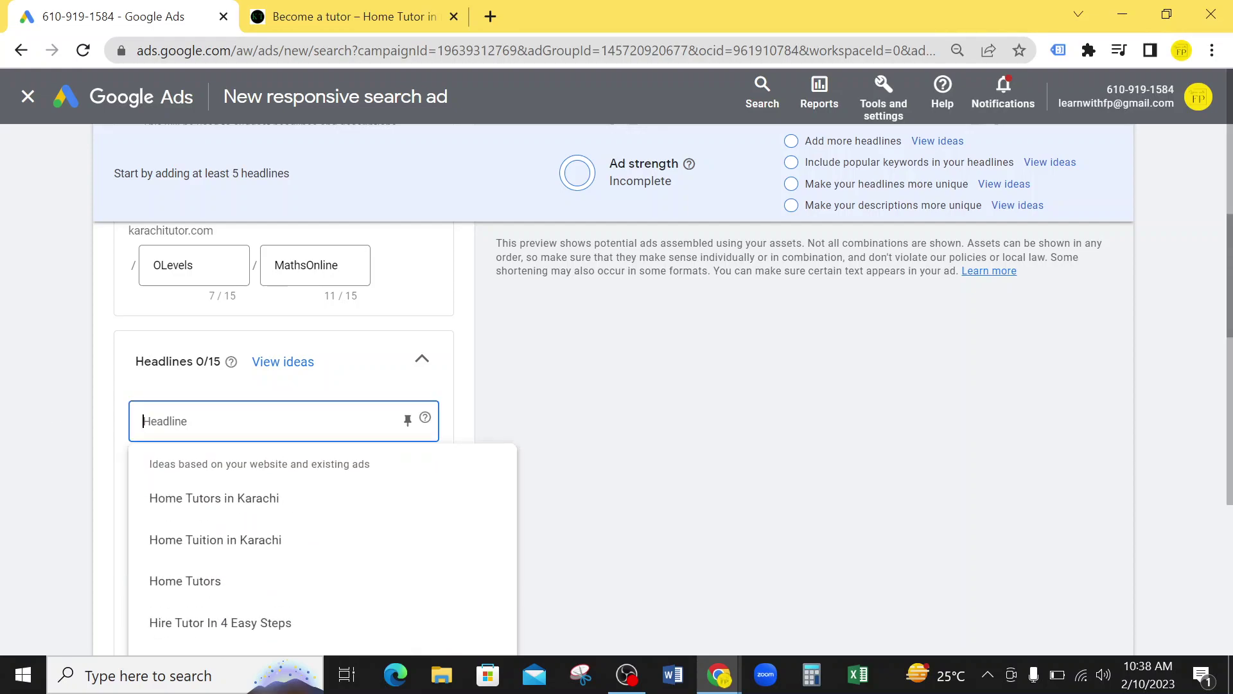
click(52, 426)
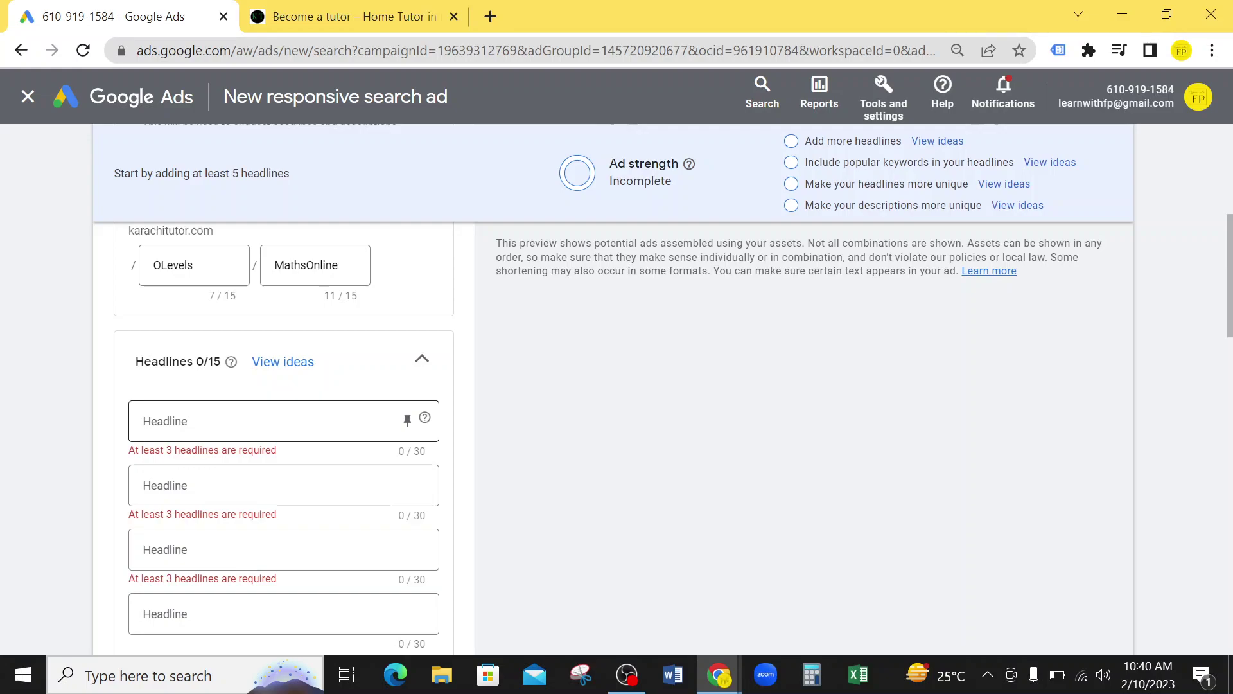
Step: Enter "Science Academy" as the first headline and show the keyword ideas for the headlines
click(270, 420)
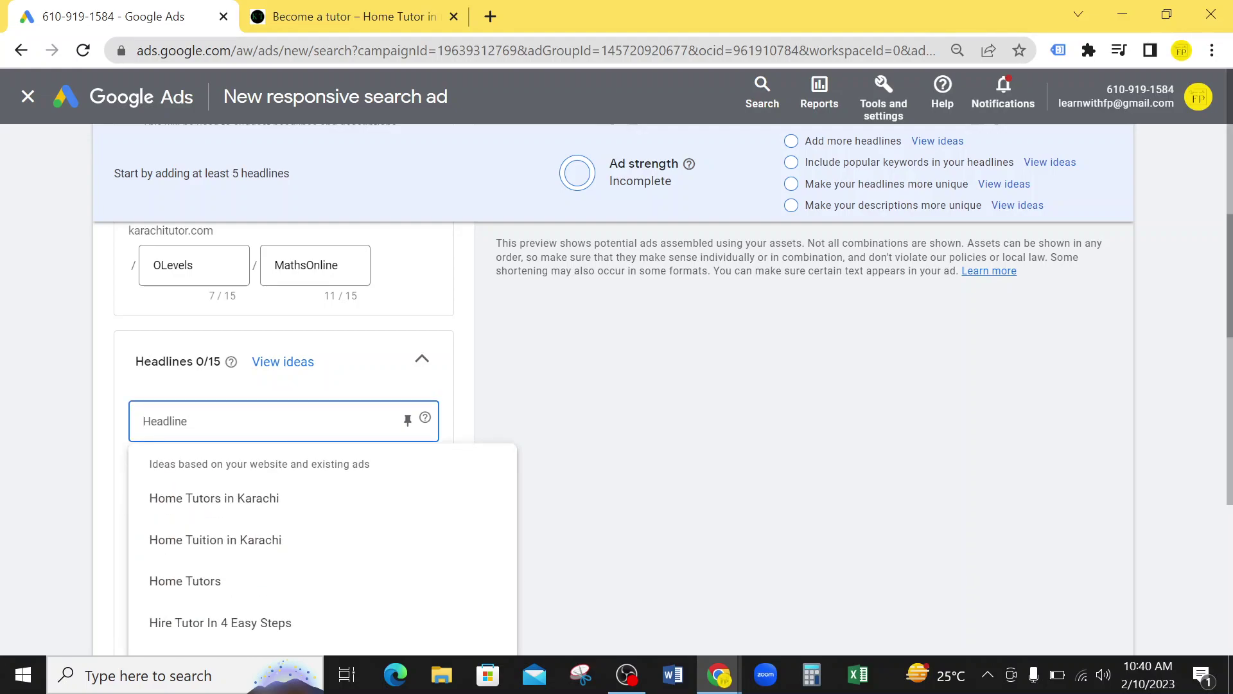
text(Stud)
key(BackSpace)
key(BackSpace)
key(BackSpace)
text(cience A)
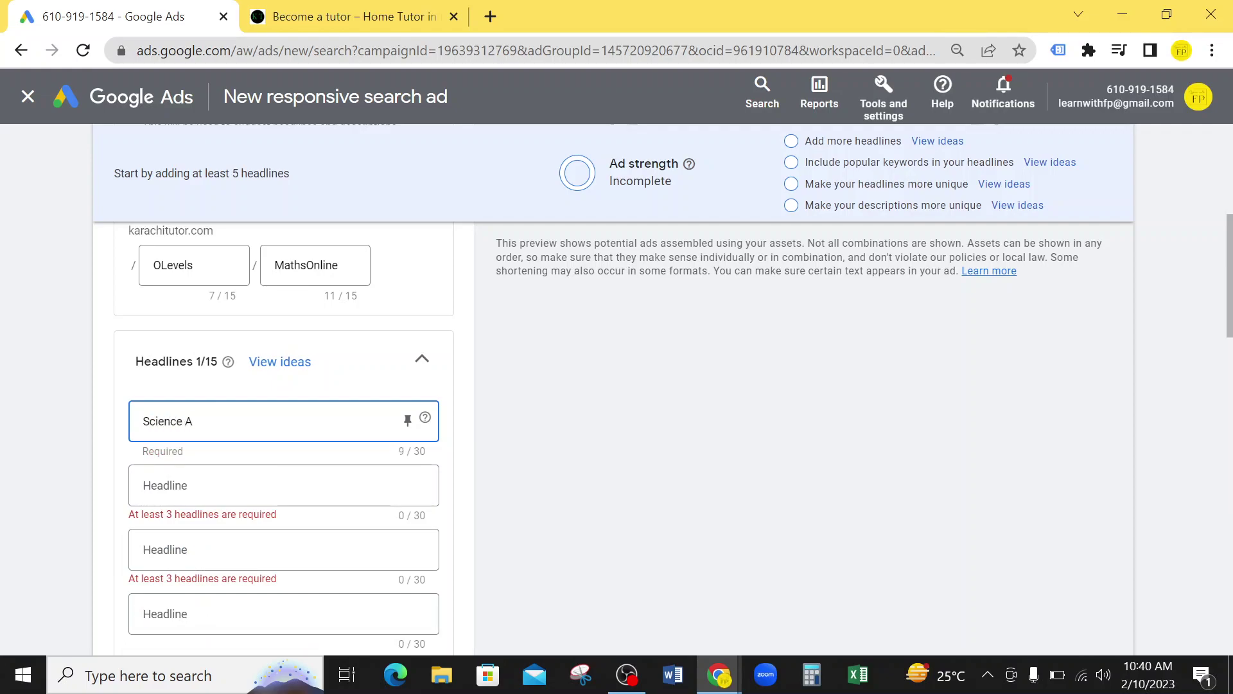
text(cademy)
click(280, 362)
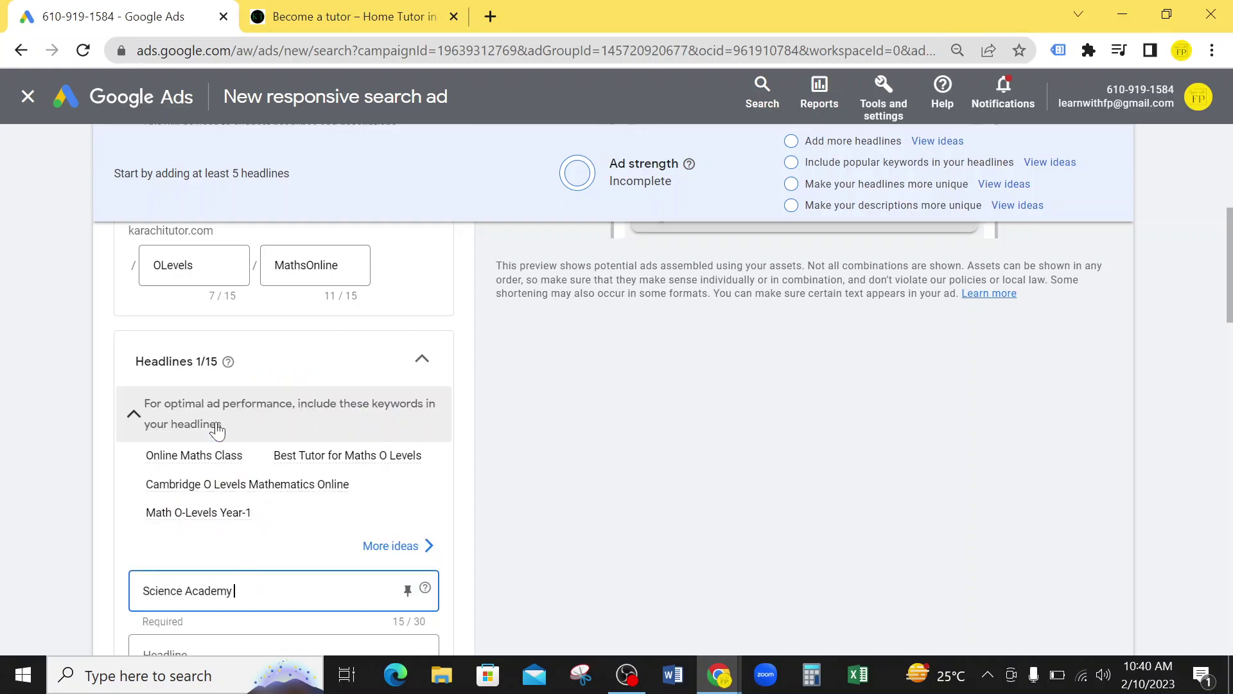
text(Inst)
key(BackSpace)
key(BackSpace)
key(BackSpace)
key(BackSpace)
text(Low Cost Sol)
key(BackSpace)
text(lutio)
key(BackSpace)
key(BackSpace)
key(ctrl+shift+Left)
key(Right)
key(BackSpace)
key(BackSpace)
key(BackSpace)
key(BackSpace)
key(BackSpace)
key(BackSpace)
key(BackSpace)
key(BackSpace)
key(BackSpace)
key(BackSpace)
key(BackSpace)
key(BackSpace)
key(BackSpace)
key(BackSpace)
key(BackSpace)
Step: Insert "Online" between "Science" and "Academy" in the first headline
scroll(54, 427, down, 2)
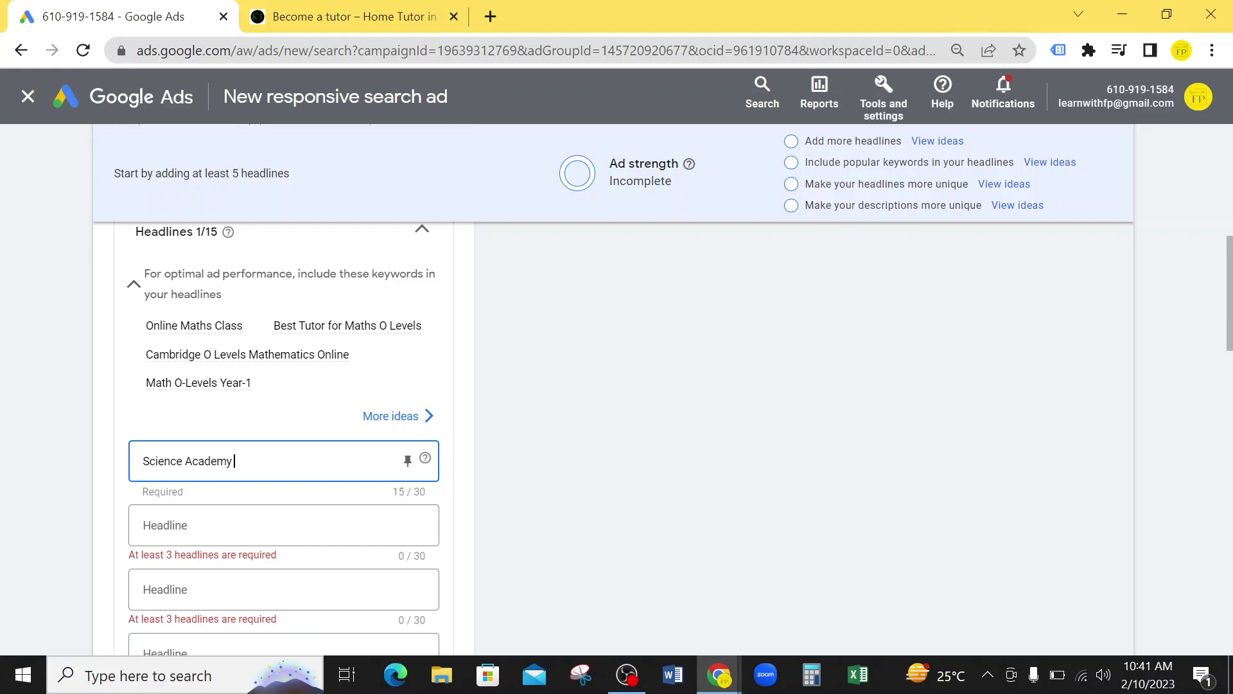
click(182, 461)
text(Online)
click(106, 444)
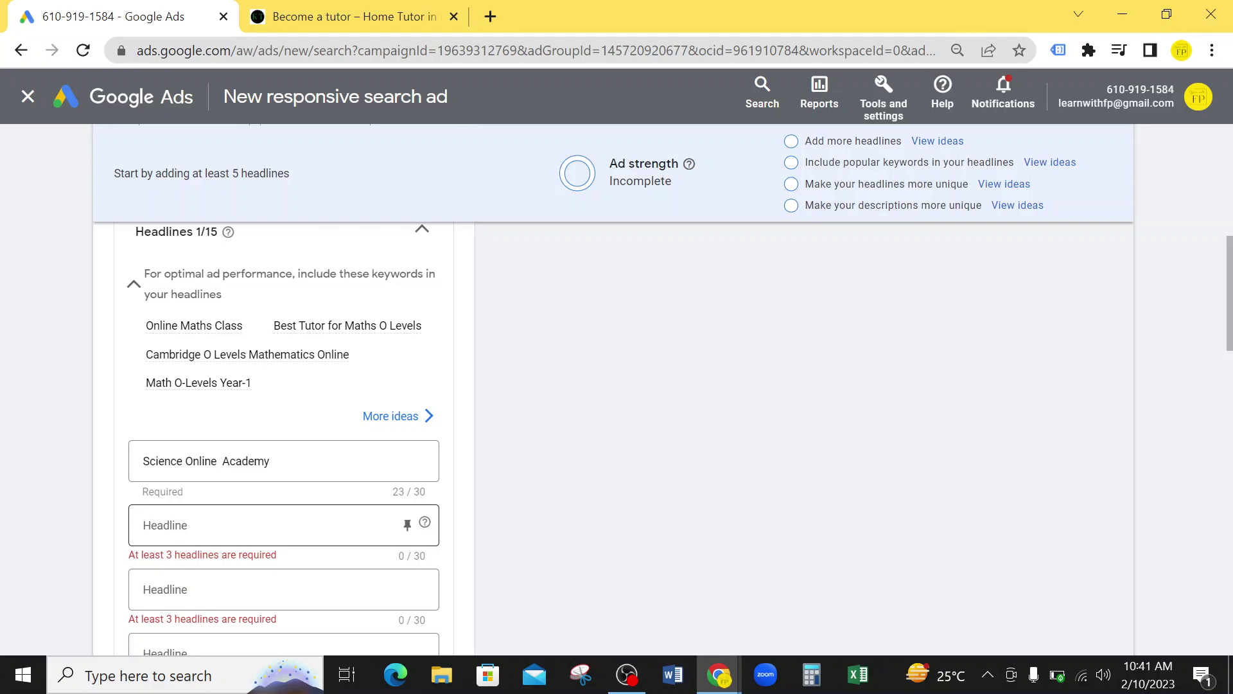
Step: Enter "1:1 Home Tutoring Online" as the second headline
click(270, 525)
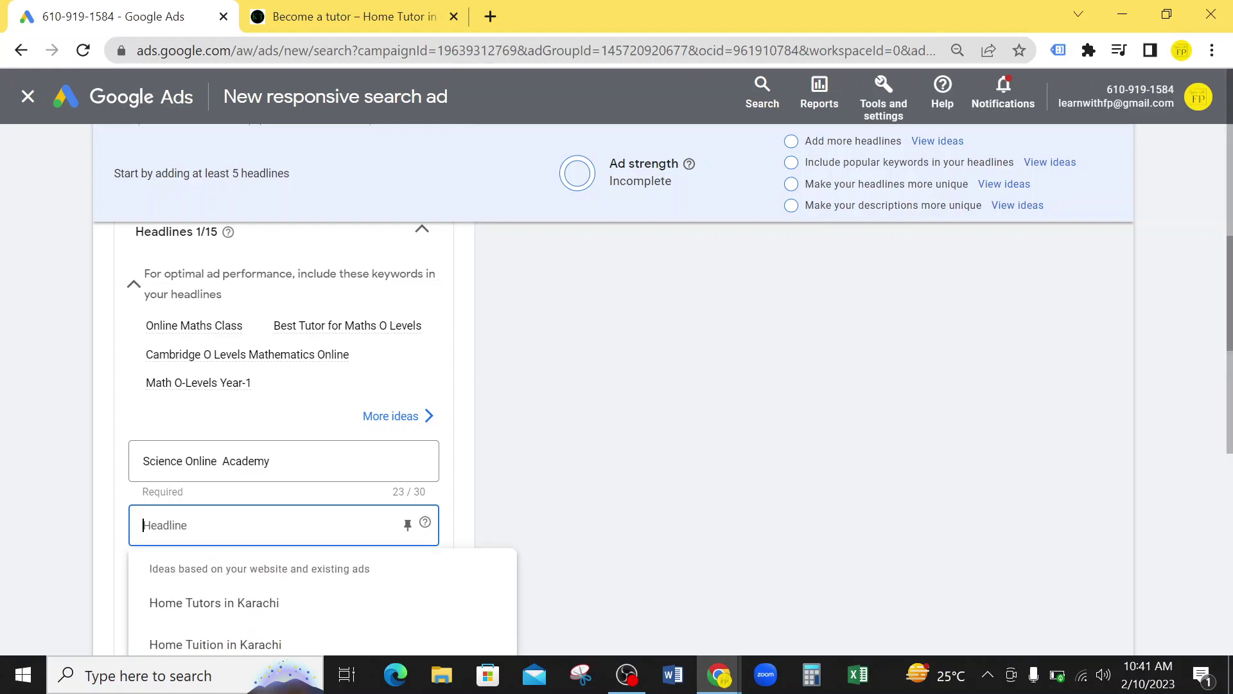
text(H)
text(e)
key(BackSpace)
key(BackSpace)
text(One)
key(BackSpace)
key(BackSpace)
key(BackSpace)
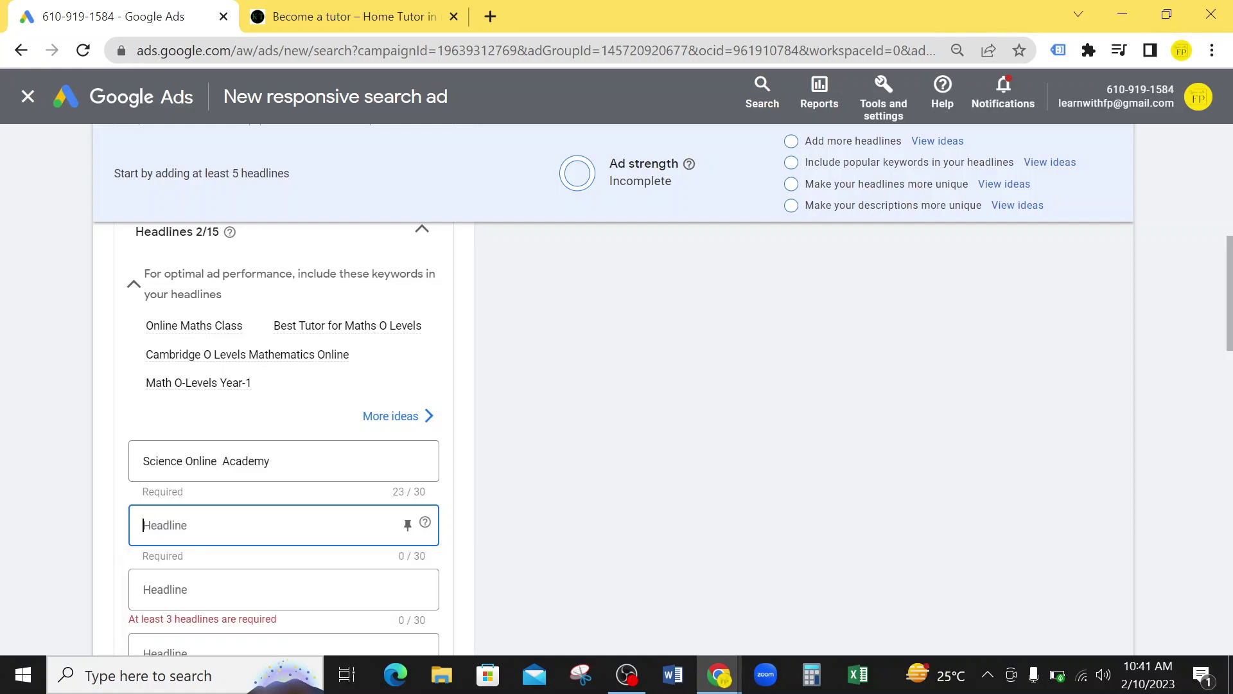
text(1:1 Home Tutoring Online)
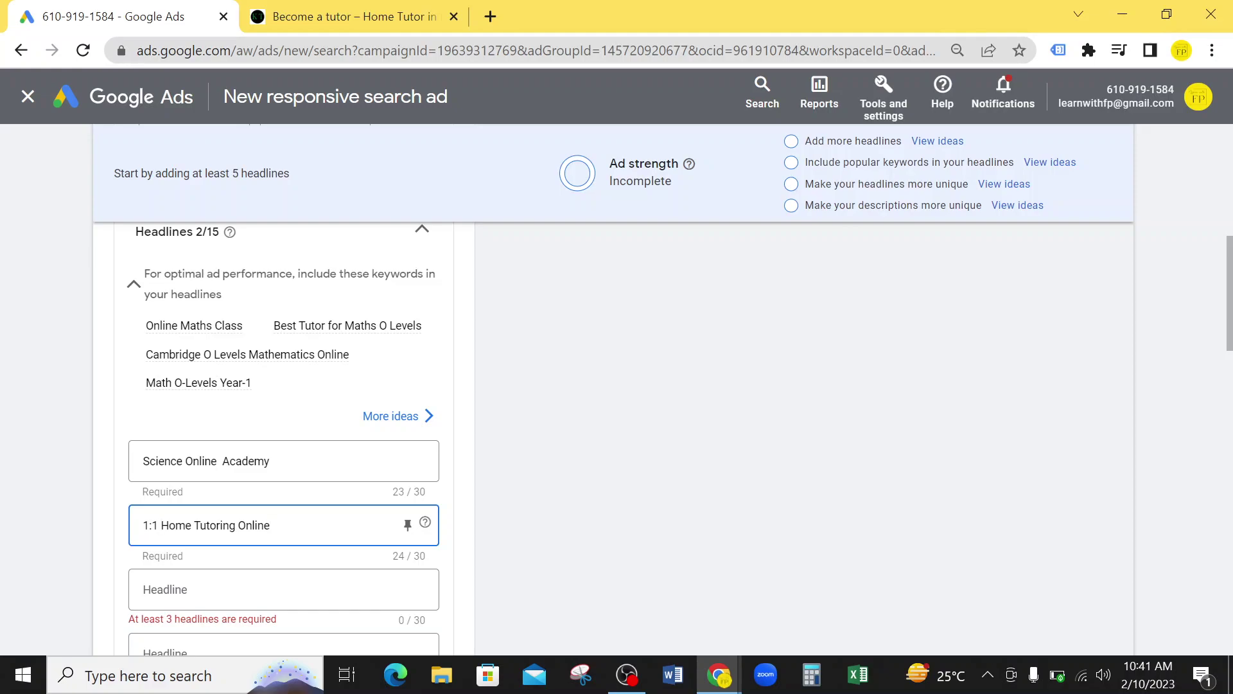
Step: Insert "Maths" after "1:1" in the second headline and check its spelling suggestions without changing the word
text(Maths)
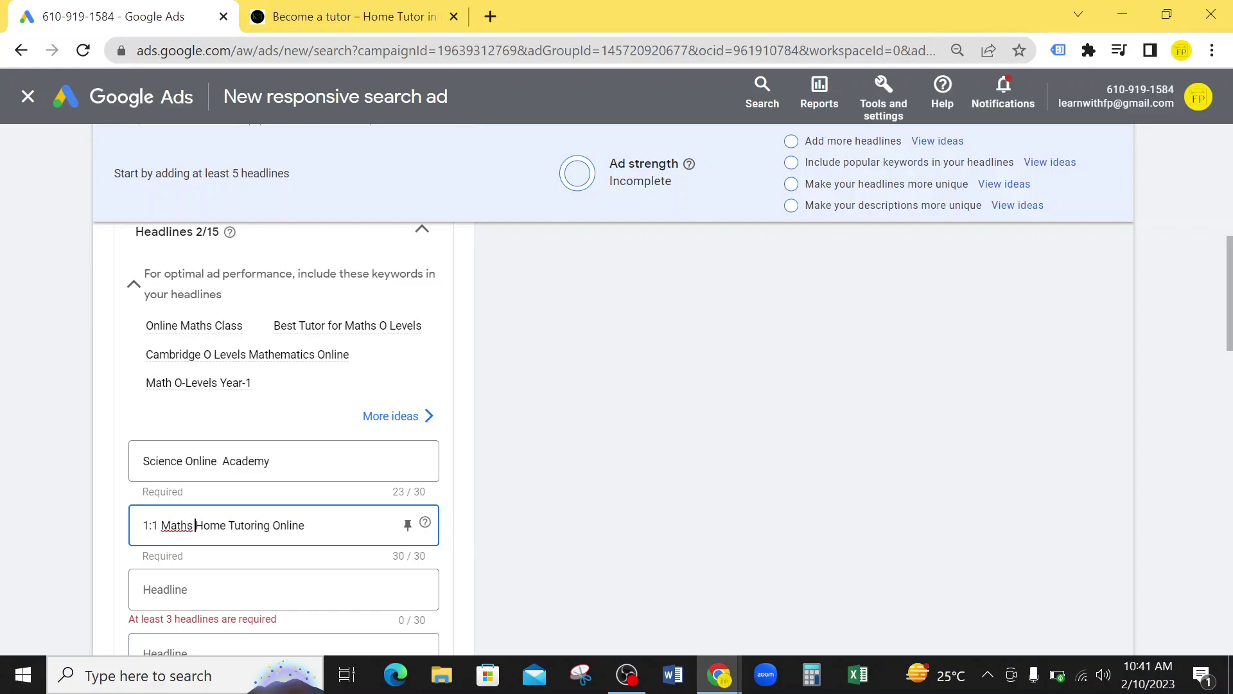
right_click(178, 530)
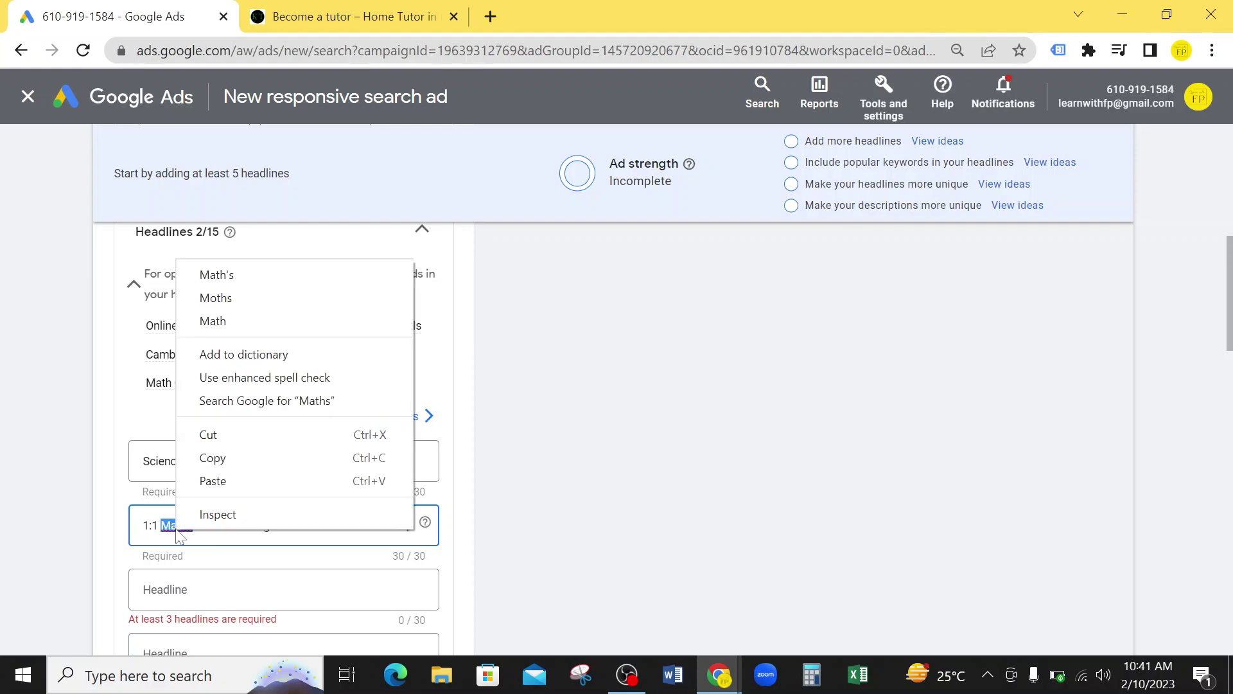
click(38, 434)
click(59, 472)
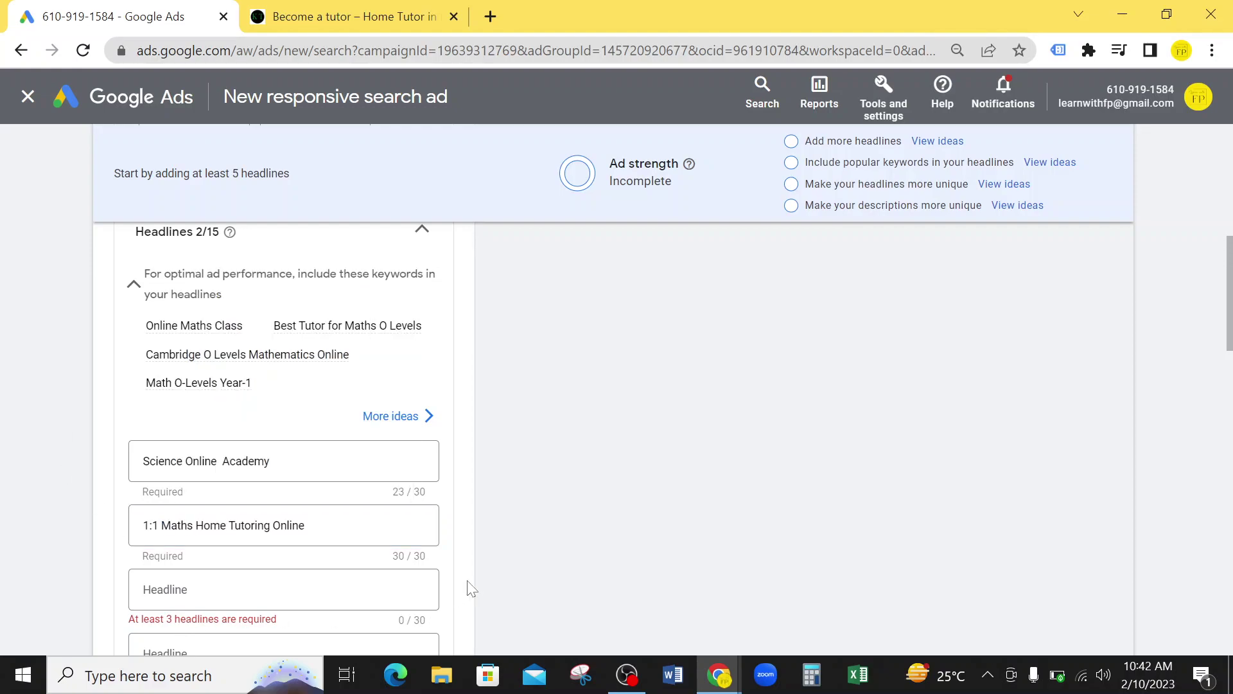
click(343, 584)
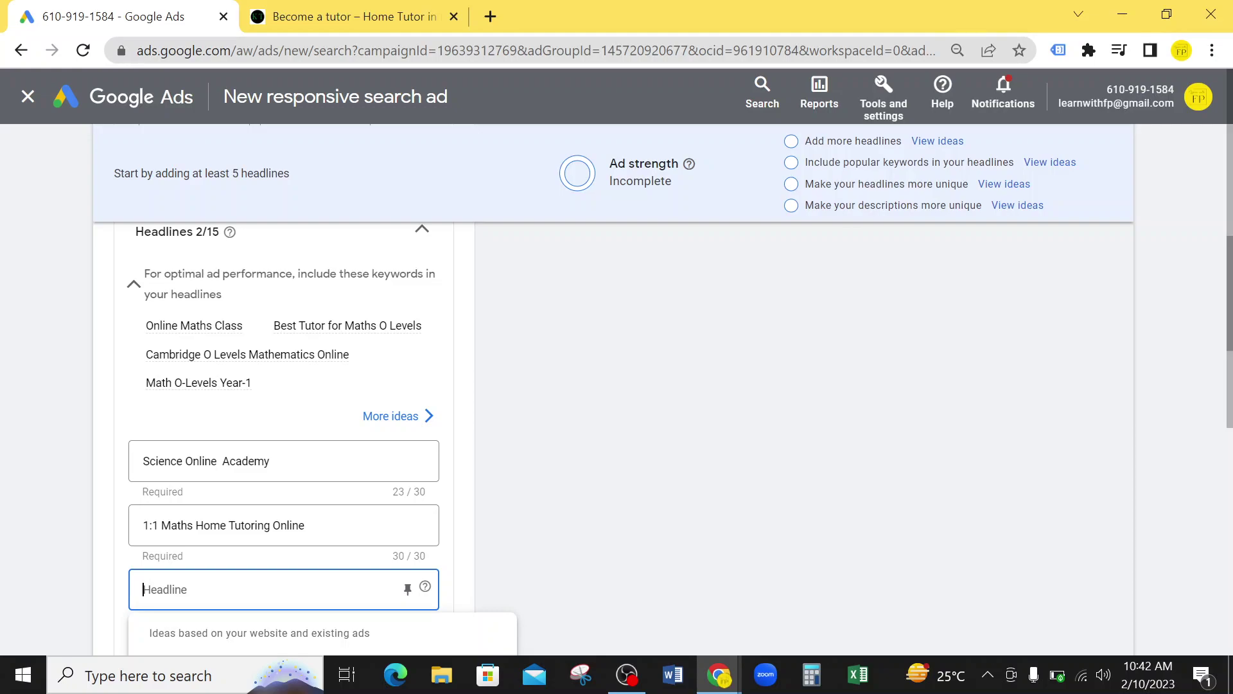
text(Late W)
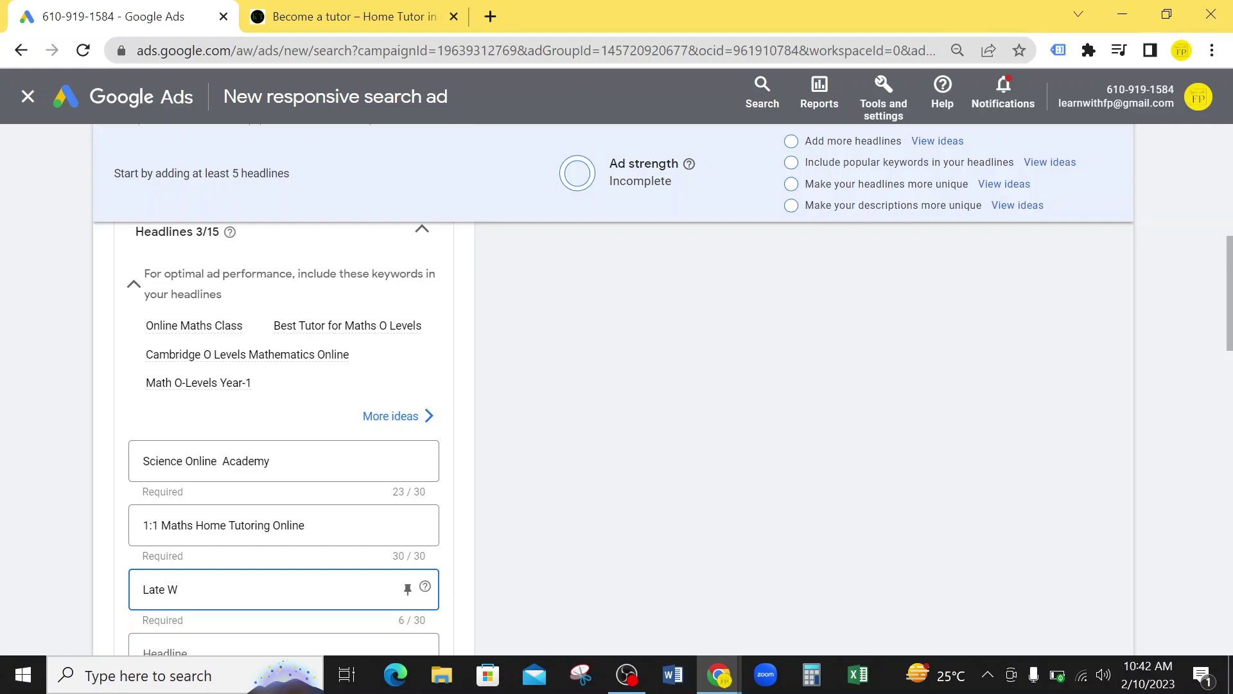
key(BackSpace)
key(BackSpace)
key(BackSpace)
key(BackSpace)
key(BackSpace)
key(BackSpace)
Step: Enter "Exam Preparation for Cambridge" as the third headline, using the spelling suggestion for "Preparation"
text(Exam)
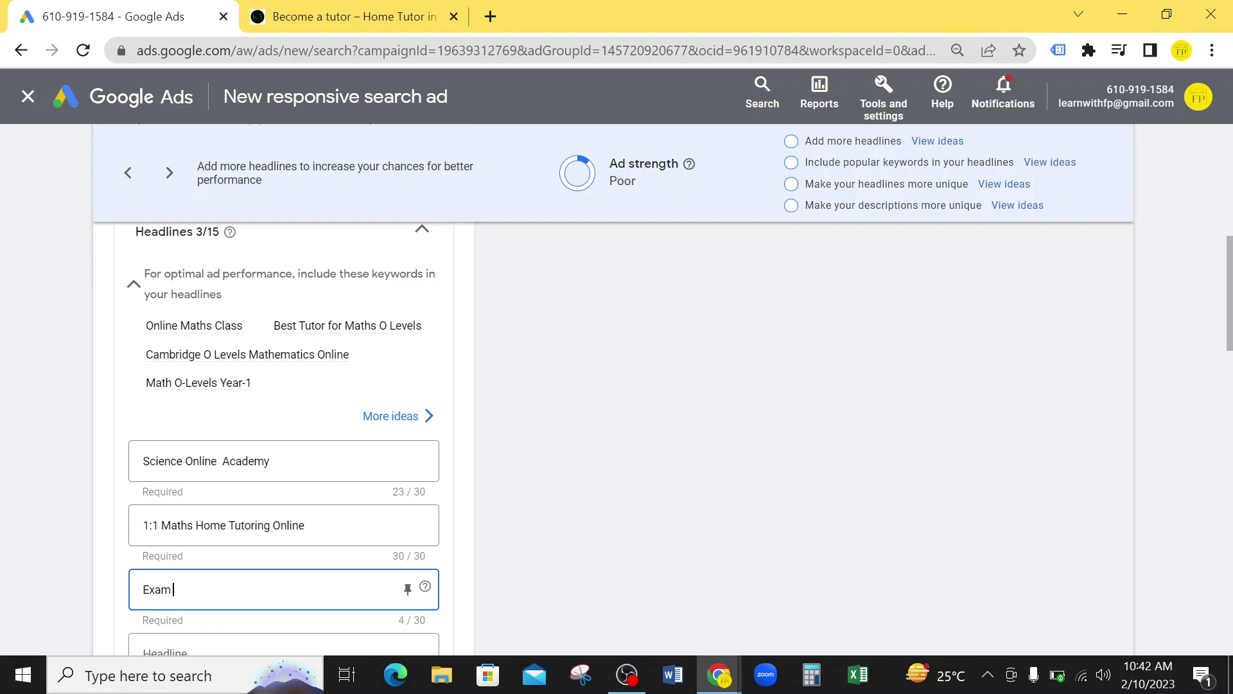
text( Prepration for Cambridge)
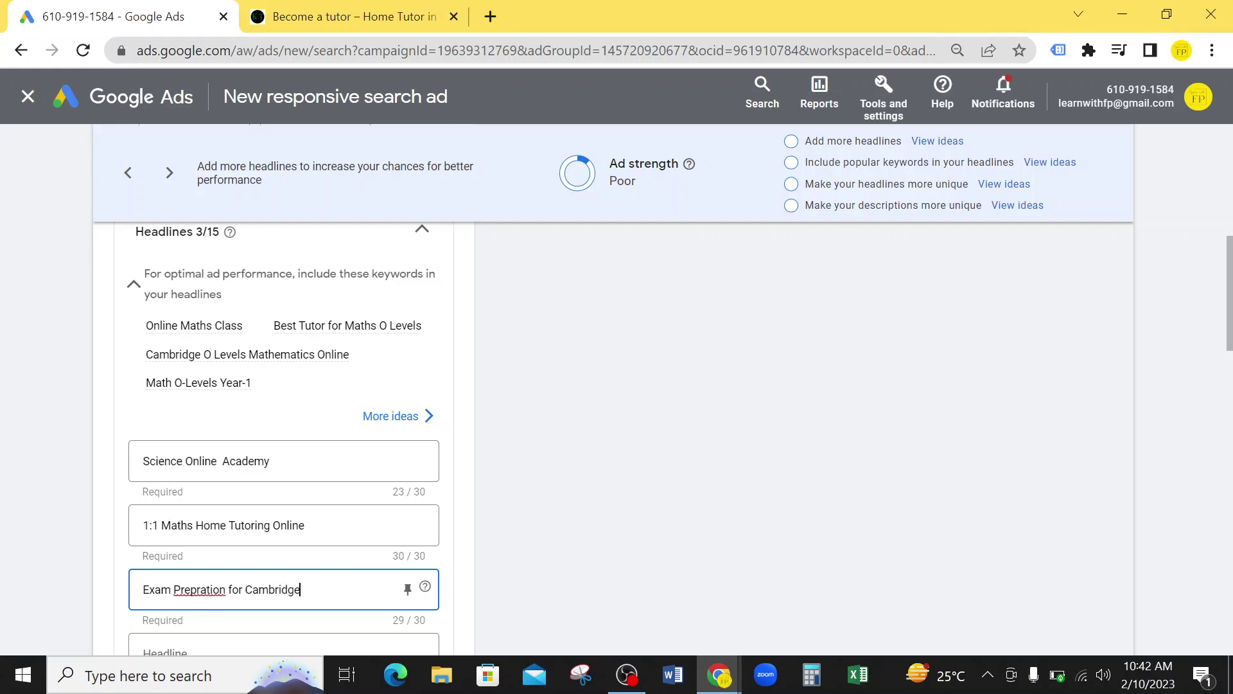
right_click(206, 588)
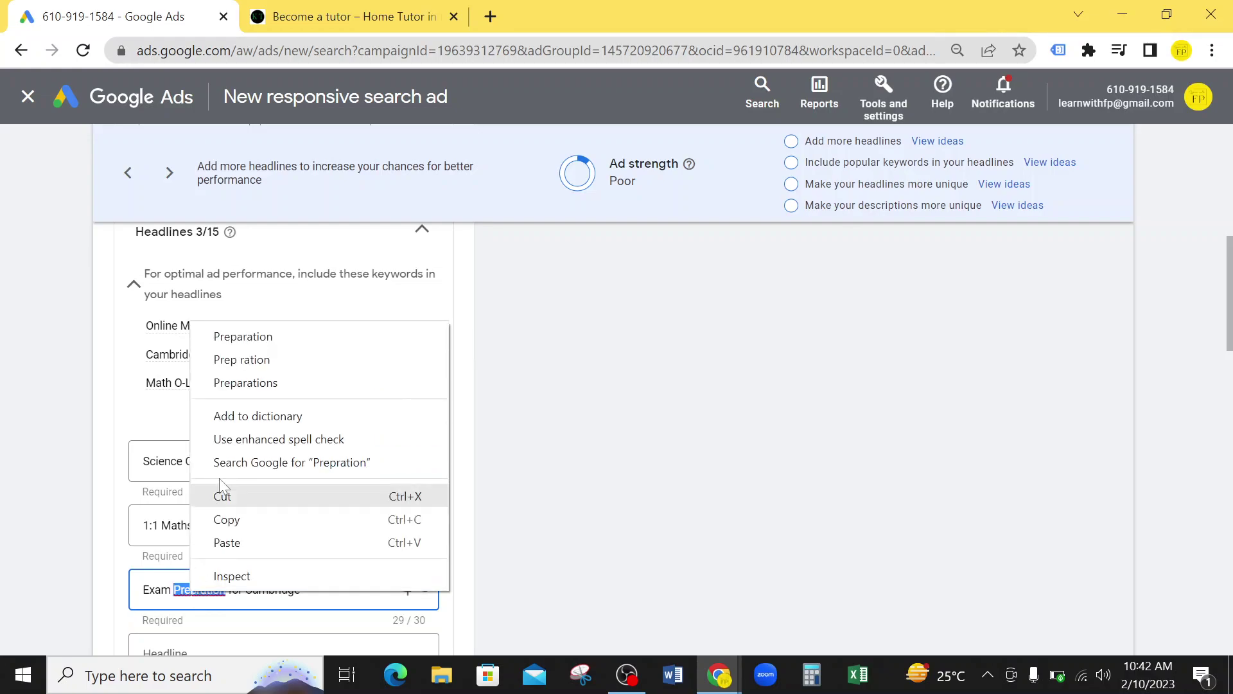
click(232, 335)
Step: Replace "Cambridge" with "Maths" in the third headline
double_click(281, 589)
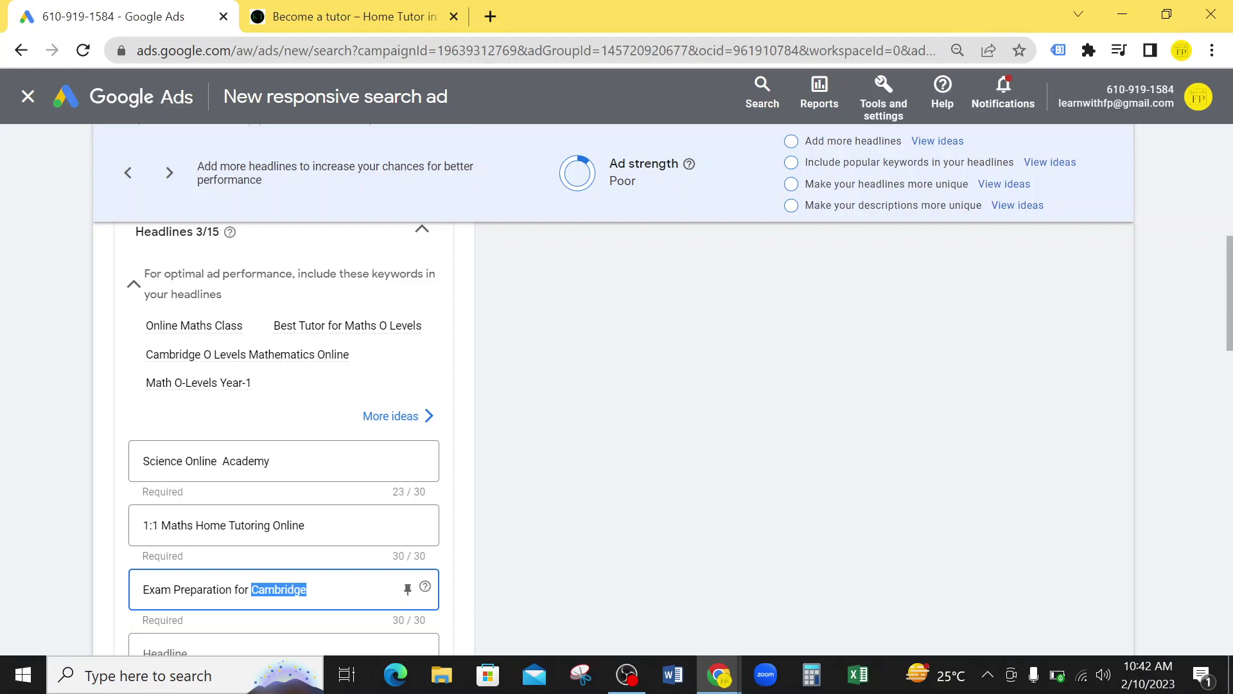
text(Maths)
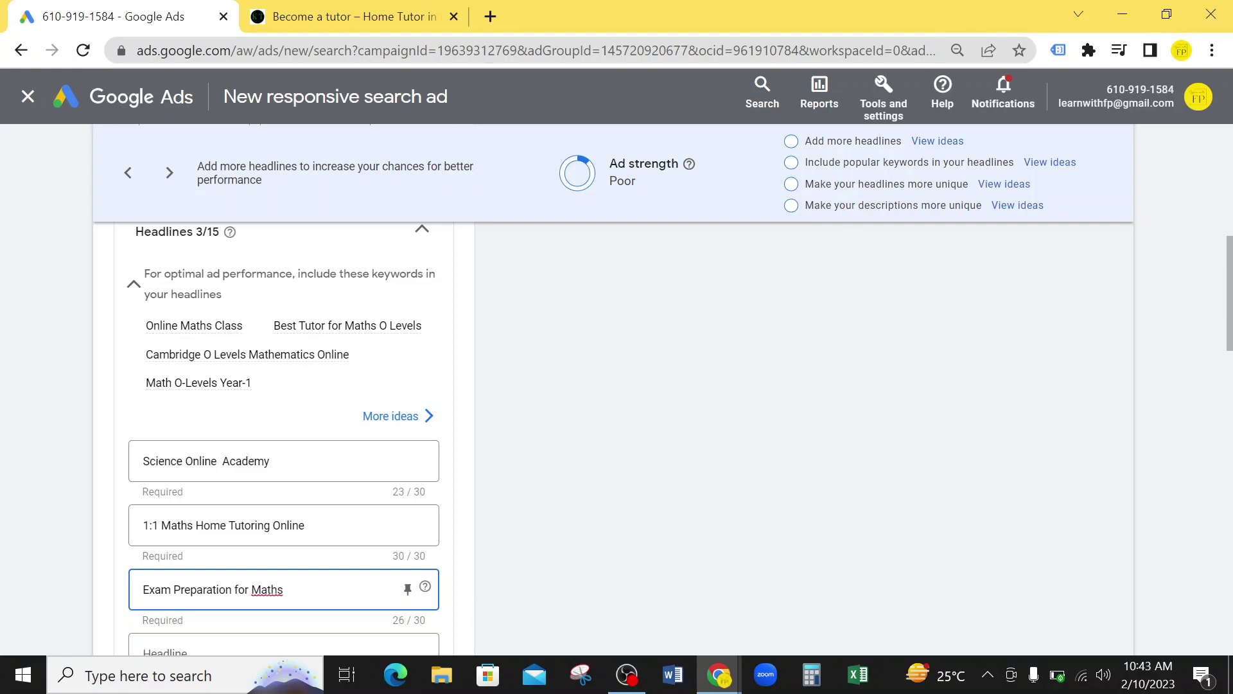
click(90, 533)
Step: Enter "Demo Classes Available Today" as the fourth headline
scroll(86, 526, down, 4)
click(257, 394)
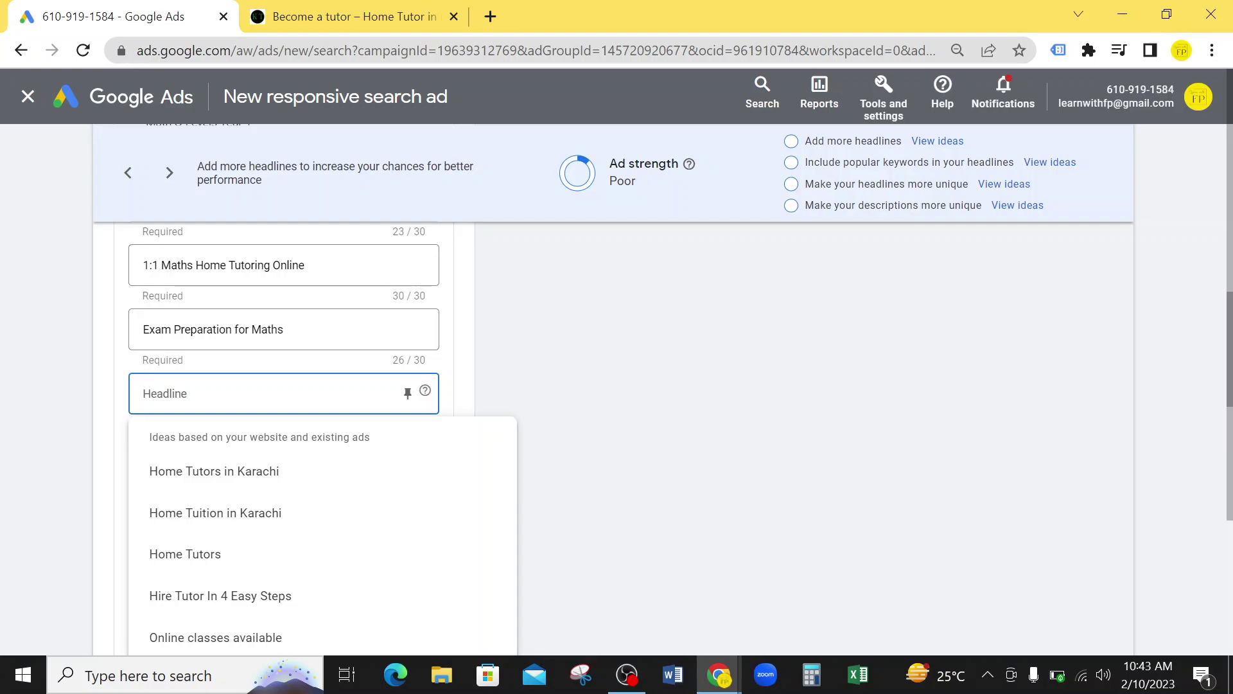
text(Demo Classes Availal)
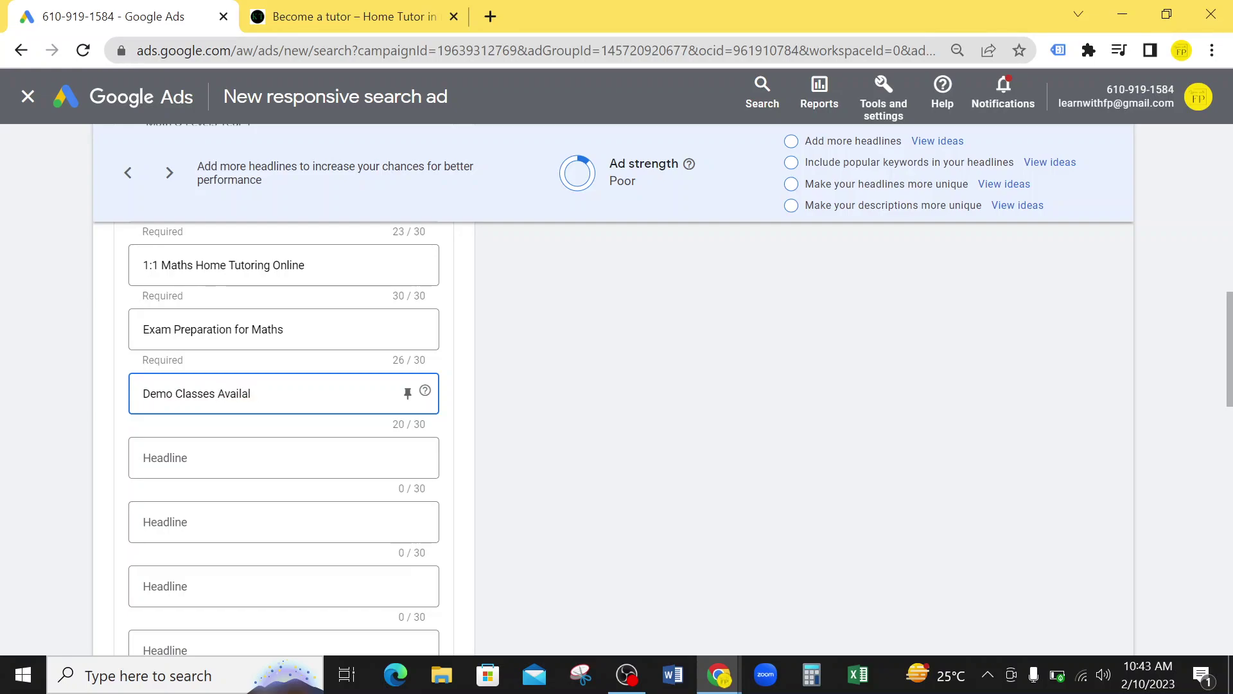
key(BackSpace)
text(ble)
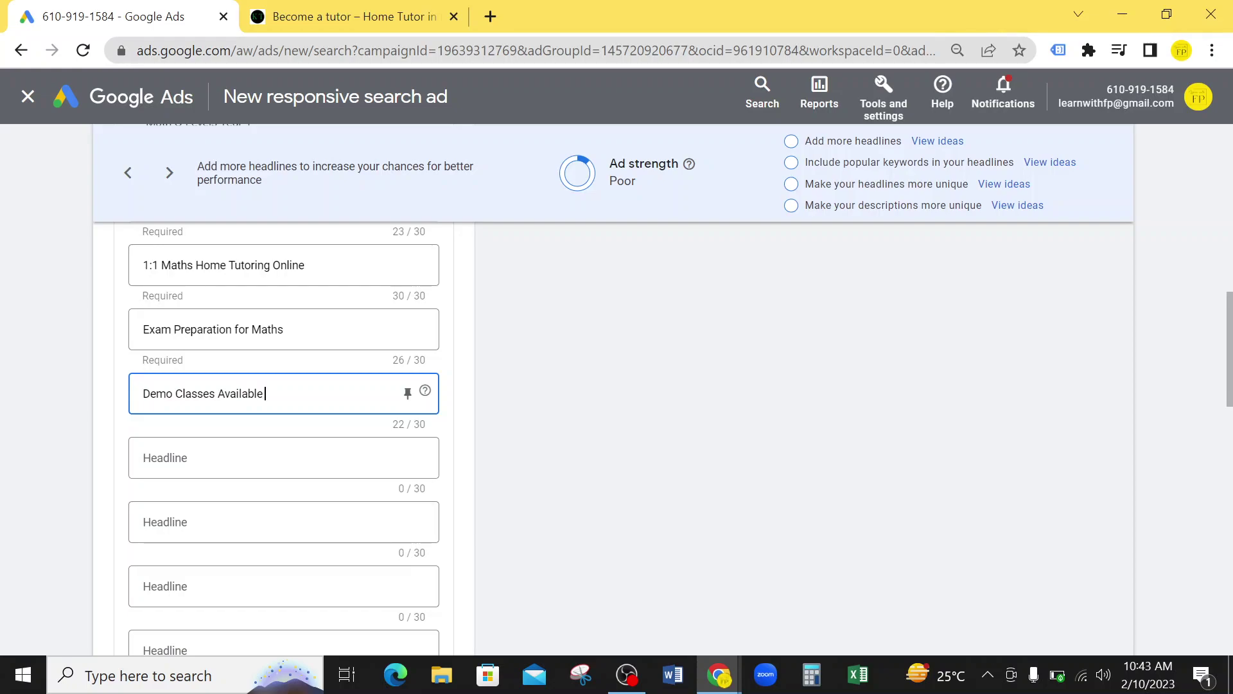
text( Today)
click(143, 457)
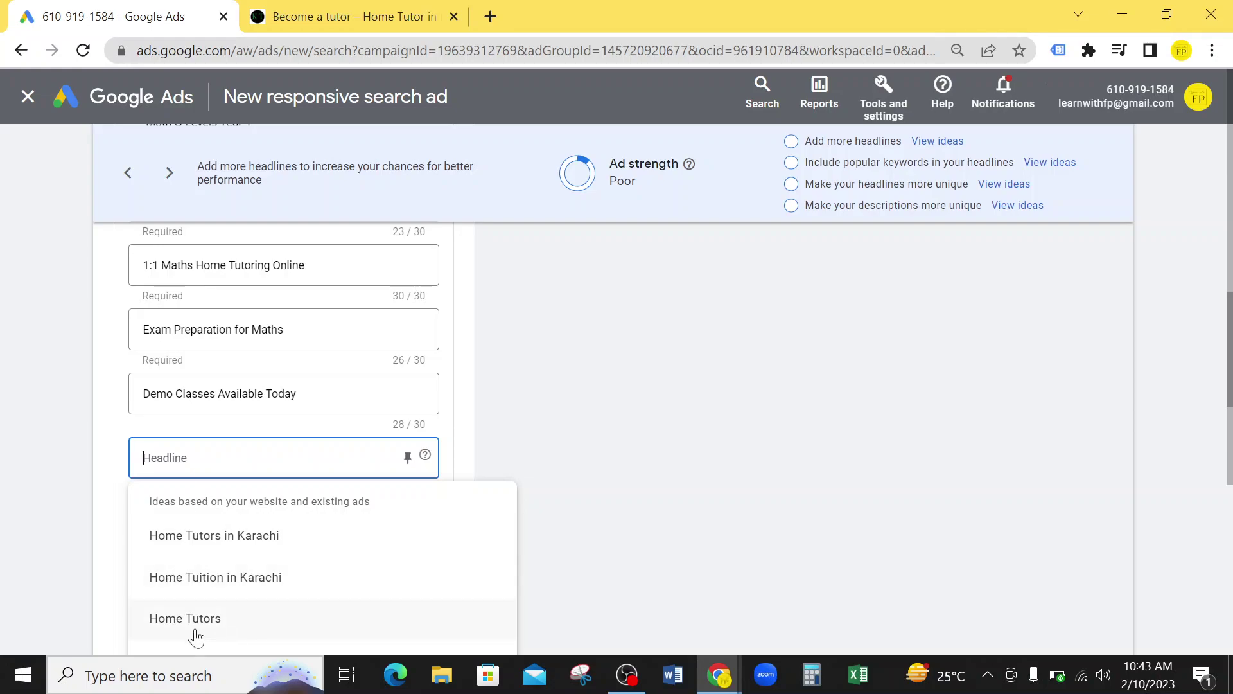
click(228, 577)
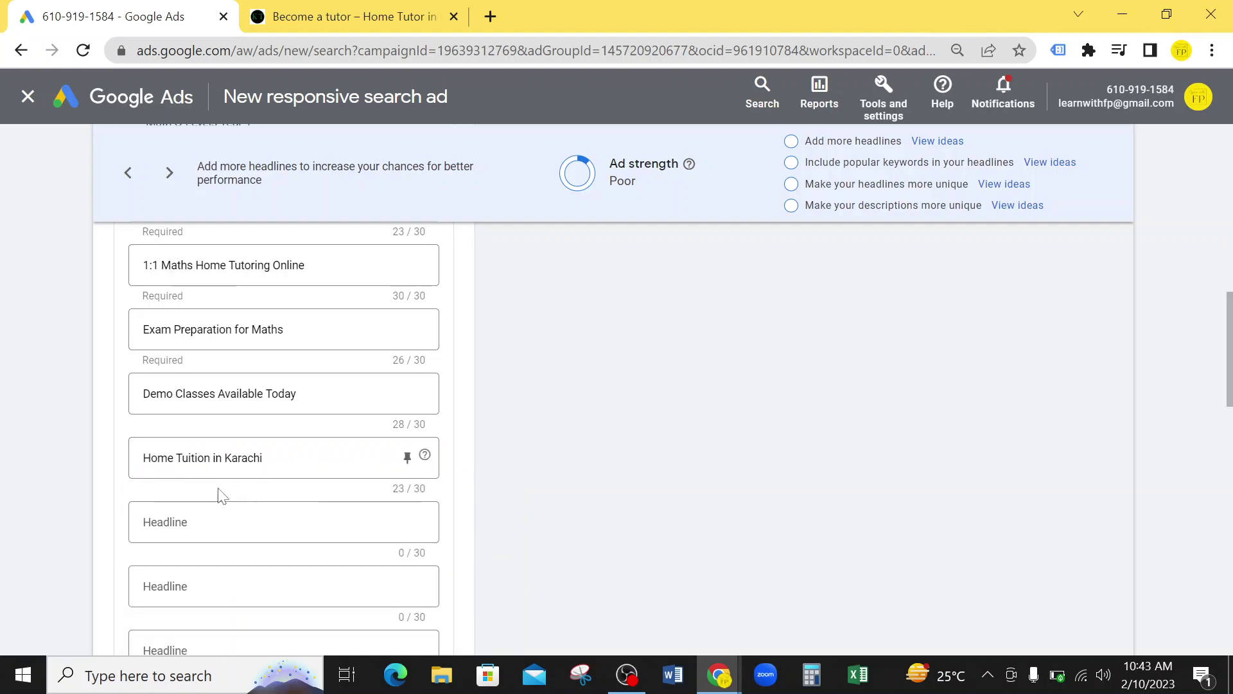
drag(212, 458, 265, 458)
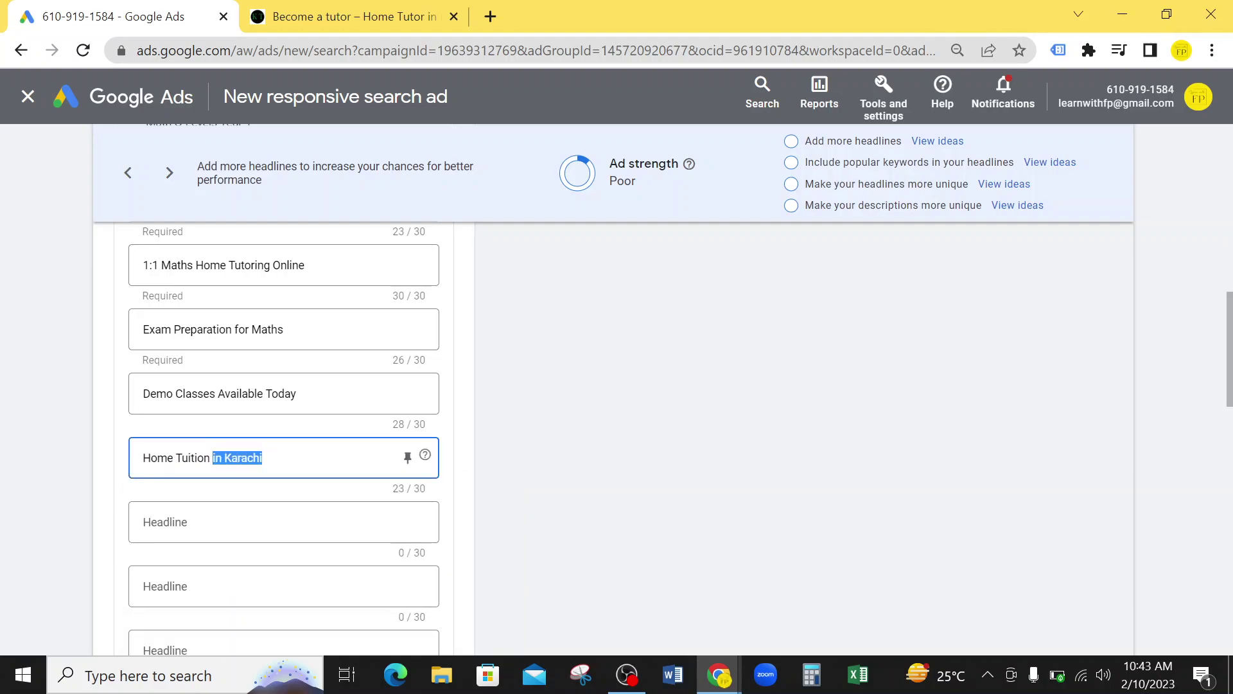
key(BackSpace)
key(BackSpace)
key(BackSpace)
key(BackSpace)
key(BackSpace)
key(BackSpace)
key(BackSpace)
key(BackSpace)
key(BackSpace)
key(BackSpace)
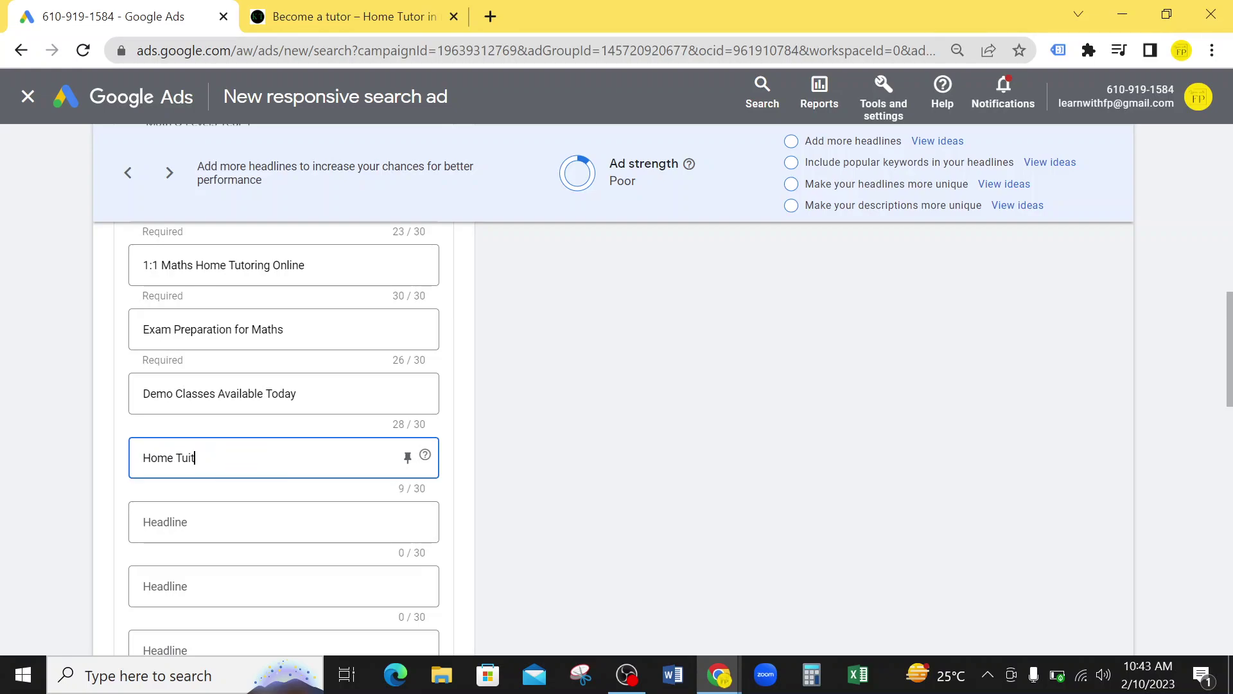
key(BackSpace)
key(BackSpace)
key(BackSpace)
Step: Enter "Online Classes Avaialble Now" as the fifth headline, without an exclamation mark
text(Online Classes )
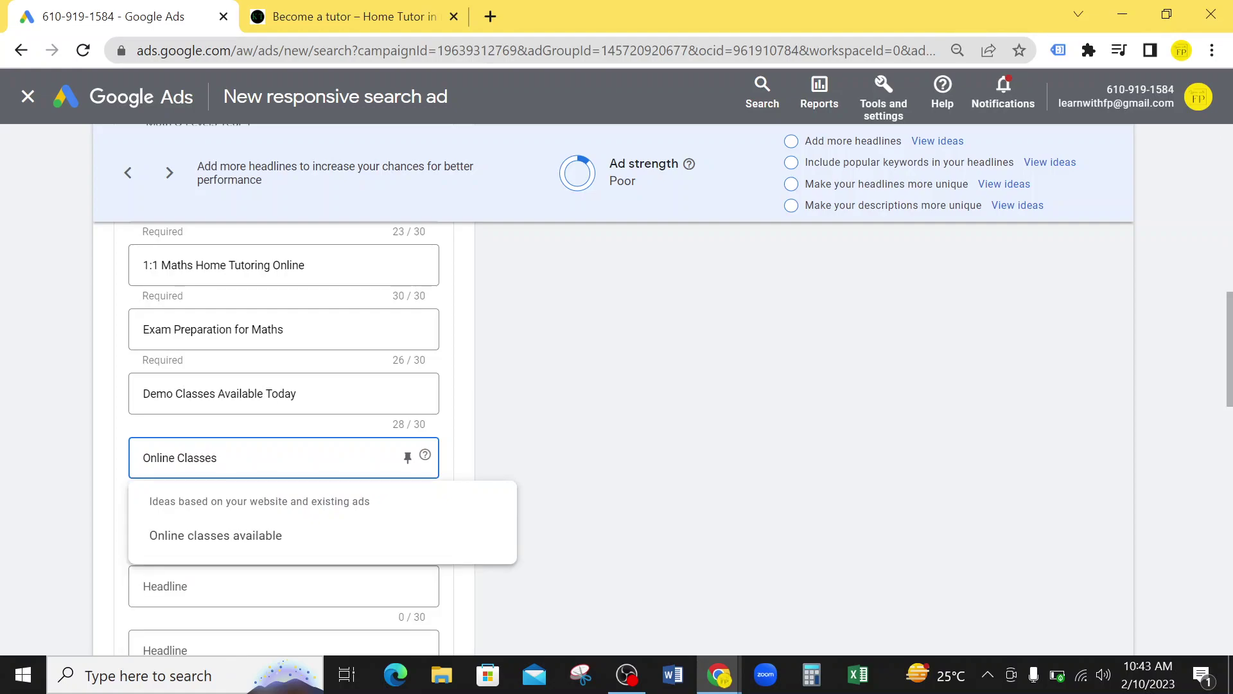
text(A)
text(v)
key(BackSpace)
text(vaialble Now!)
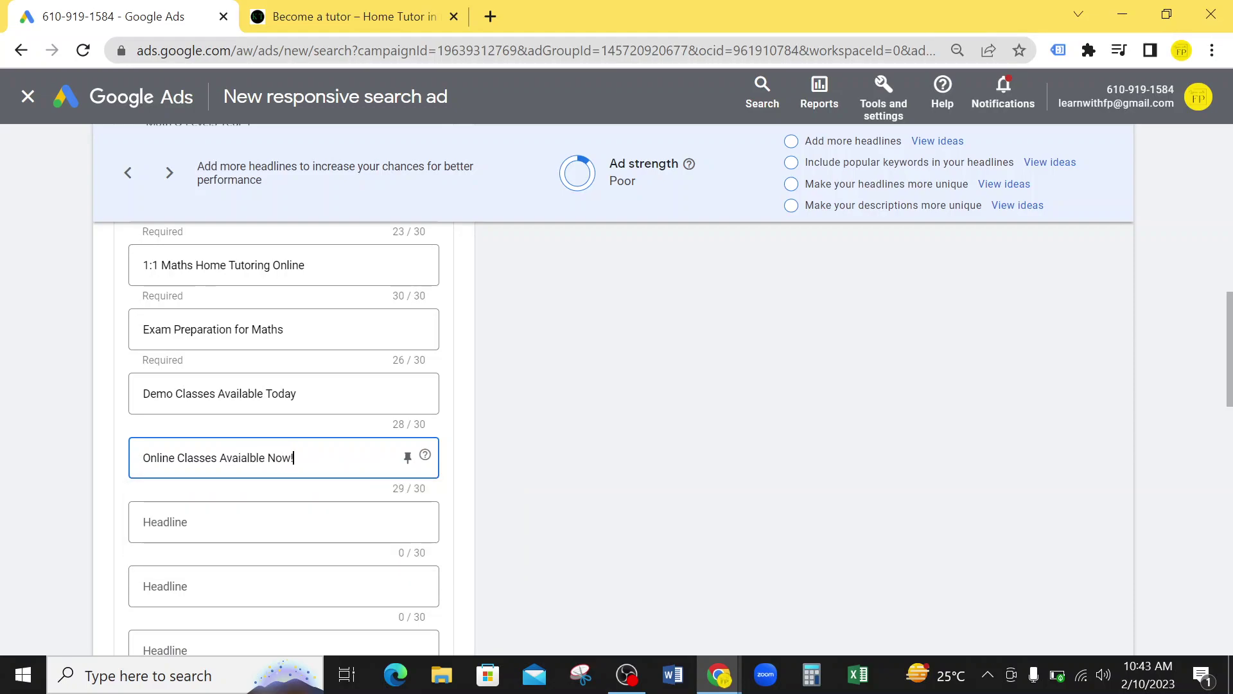
key(BackSpace)
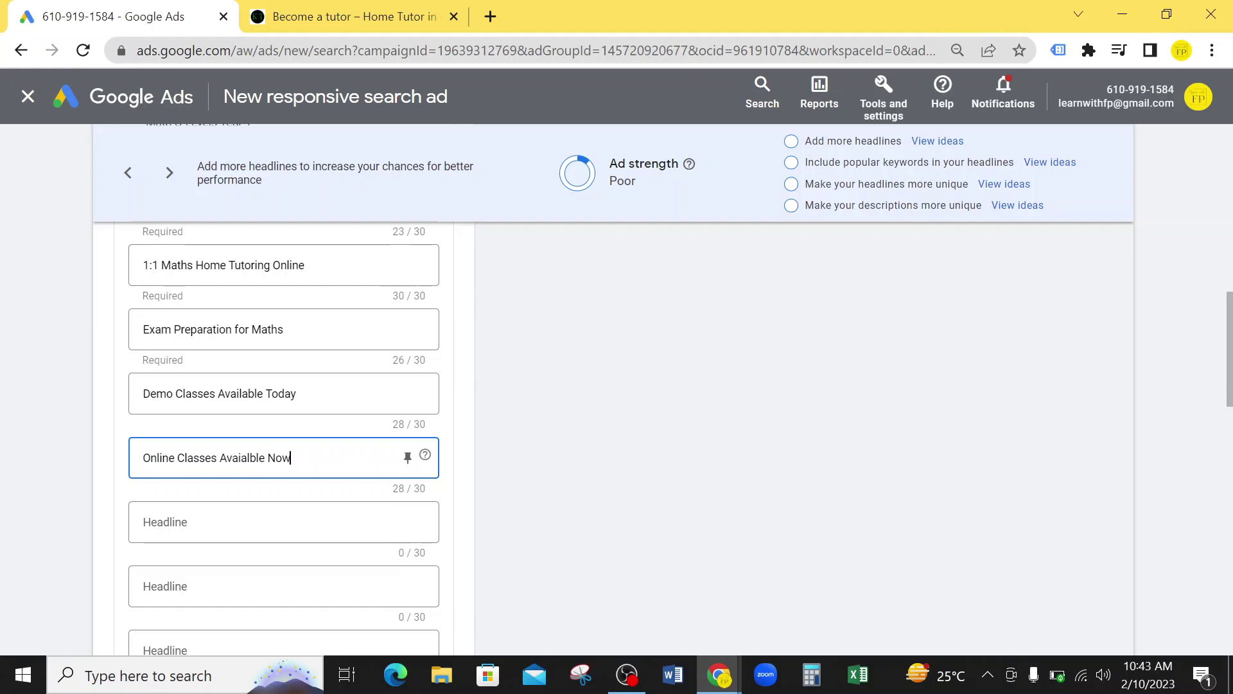
right_click(249, 458)
click(117, 470)
Step: Enter "20% Off for Early Birds" as the sixth headline
scroll(307, 440, up, 2)
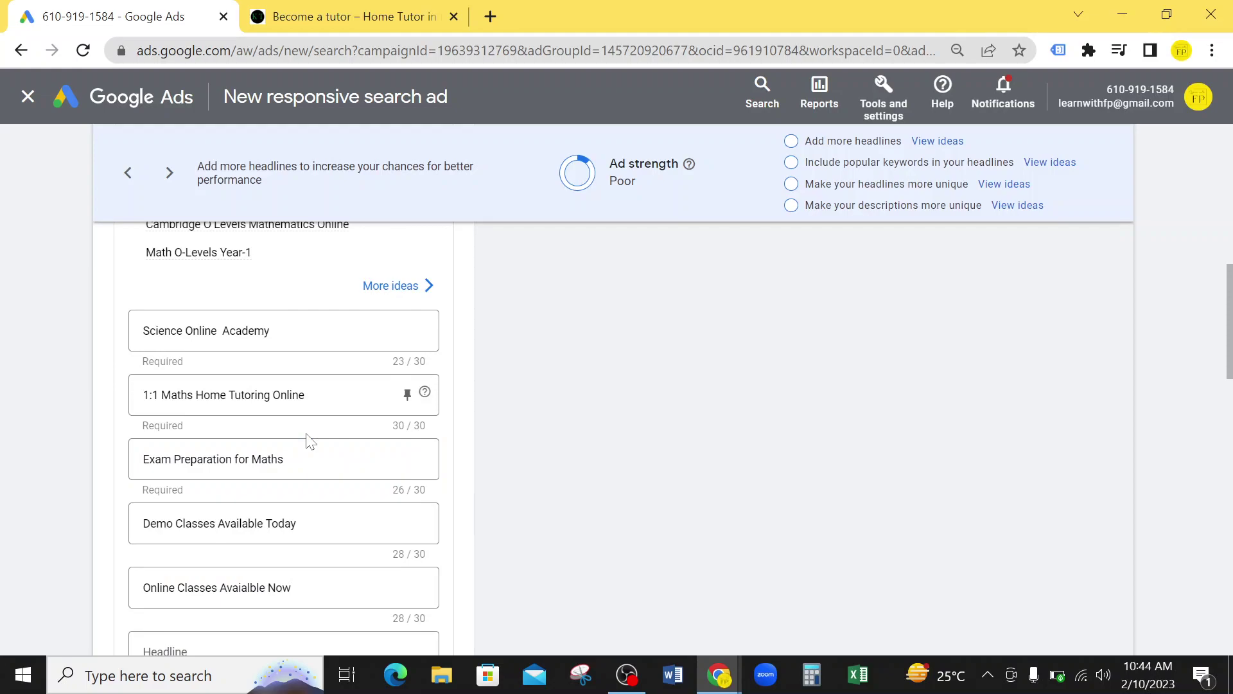
scroll(257, 443, down, 2)
click(210, 535)
text(20)
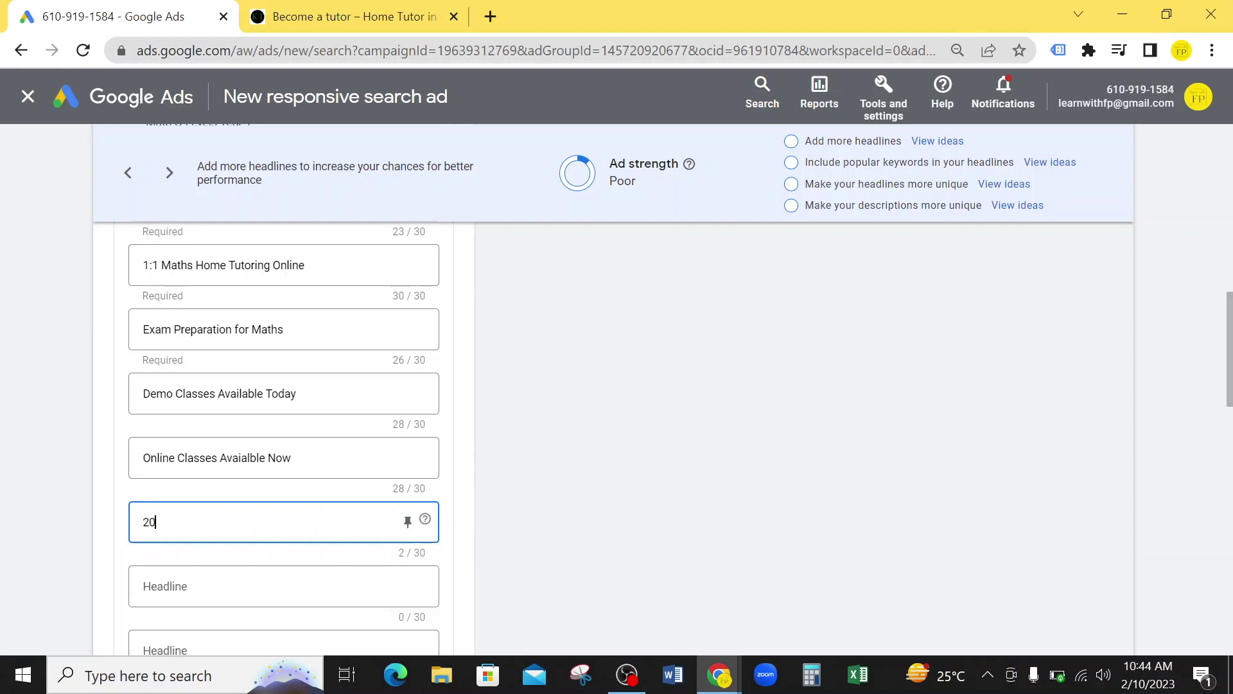
text(% Off for Early Birds)
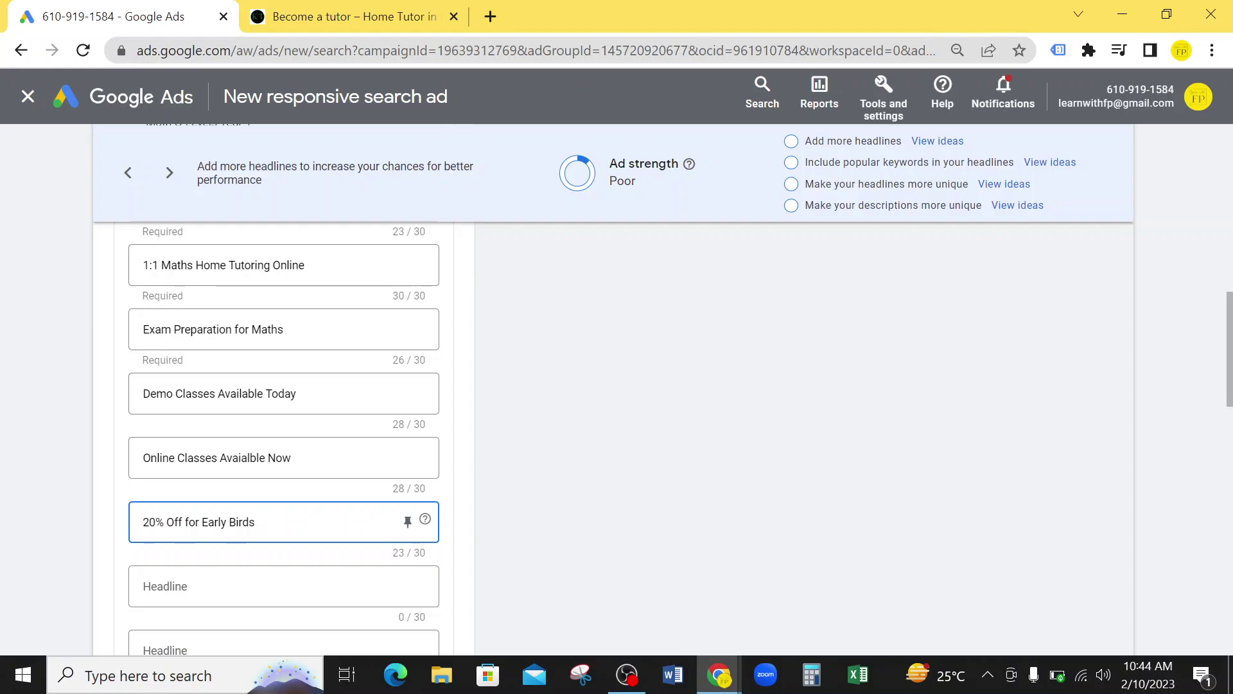
Step: Enter "Batch Starting from 15th Feb" as the seventh headline
click(187, 599)
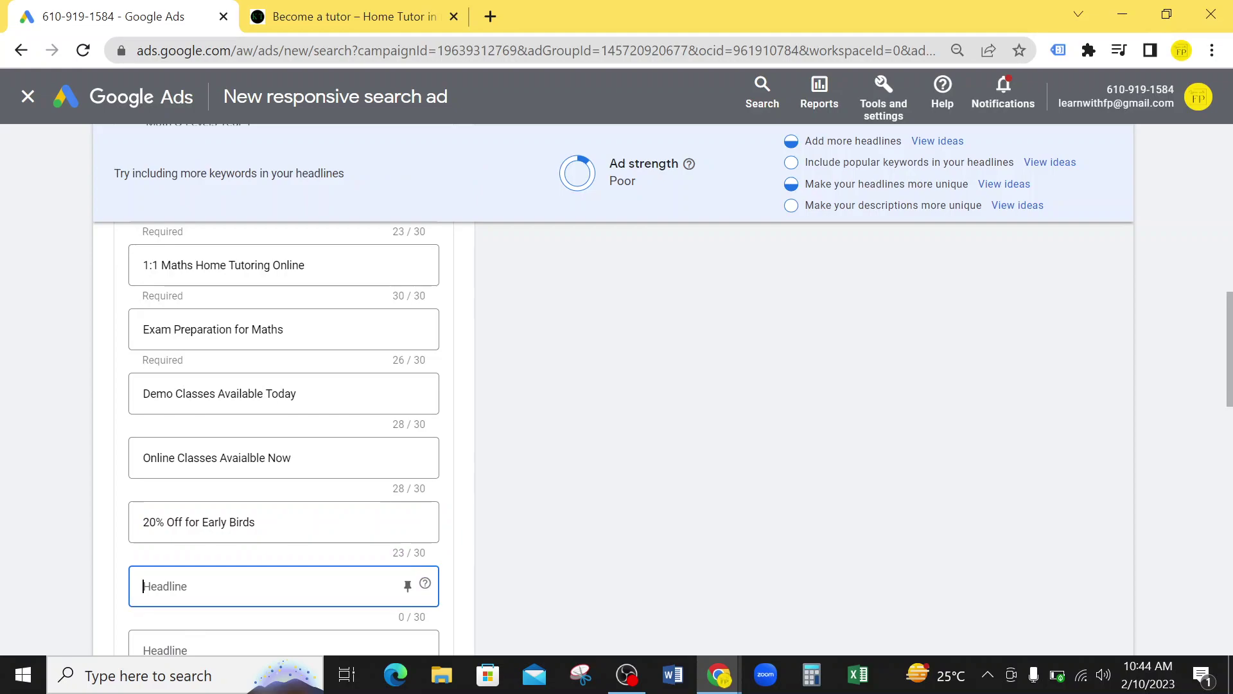
text(Batch Starting from 15th Feb)
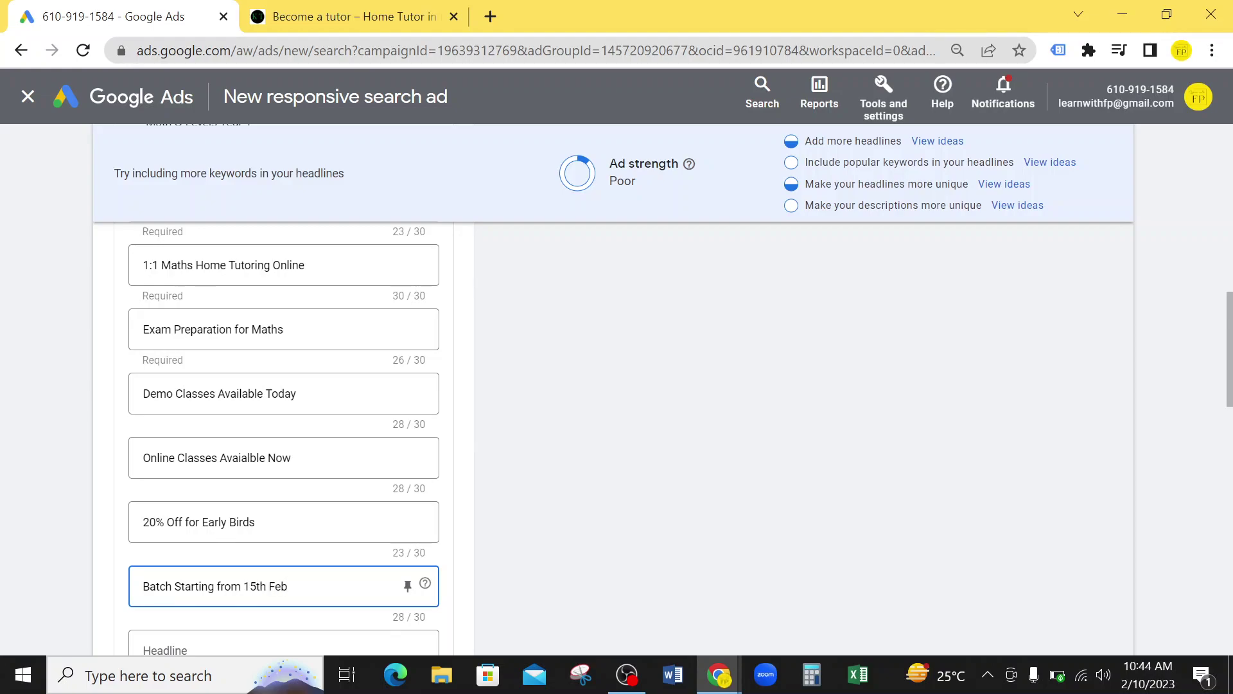
click(75, 479)
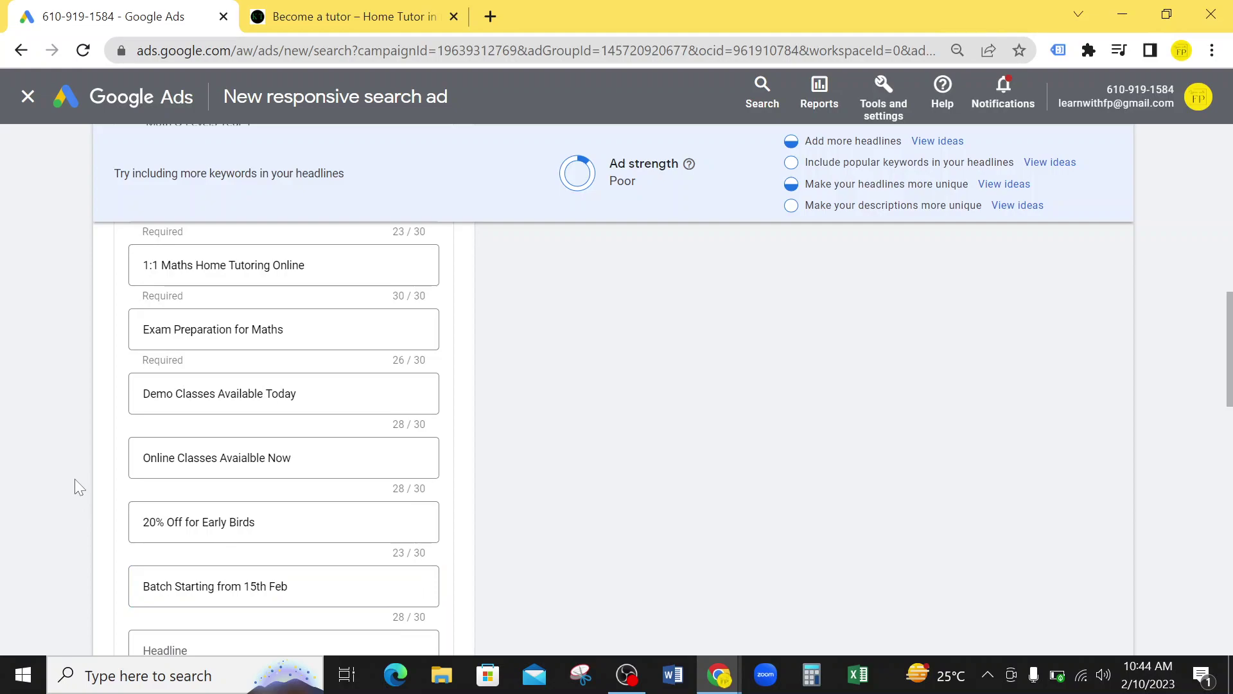
Step: Review the entered headlines, especially the early-bird discount and batch start date, and look over the descriptions section
mouse_move(242, 275)
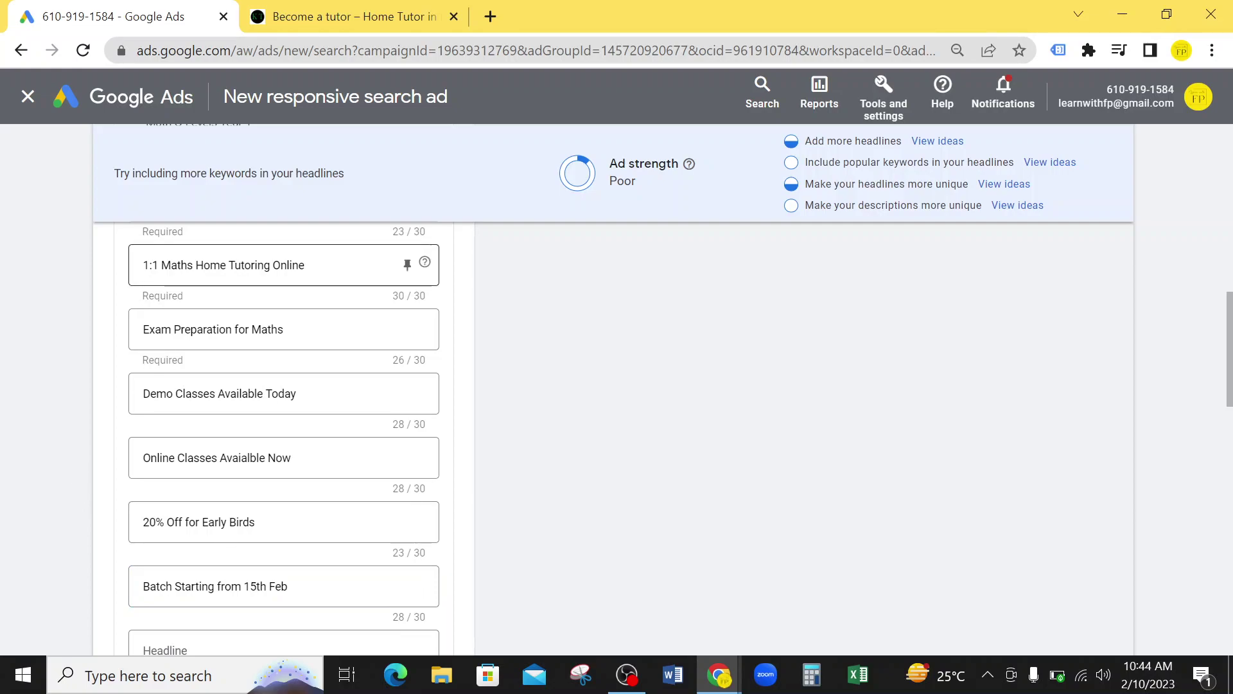
scroll(241, 270, up, 2)
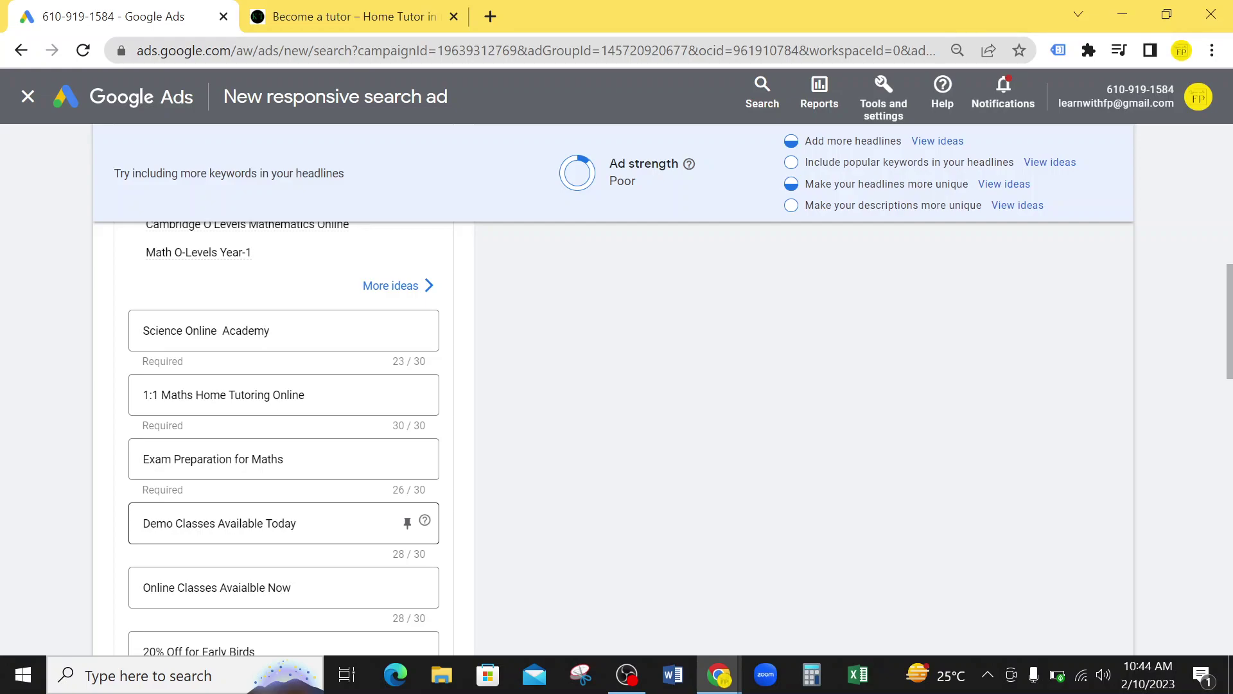
scroll(207, 575, down, 2)
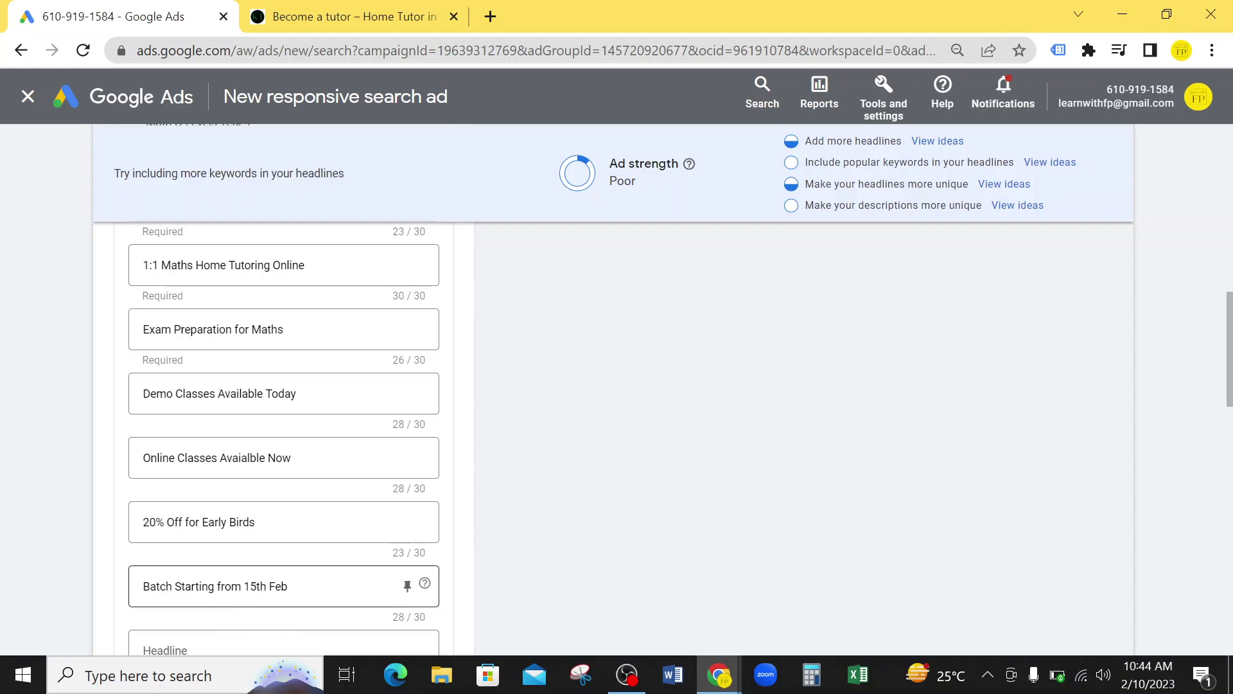
click(244, 587)
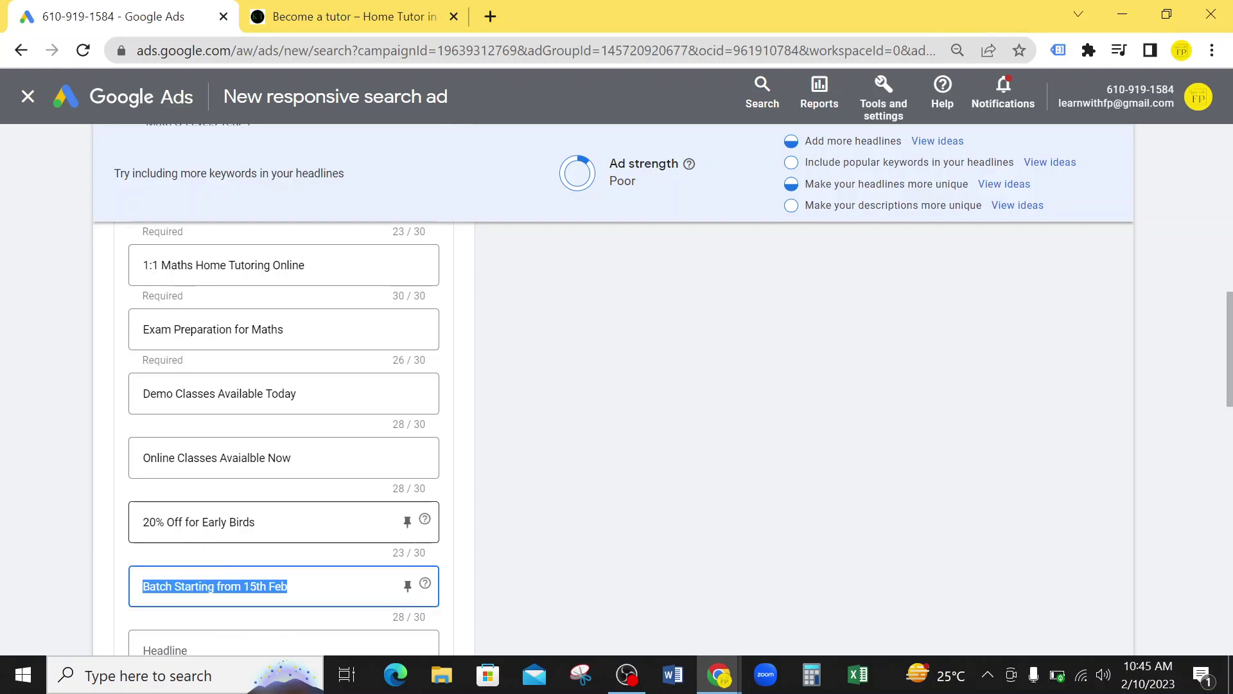
key(shift+Tab)
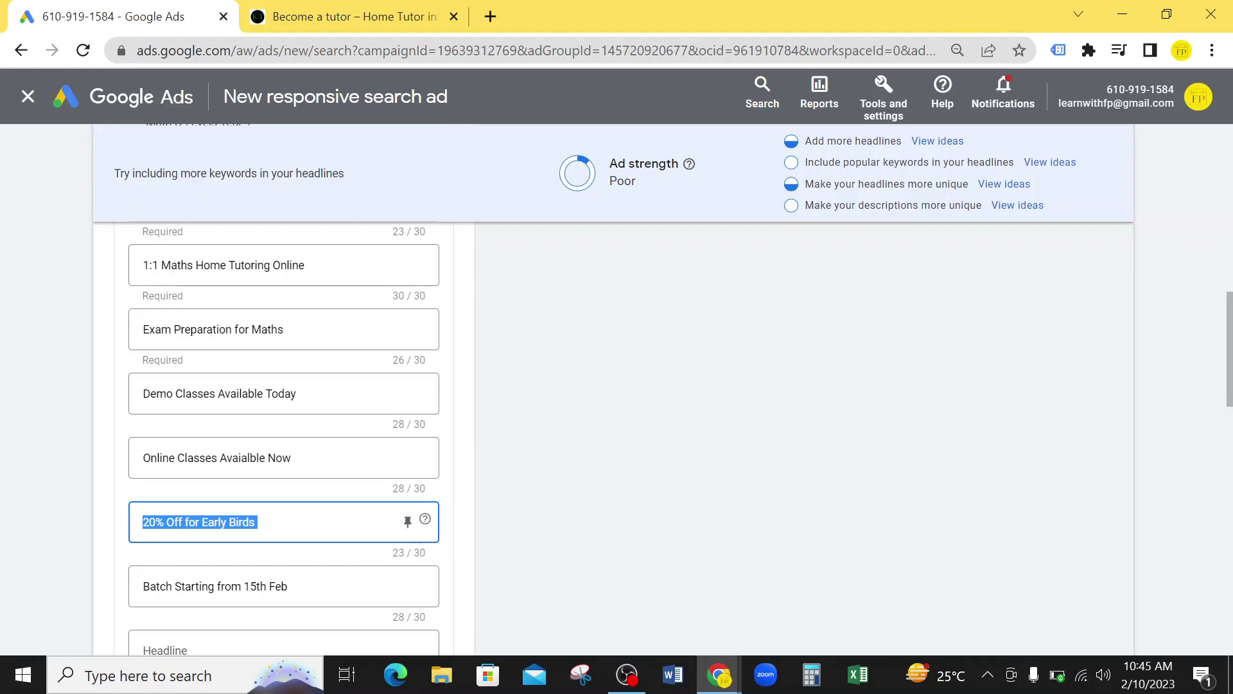
click(83, 506)
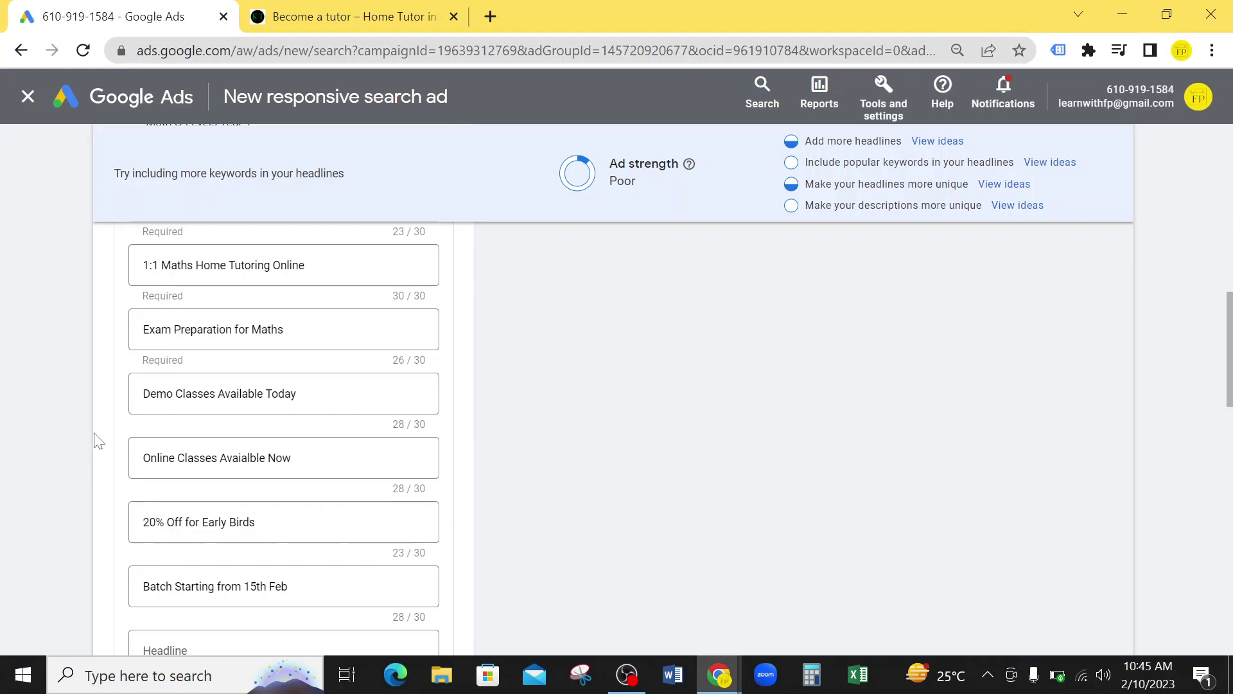
scroll(97, 436, down, 2)
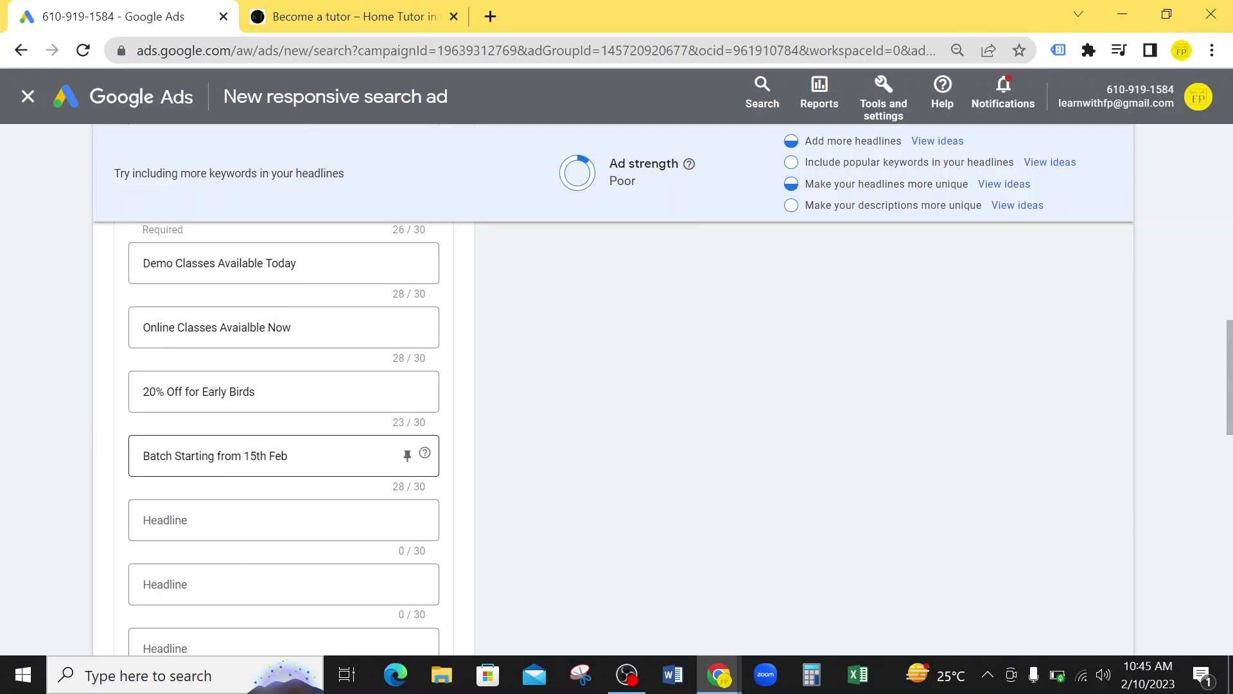
triple_click(216, 456)
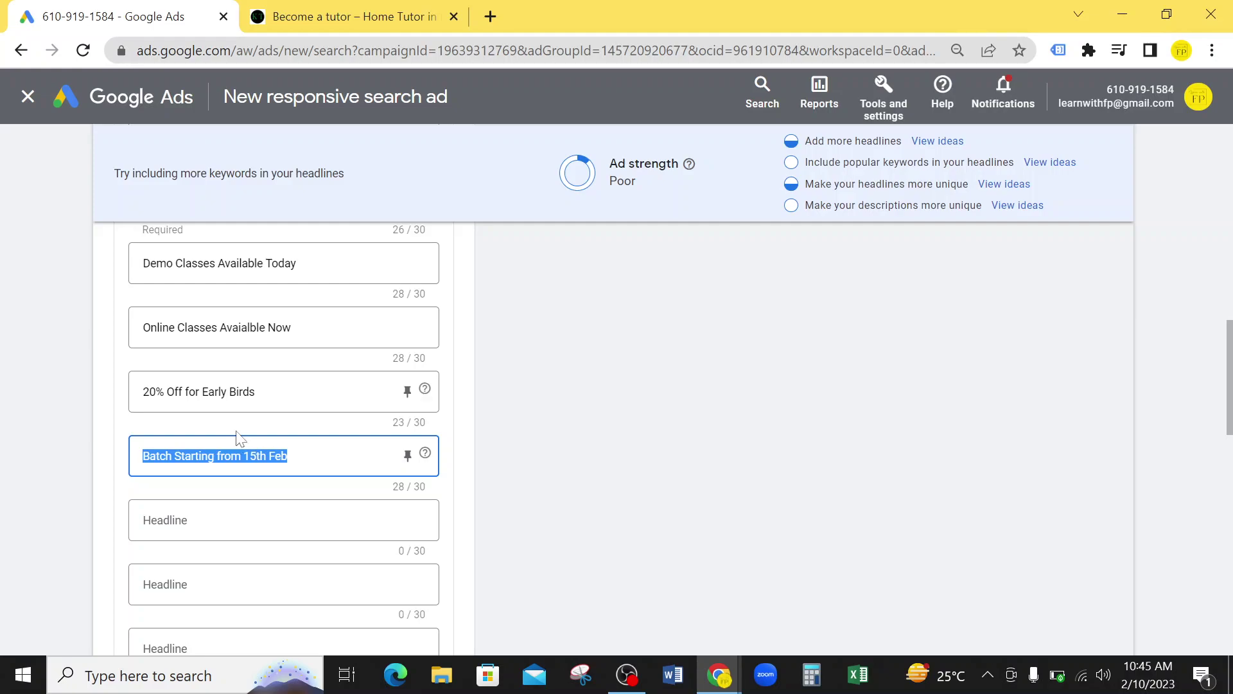
triple_click(216, 392)
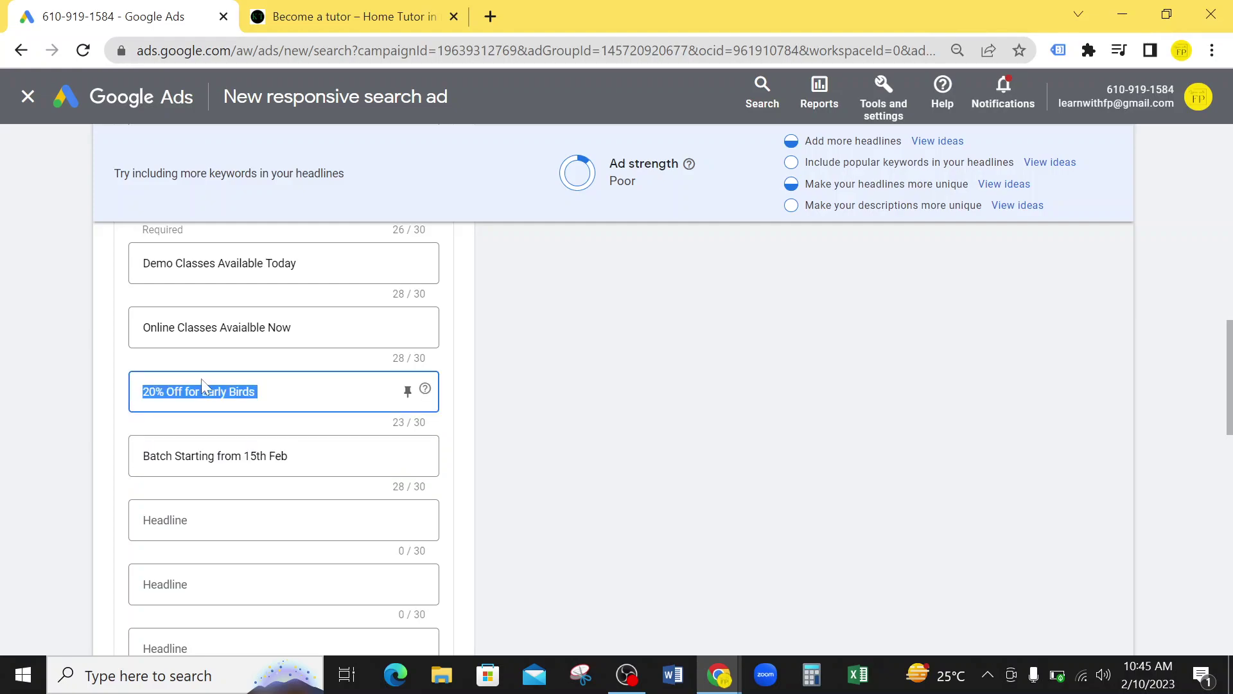
click(86, 496)
scroll(87, 496, up, 4)
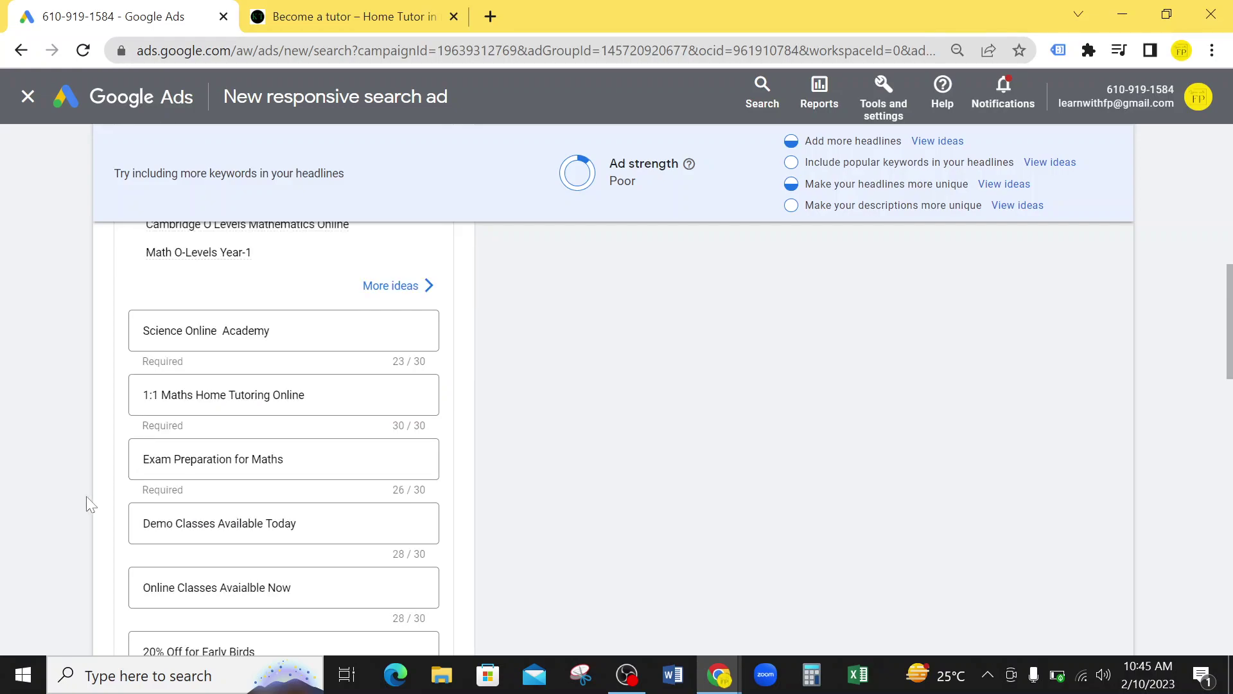
scroll(192, 437, down, 2)
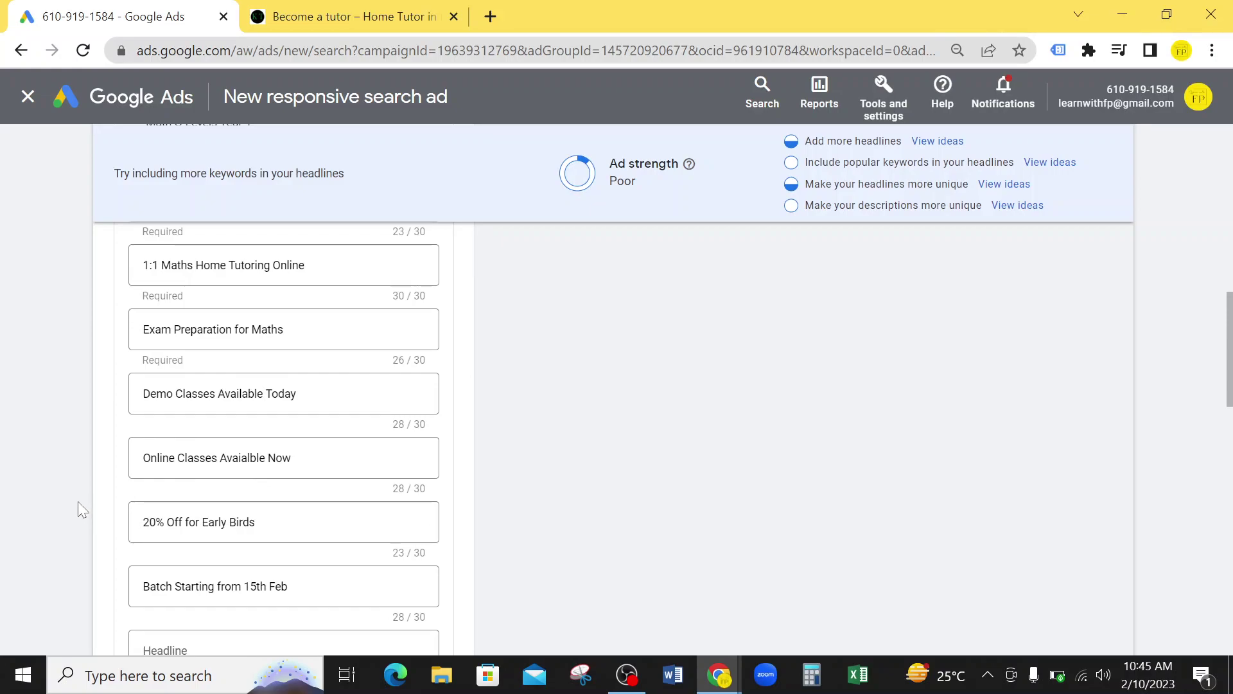
scroll(79, 501, down, 6)
scroll(78, 501, up, 2)
scroll(78, 501, down, 2)
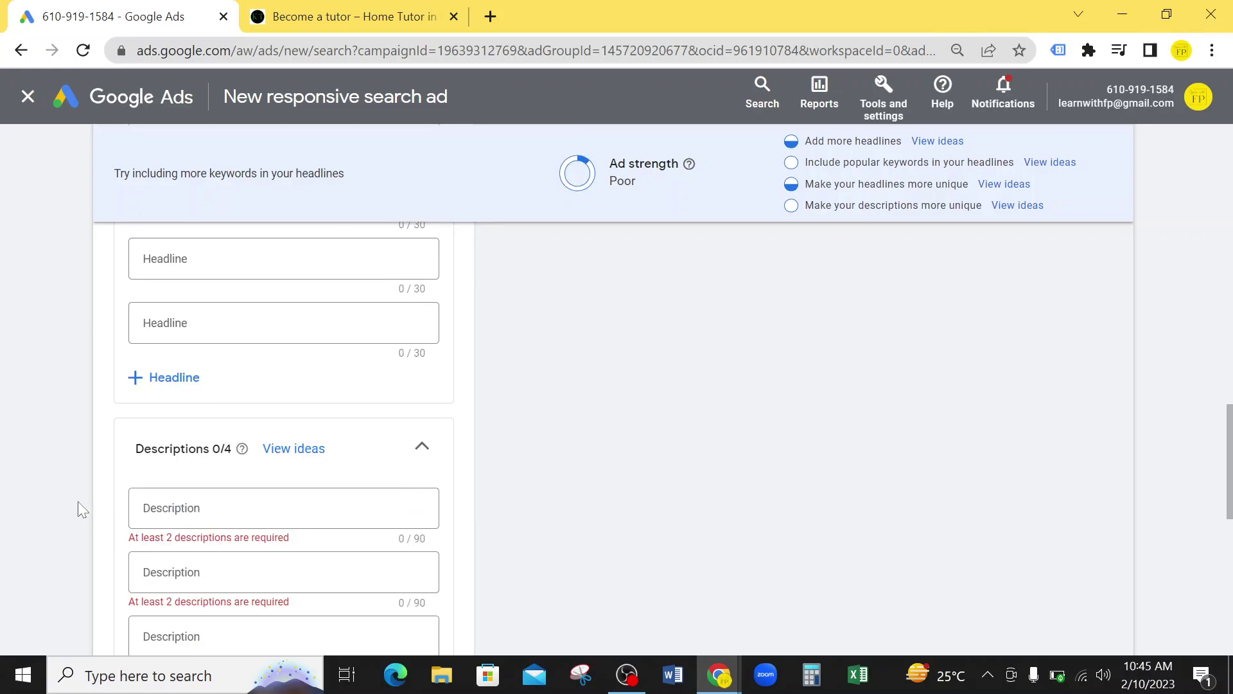
Step: Review the entered headlines alongside the empty descriptions section, and add one more blank headline field
scroll(79, 501, down, 2)
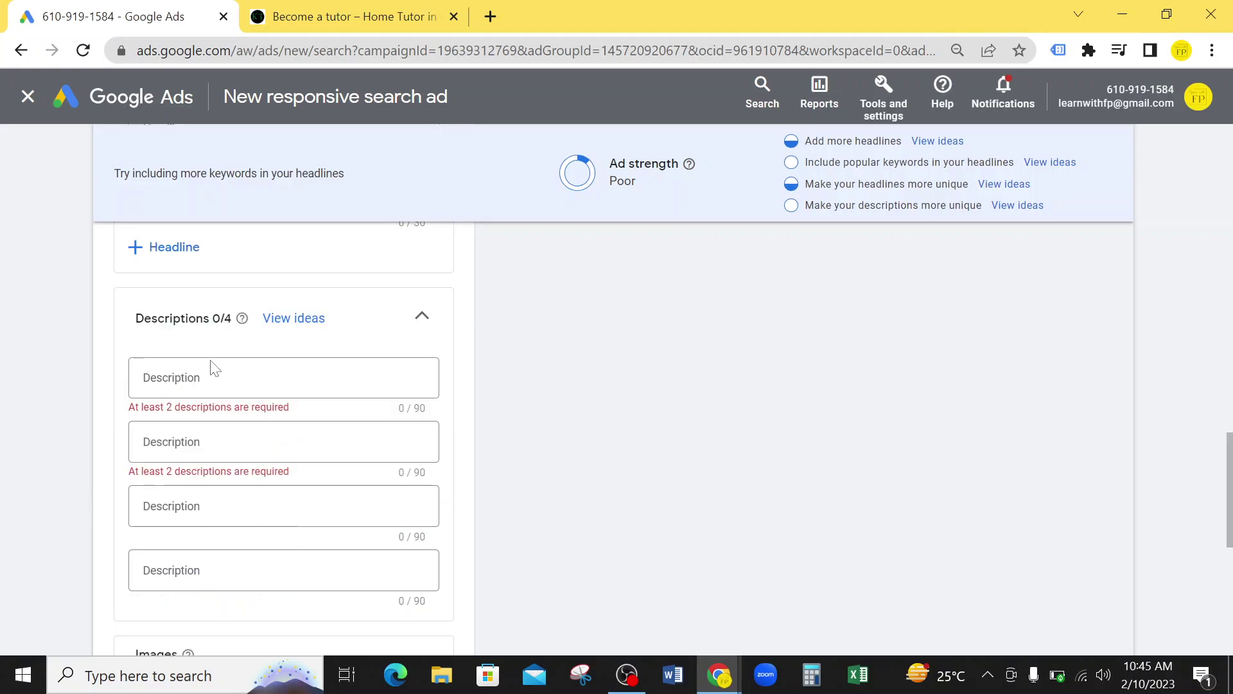
click(228, 365)
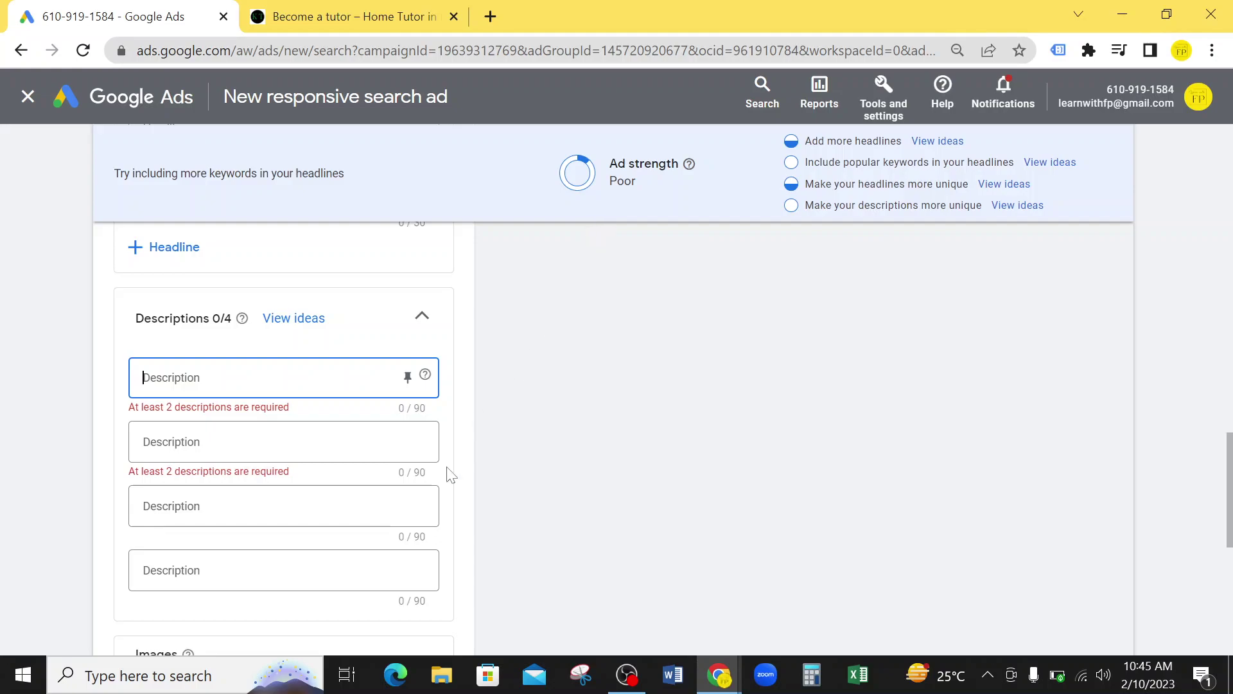
scroll(154, 468, up, 2)
scroll(226, 264, up, 8)
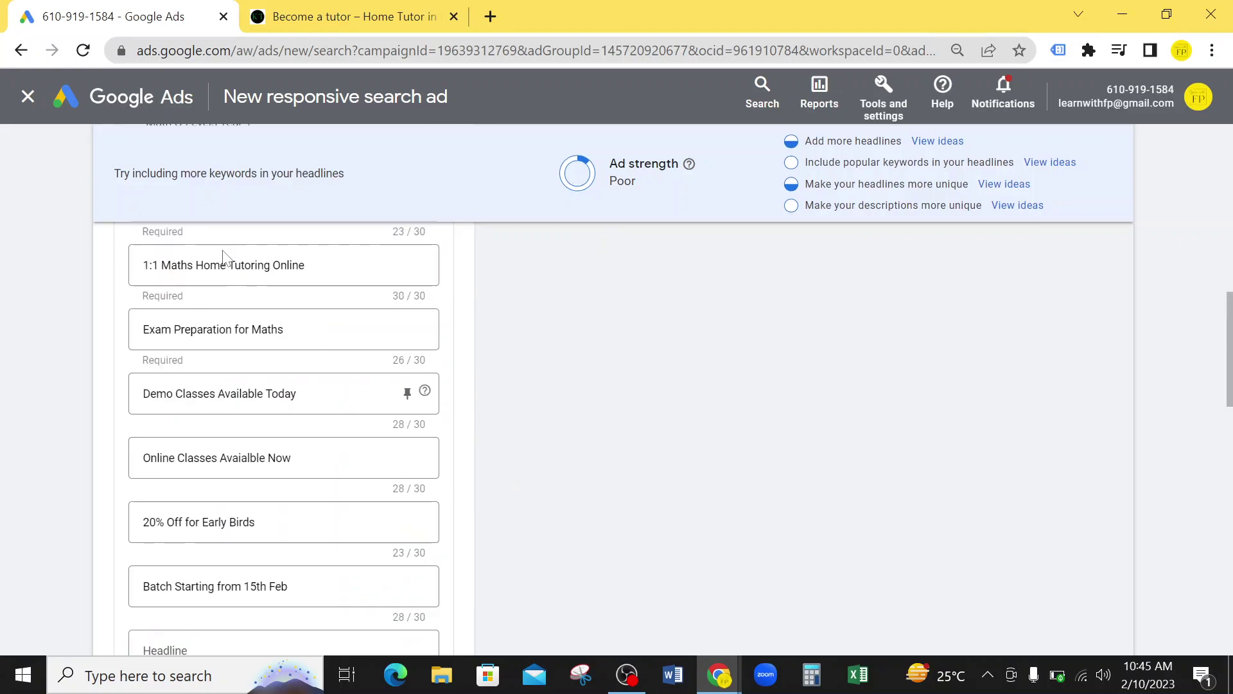
scroll(228, 520, down, 4)
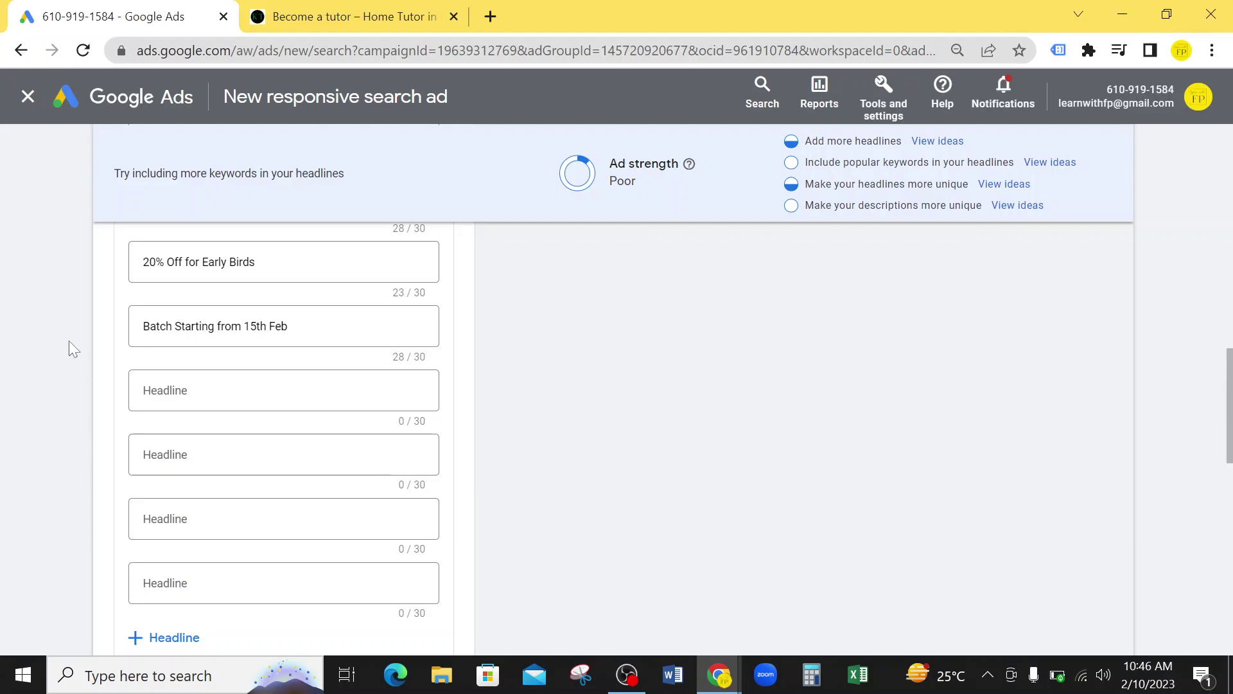
scroll(294, 437, down, 6)
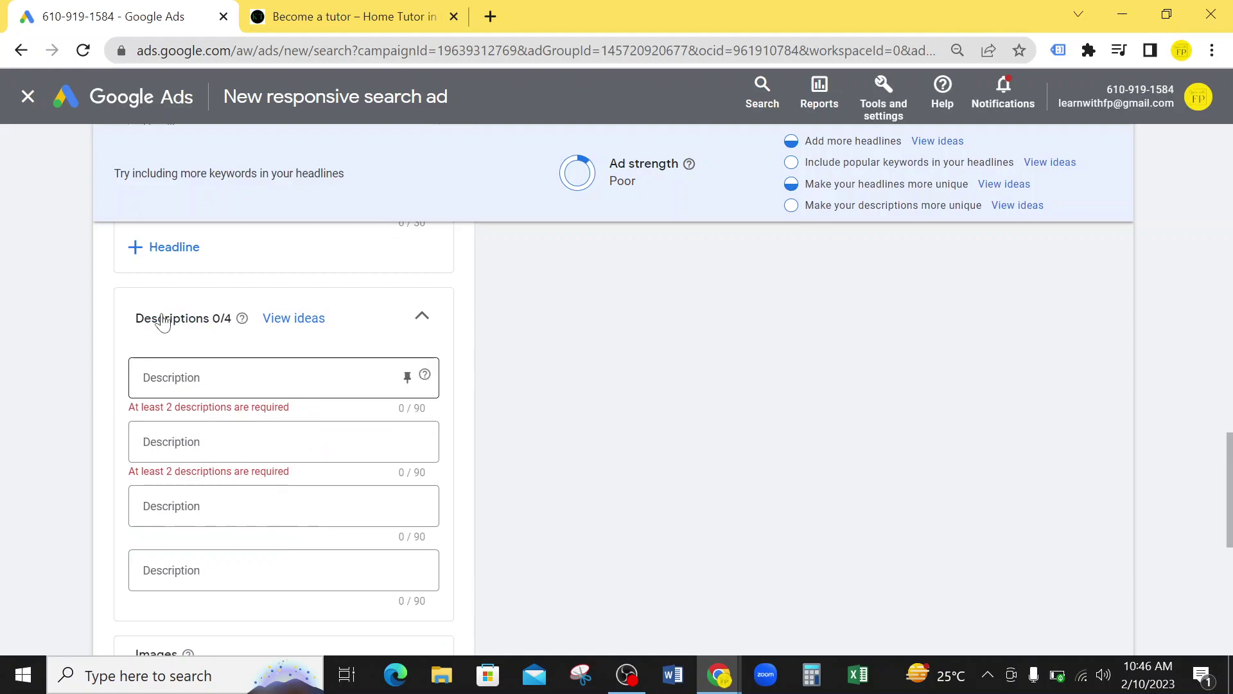
click(175, 248)
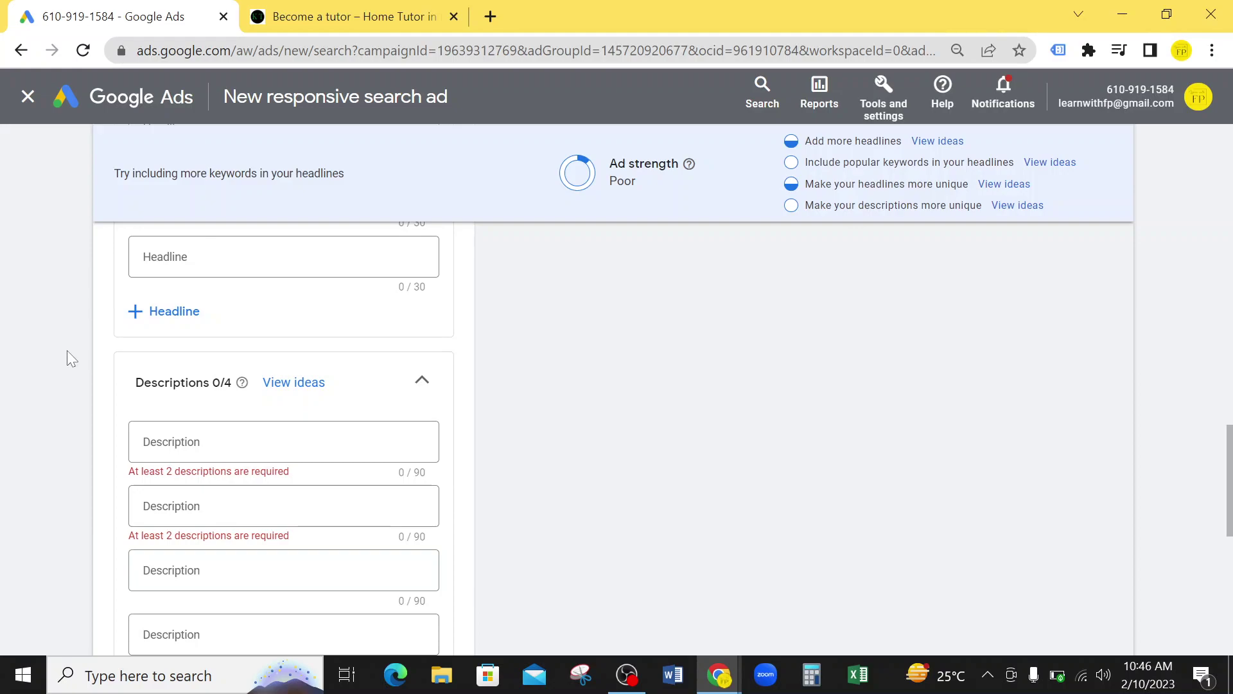
scroll(72, 358, down, 2)
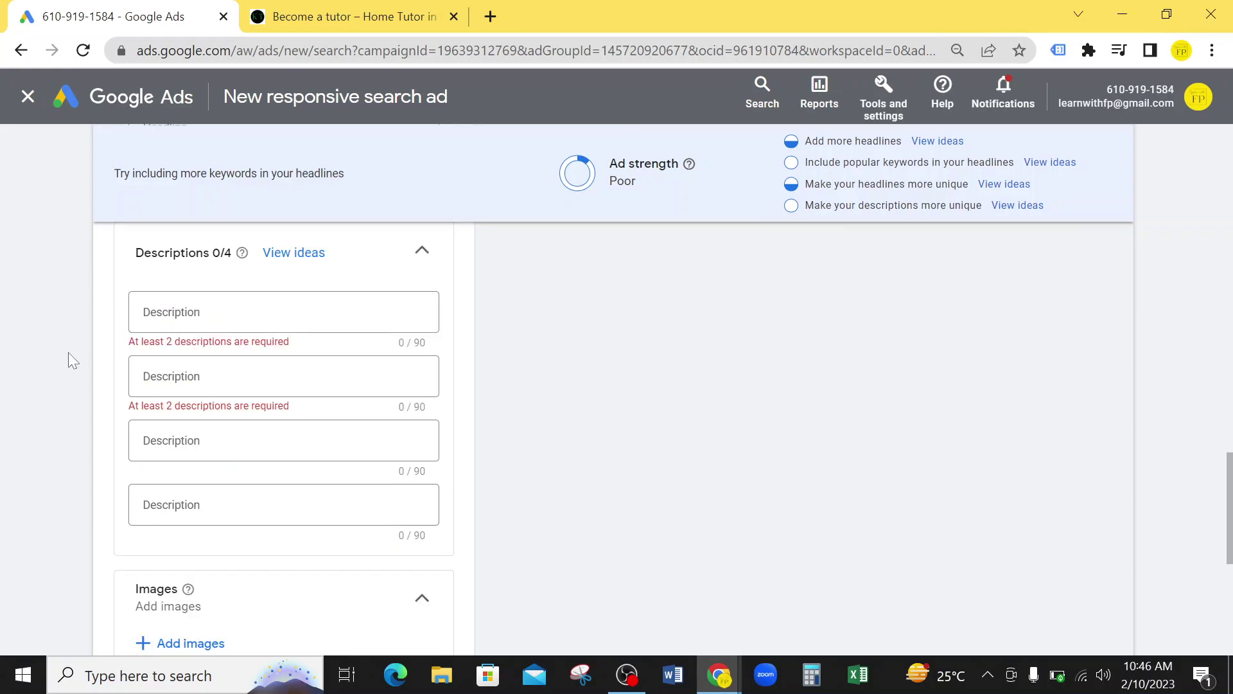
Step: Search Google for "o levels maths class" in a new tab and examine the top ad's headline and description
click(490, 16)
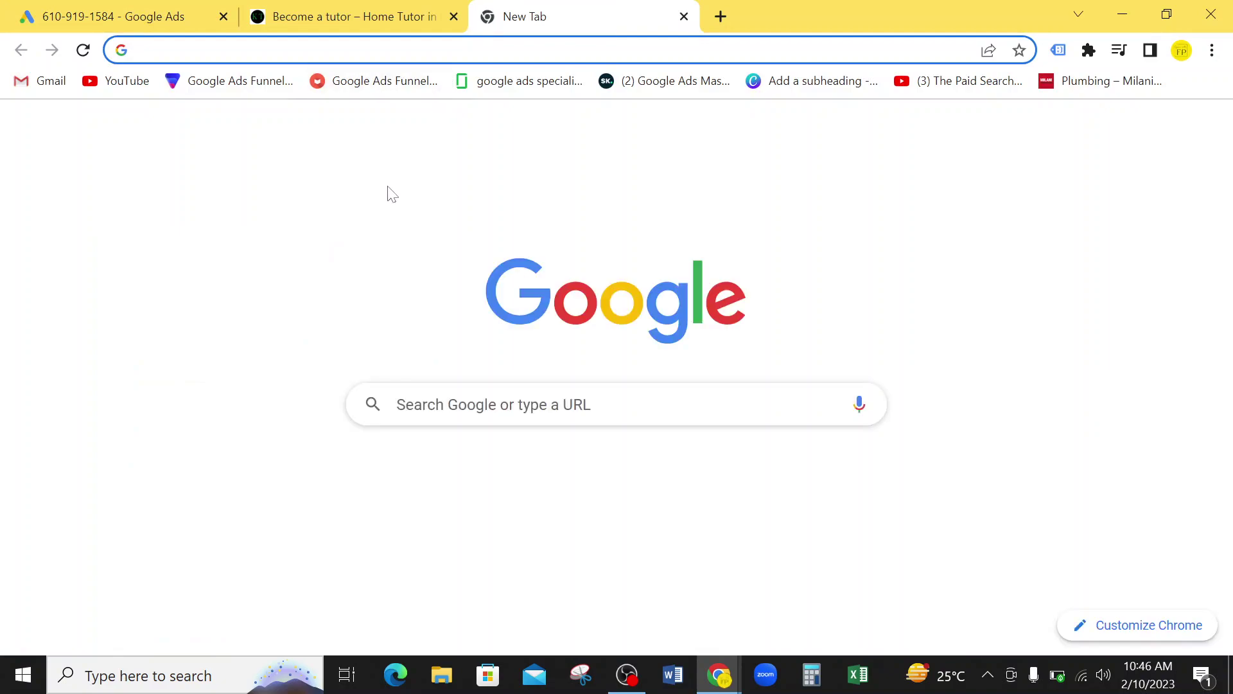
click(499, 411)
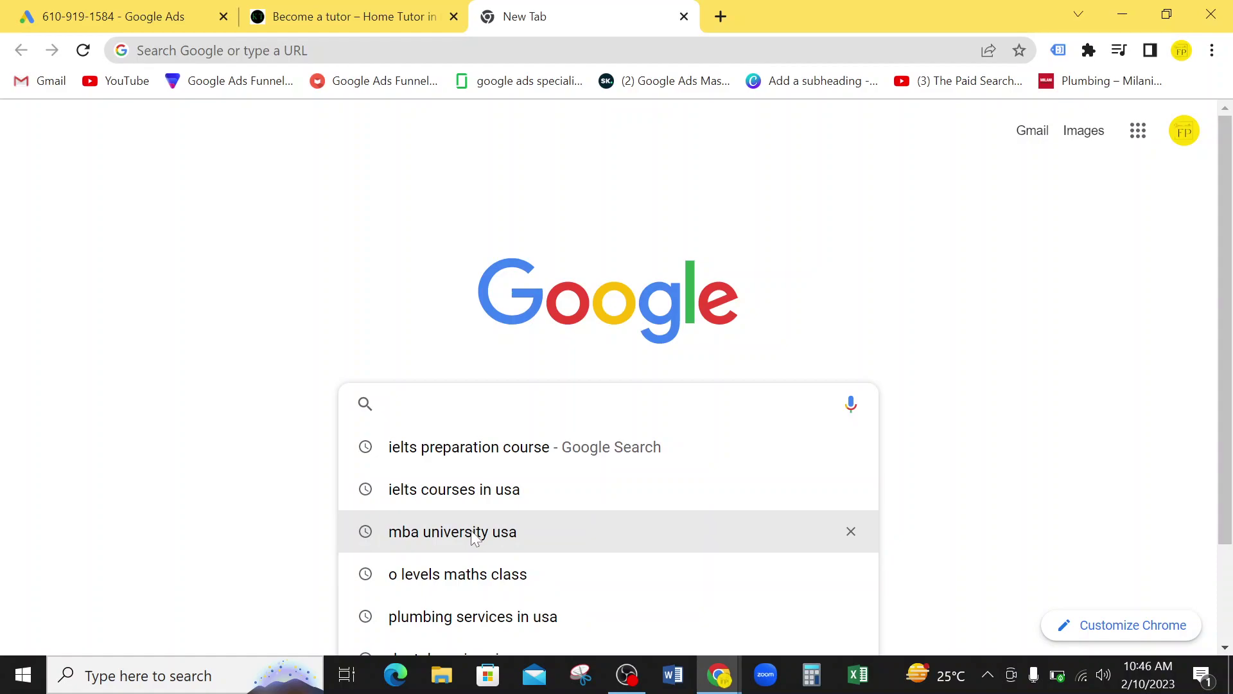
click(468, 575)
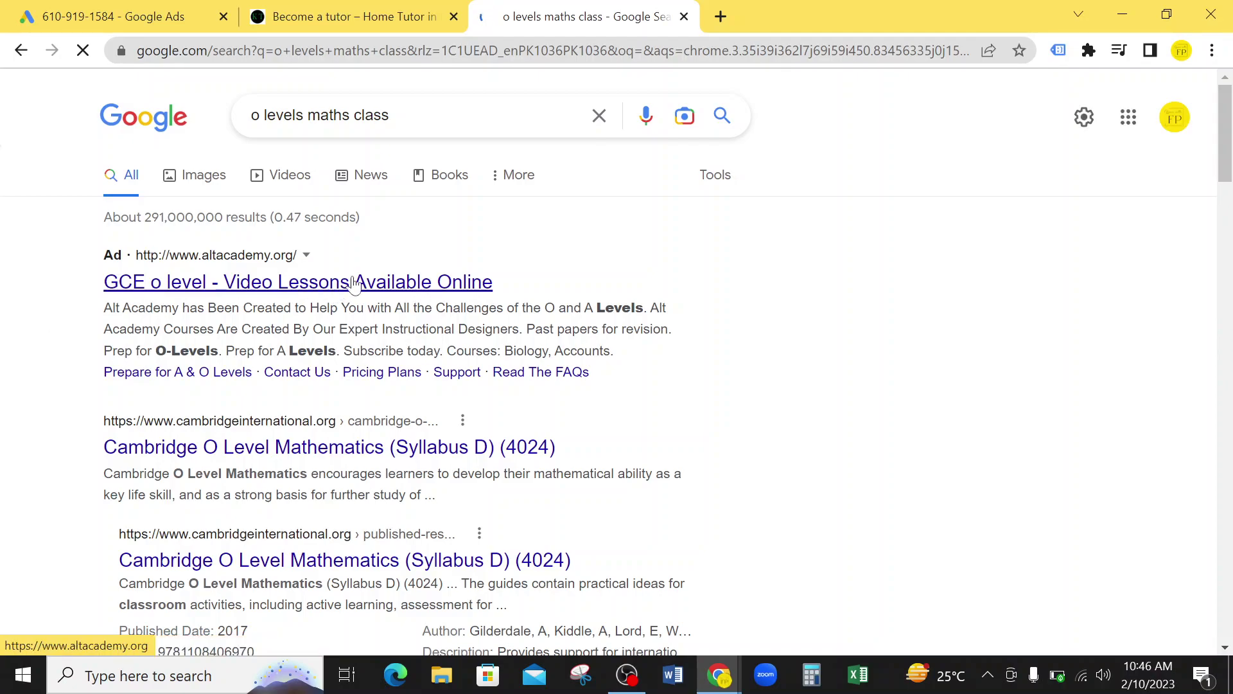
click(418, 284)
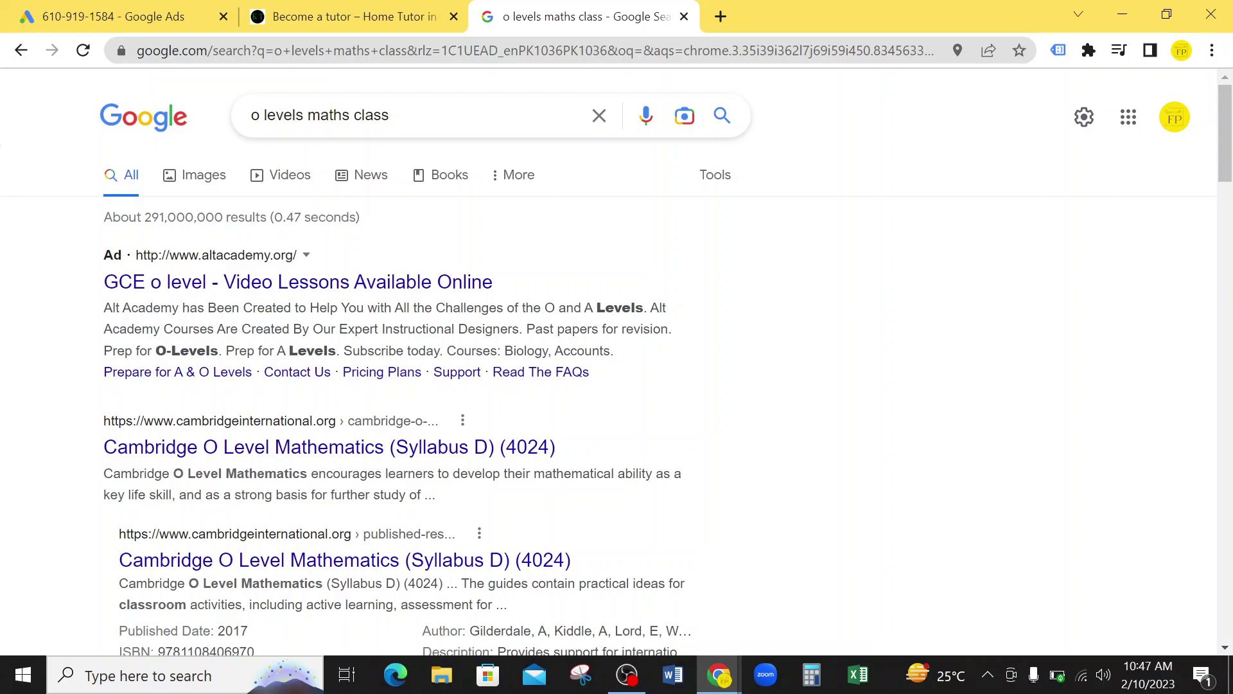
Step: Switch back to Google Ads and fill the first description with the suggested "Are You Looking for an Expert Home Tutor in Karachi? Request for a Tutor"
click(100, 13)
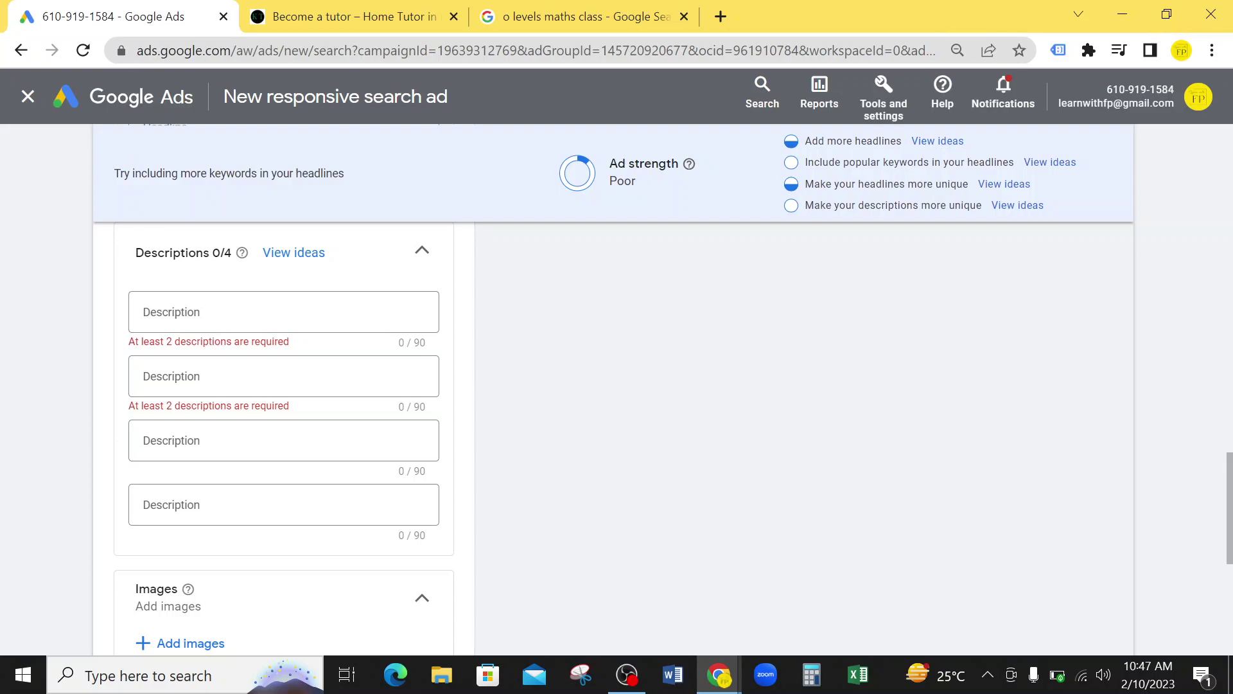
click(283, 313)
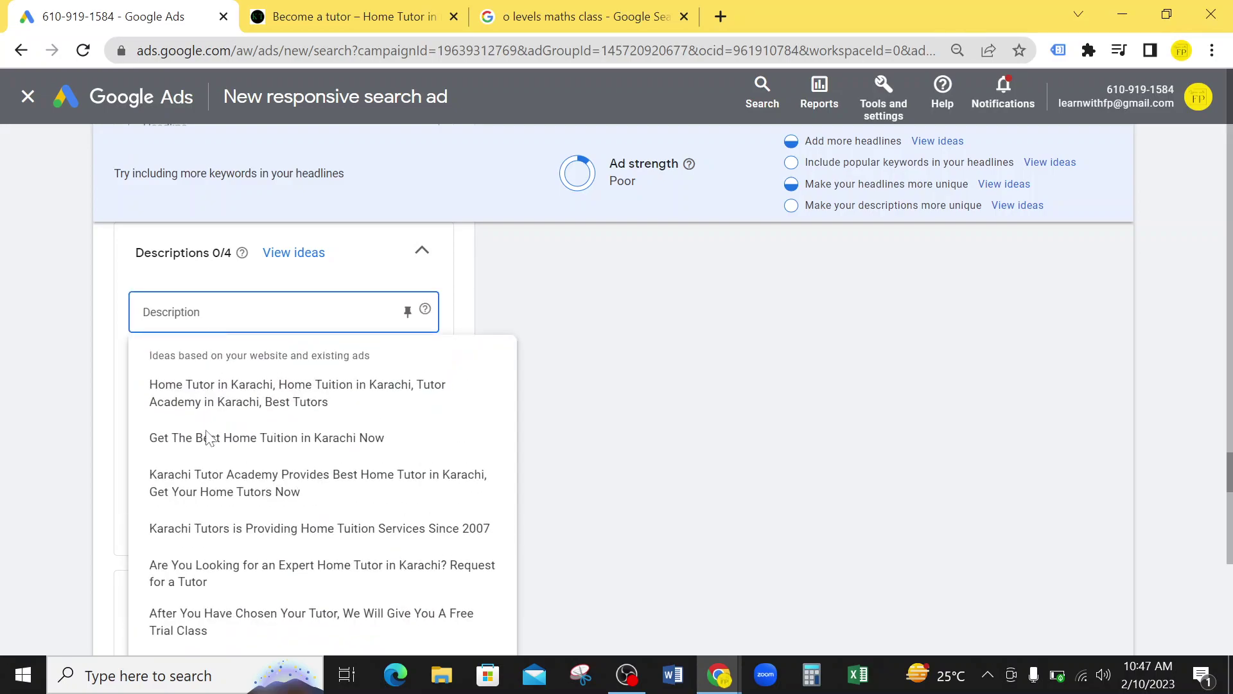
click(248, 580)
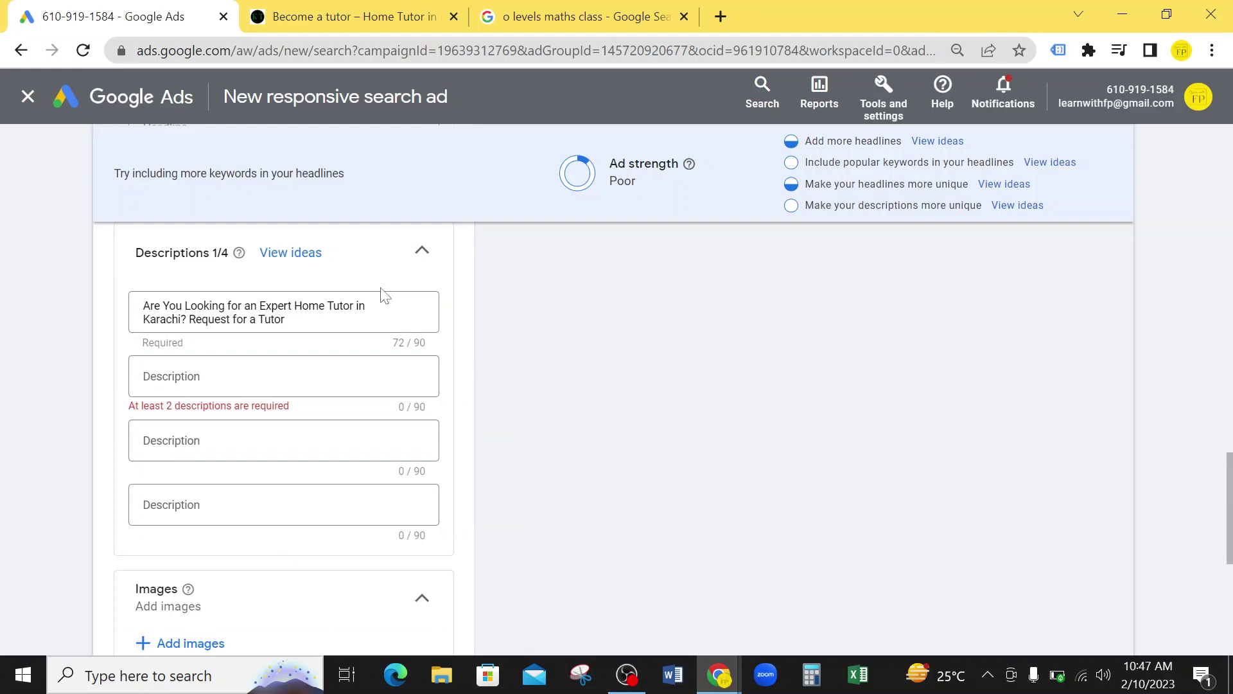
Step: In the first description, replace "Home" with "Online" and "in Karachi" with "for Maths"
double_click(311, 307)
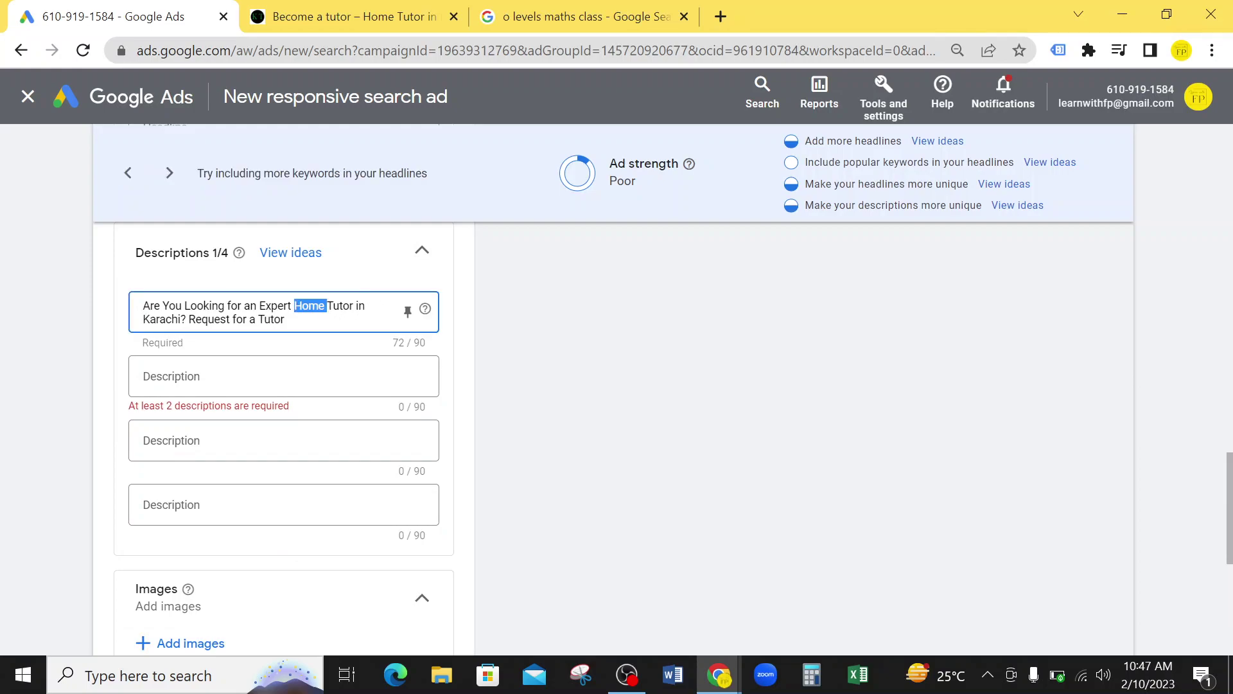
text(Online)
drag(180, 320, 355, 305)
text(for aths)
key(BackSpace)
key(BackSpace)
key(BackSpace)
key(BackSpace)
key(BackSpace)
key(BackSpace)
key(BackSpace)
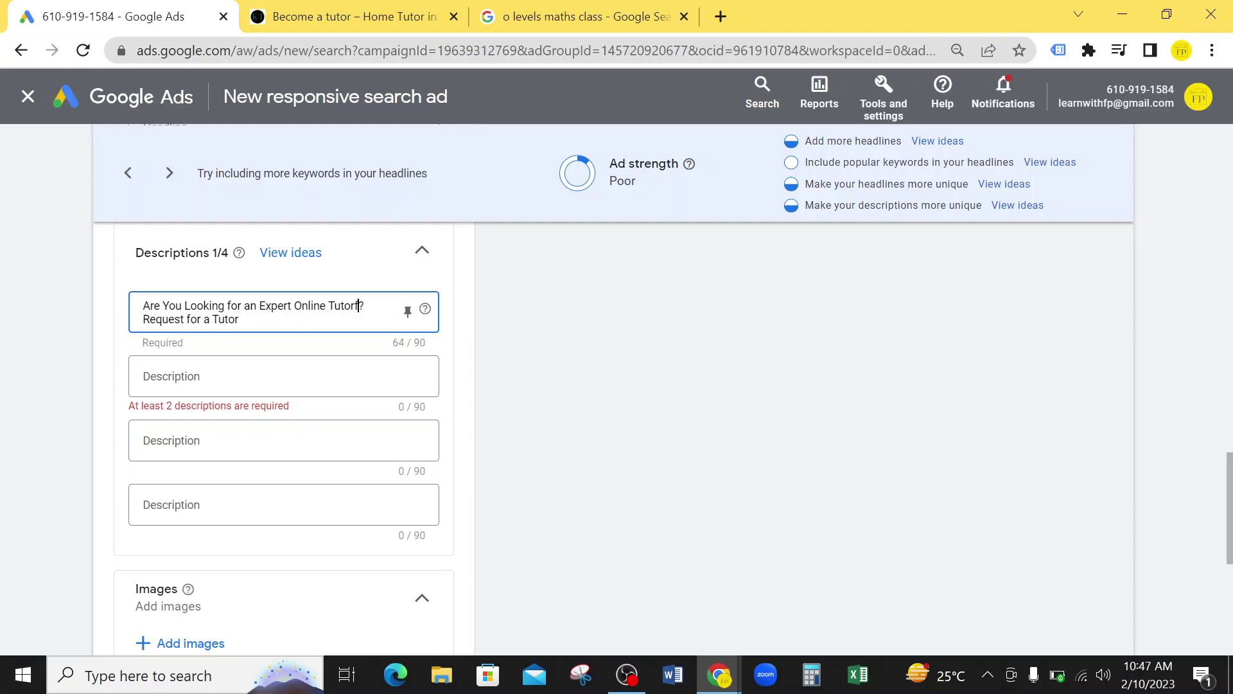
text(Fir)
key(BackSpace)
key(BackSpace)
key(BackSpace)
key(BackSpace)
text(for Maths)
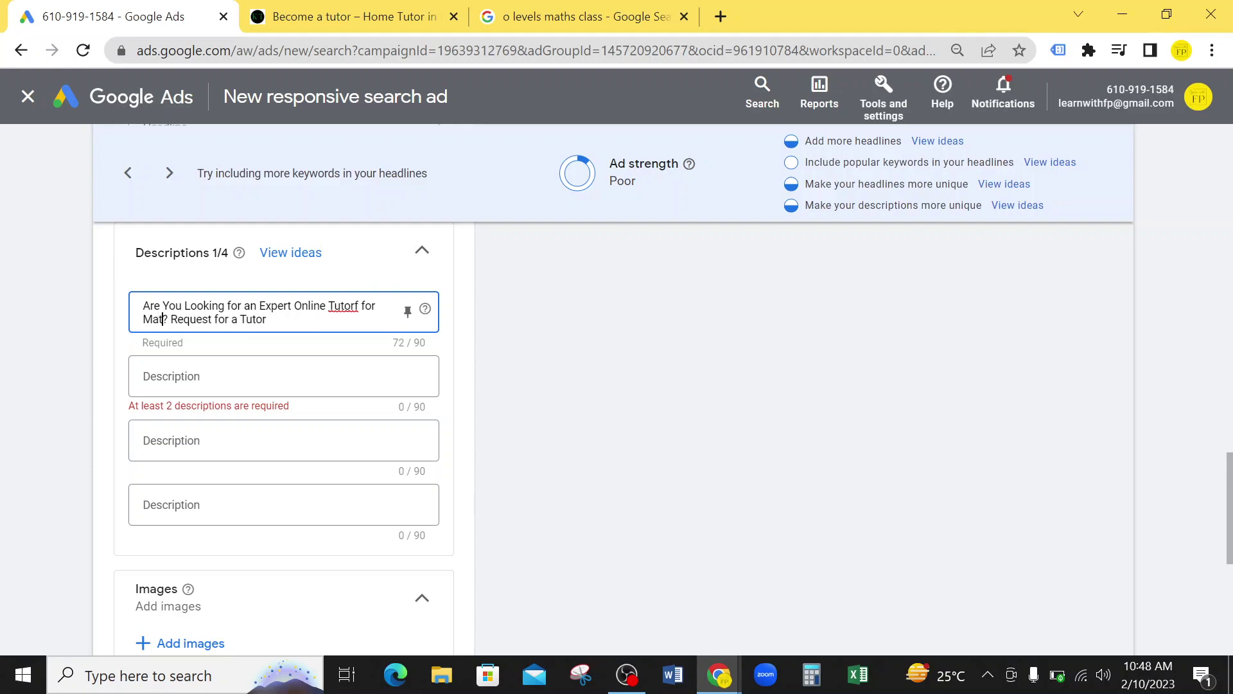
Step: Correct the misspelled "Tutorf" to "Tutor" and change the first description's last word to "Demo"
right_click(342, 307)
click(341, 313)
right_click(342, 310)
click(372, 319)
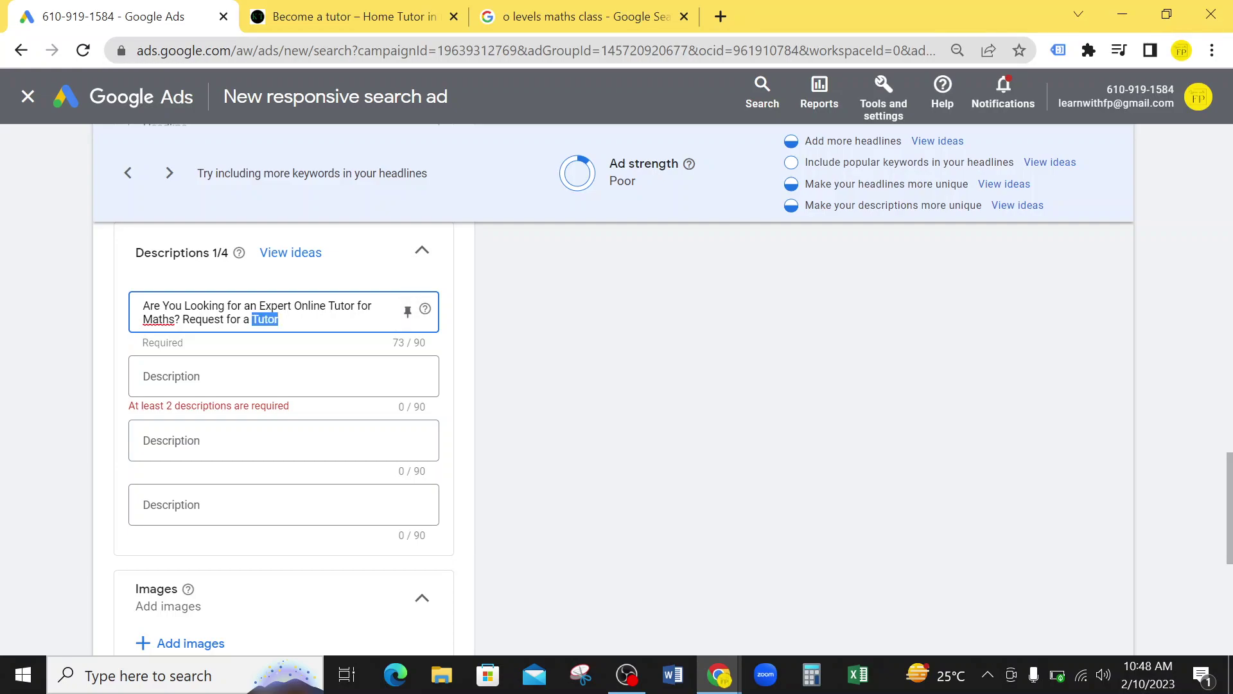
text(Demo)
click(90, 330)
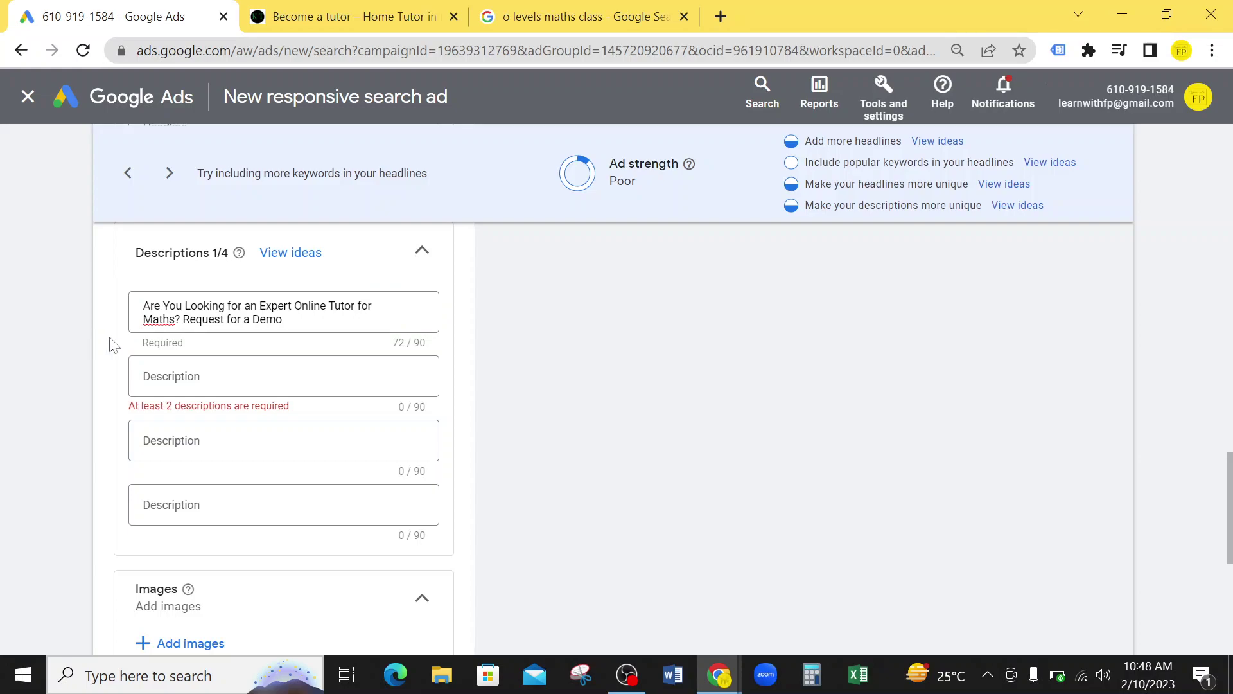
Step: Fill the second description with the suggested "Karachi Tutor Academy Provides Subjects Specialist Home Tutor in Karachi" and replace its opening "Karachi Tutor" with "Science"
click(270, 375)
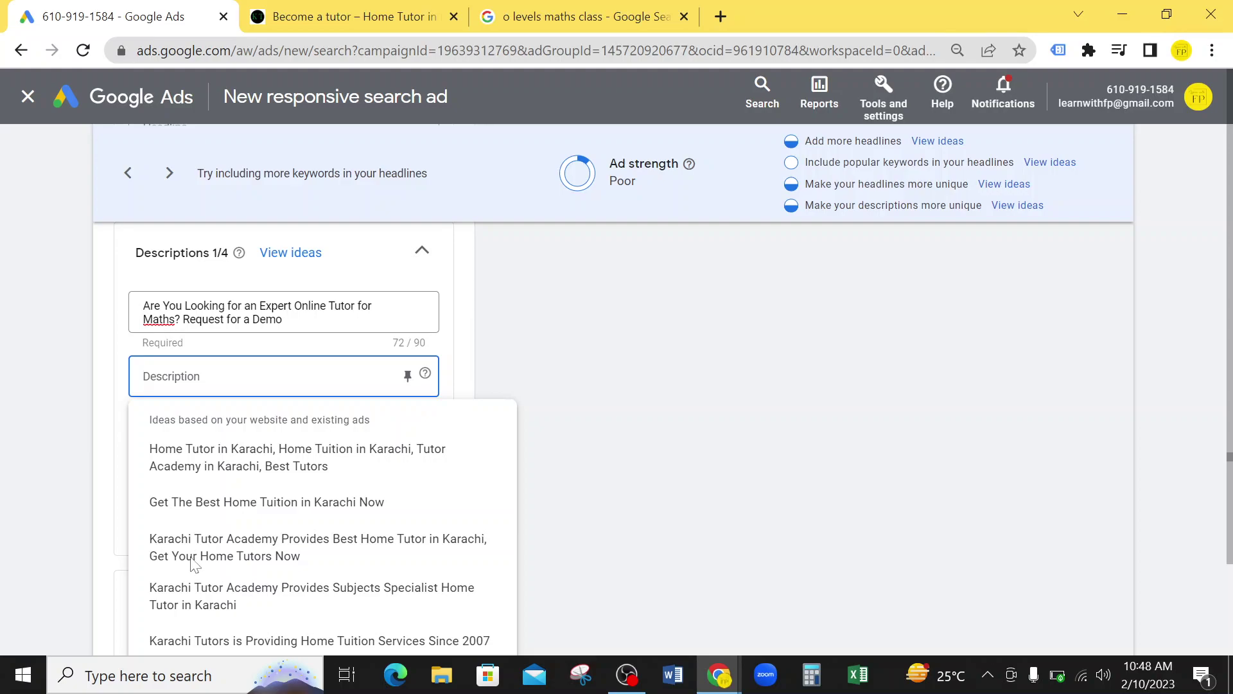
click(206, 614)
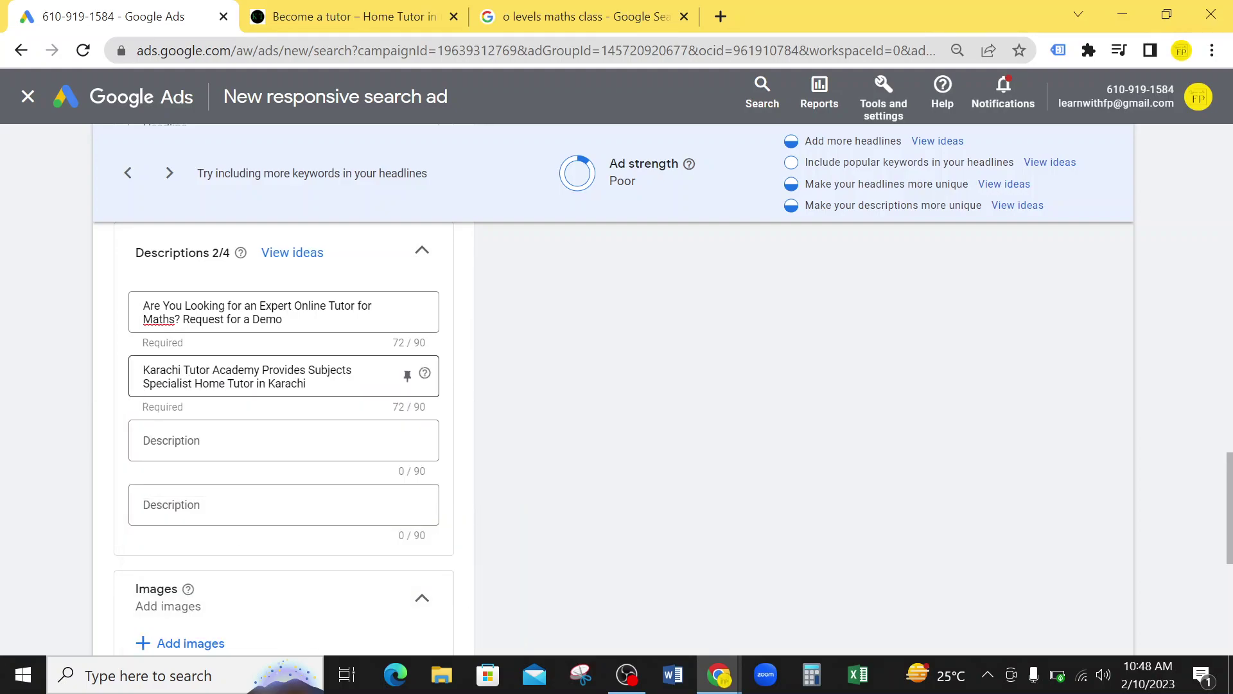
drag(210, 370, 137, 373)
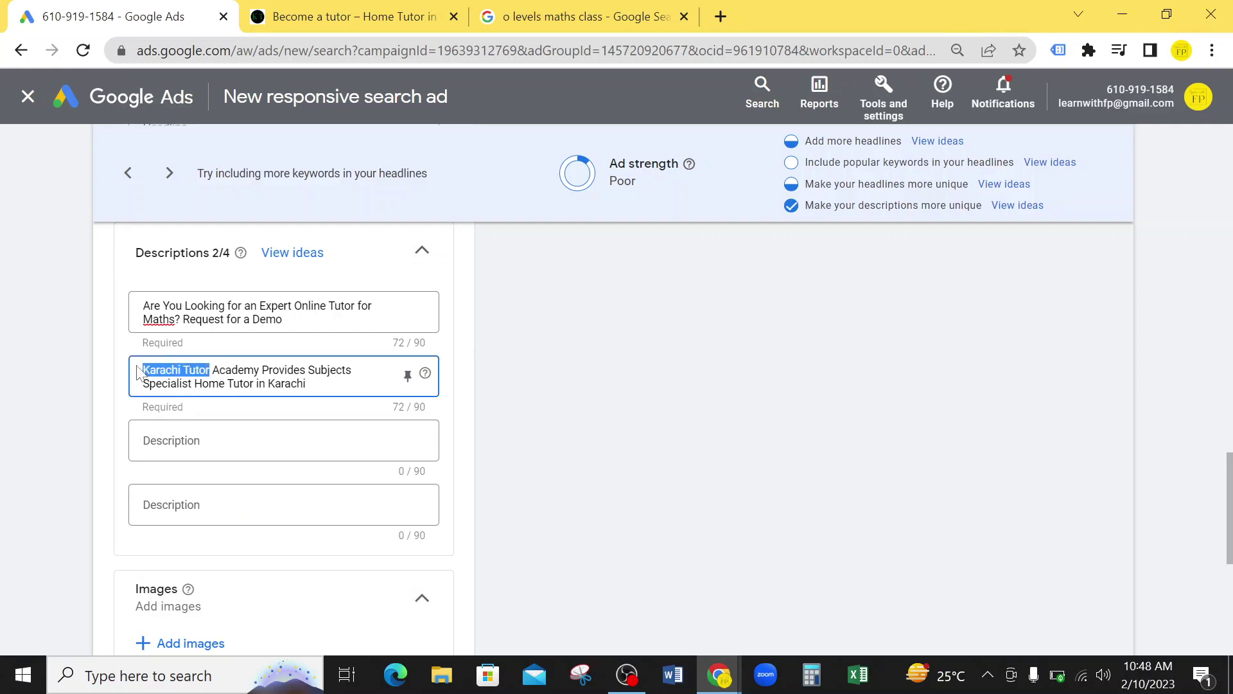
text(Science)
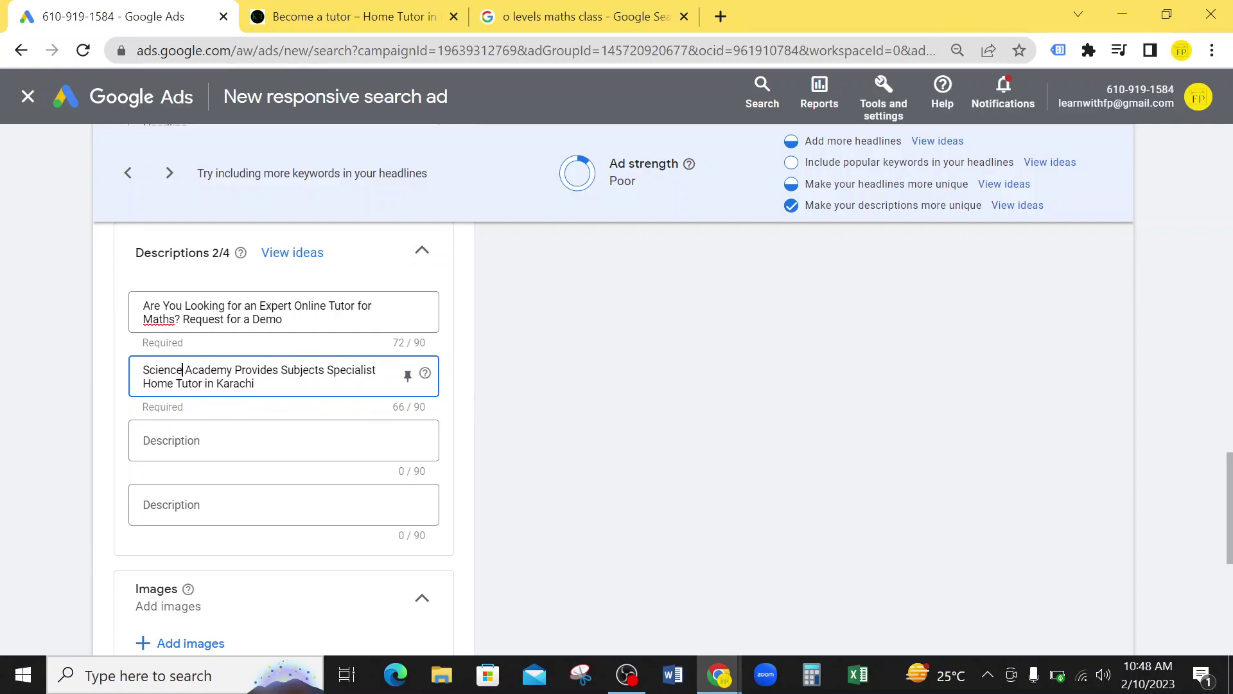
Step: Replace "Home Tutor in Karachi" in the second description with "for Online Classes in Maths."
key(ctrl+a)
drag(255, 384, 127, 399)
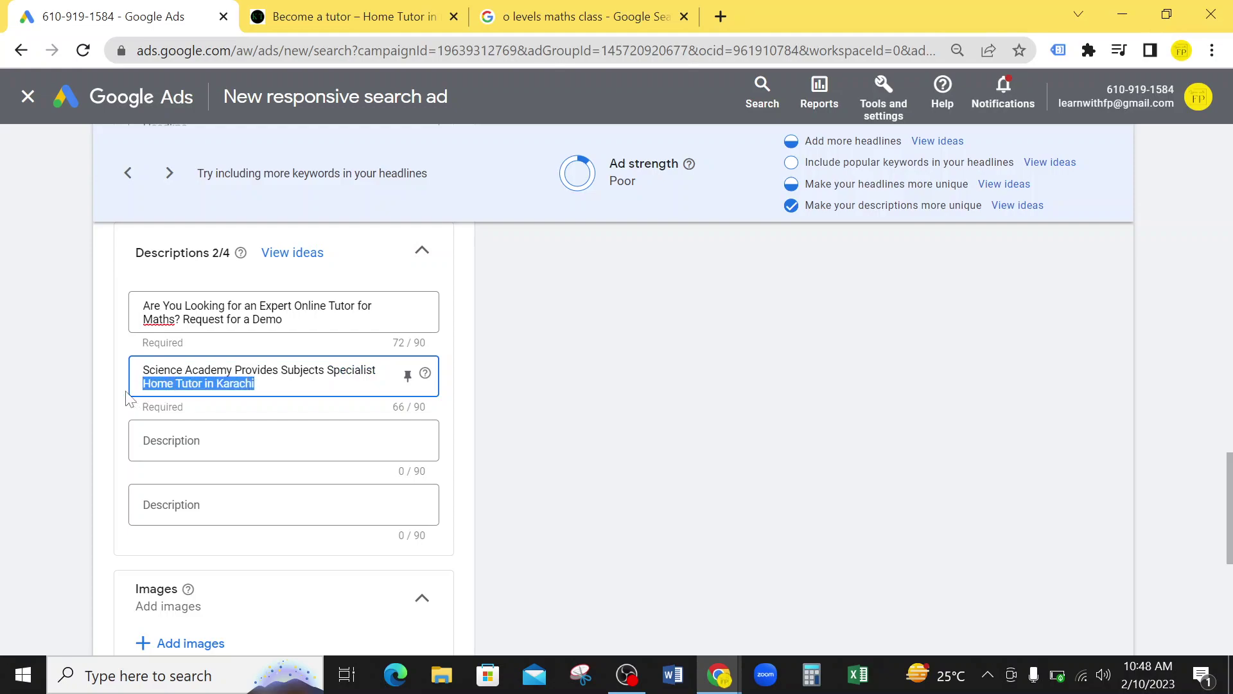
text(for Onlin)
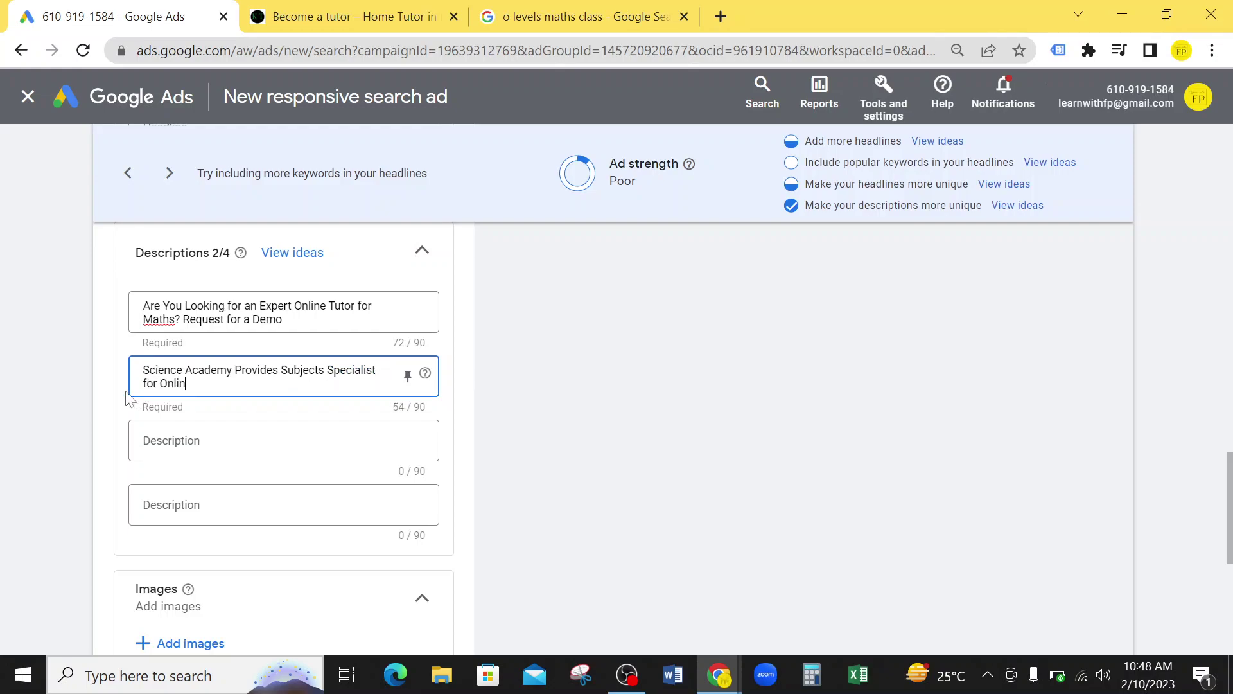
text(e Classes in Maths.)
click(52, 392)
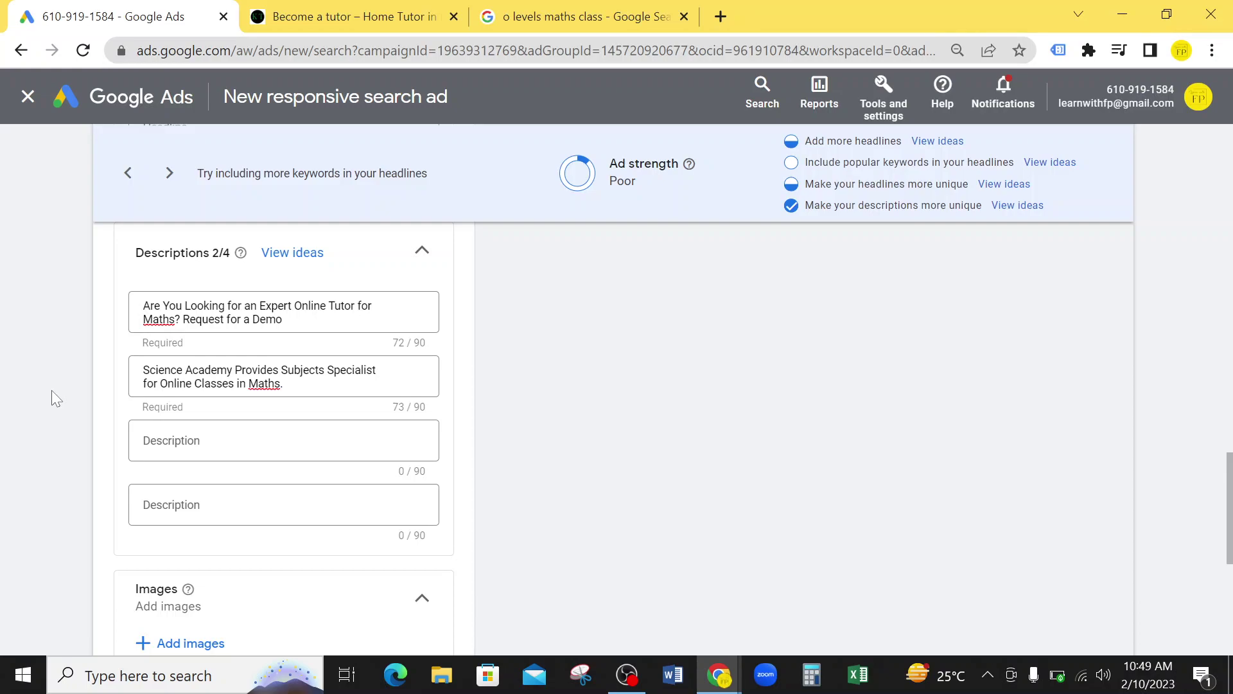
Step: Enter "Trying to Find a Good Online Maths Teacher for your O Levels? Visit our Website or Call us Now!" as the third description
click(212, 444)
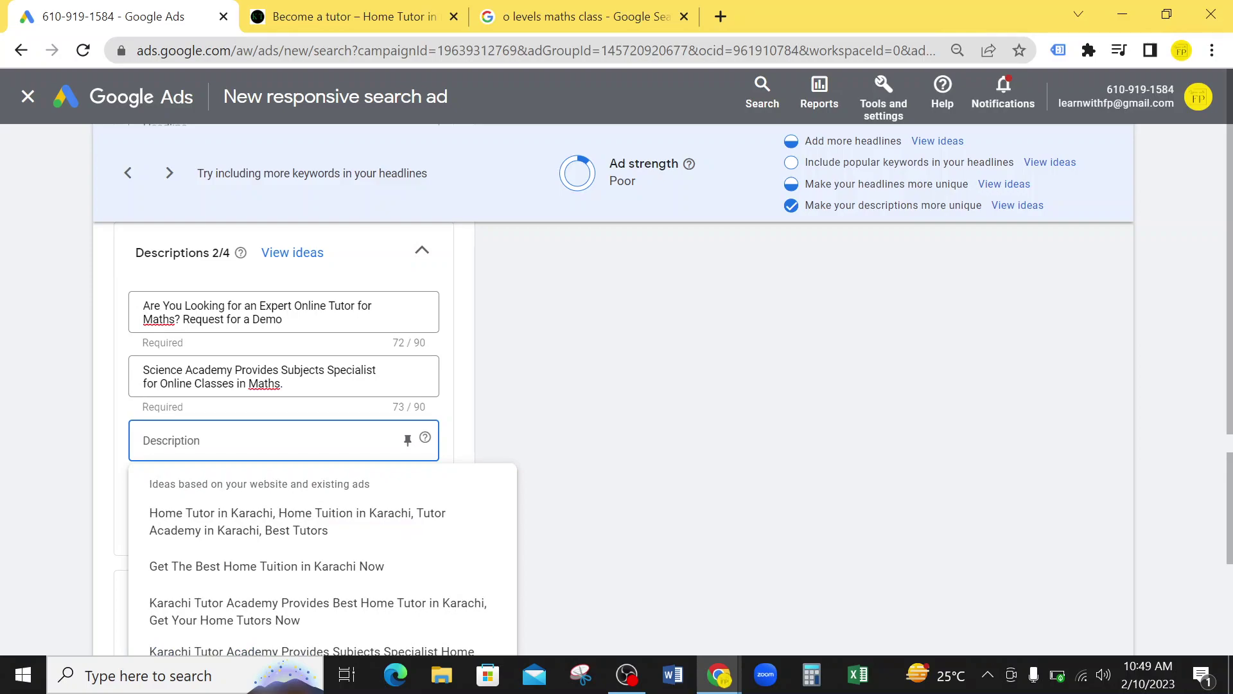
text(Trying to)
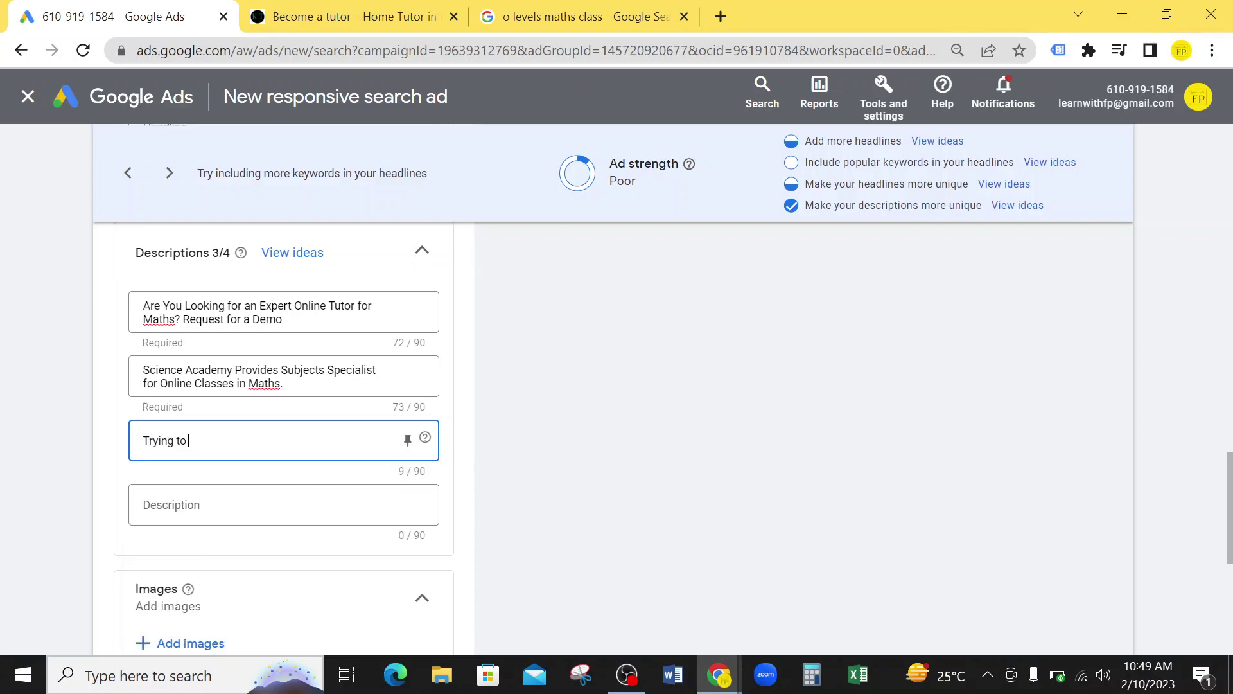
text( Fi)
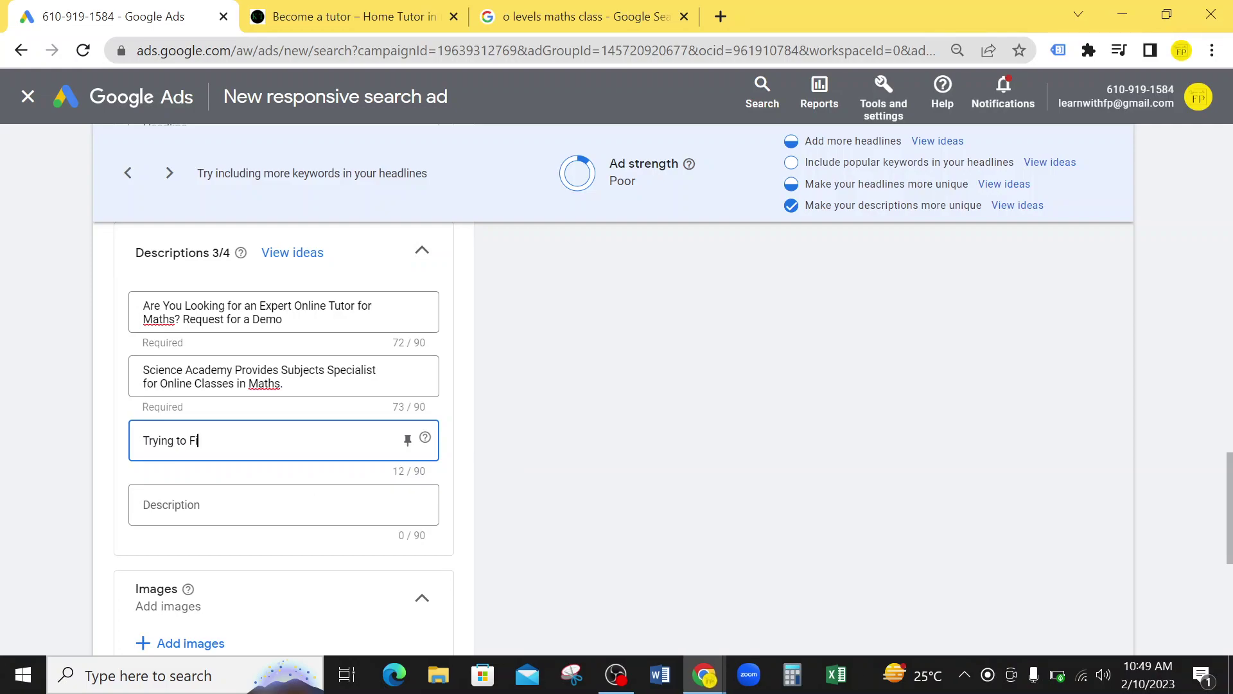
text(nd a Good On)
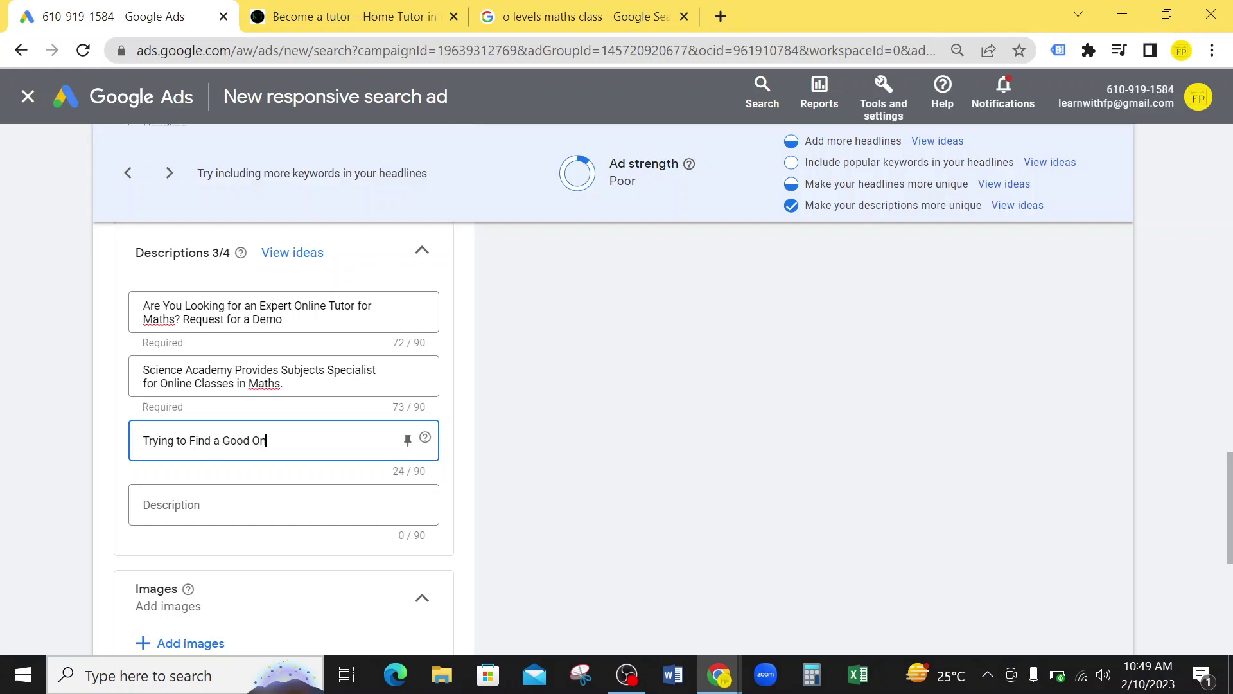
text(line Ma)
key(BackSpace)
text(aths Teacher )
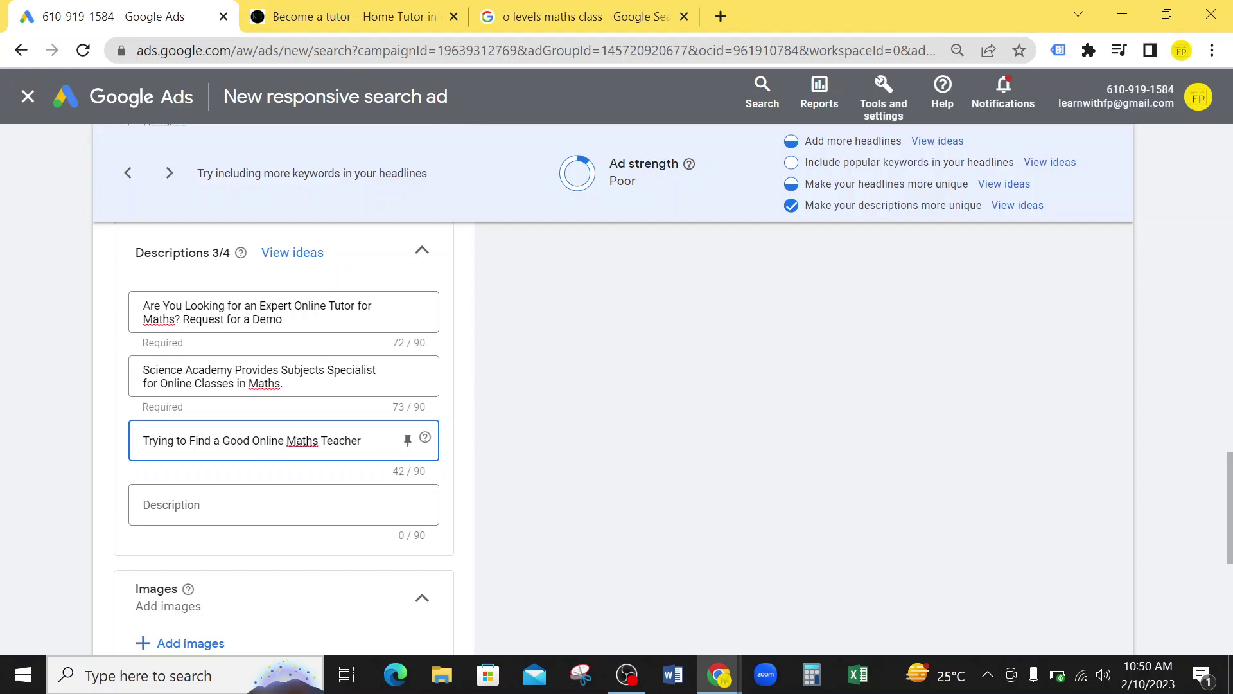
text( for your O)
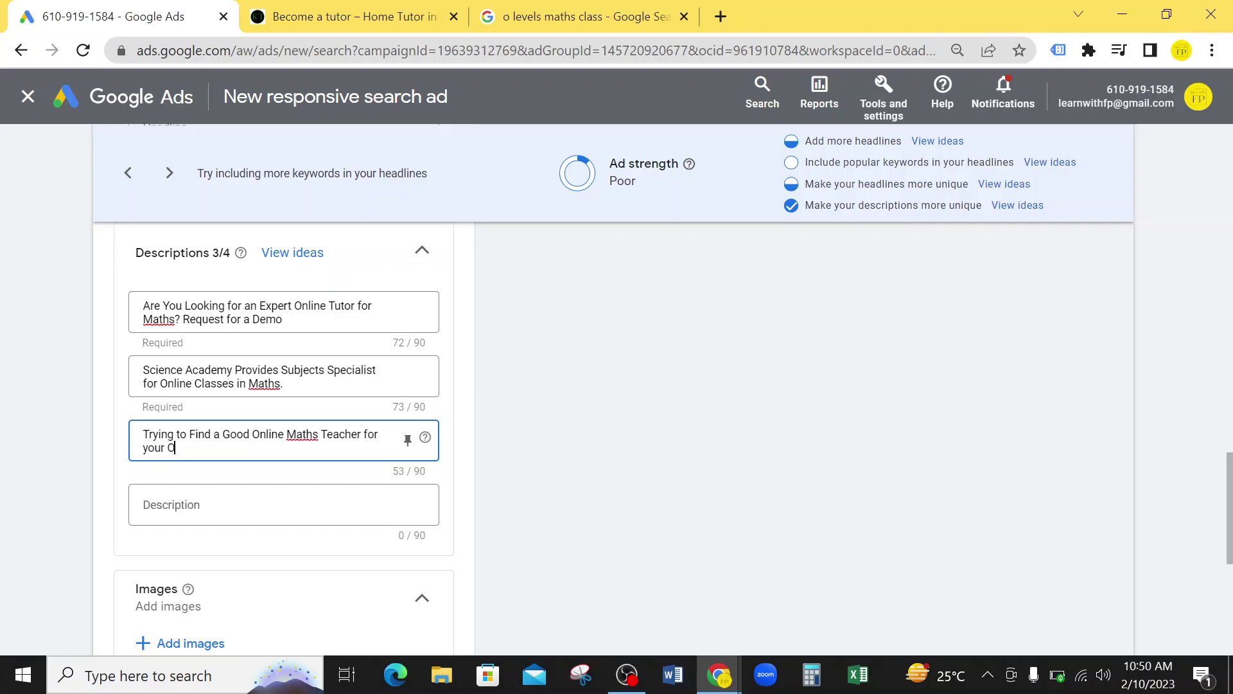
text( Levels? Call us Now!Visit our )
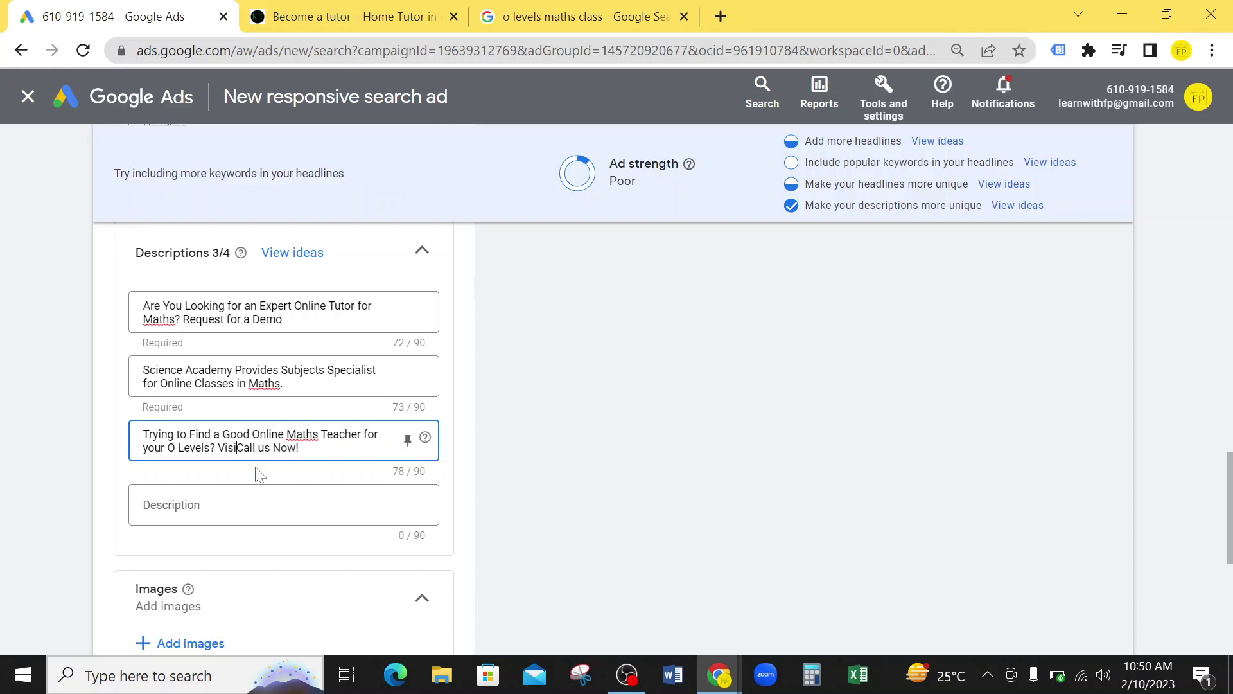
text(We)
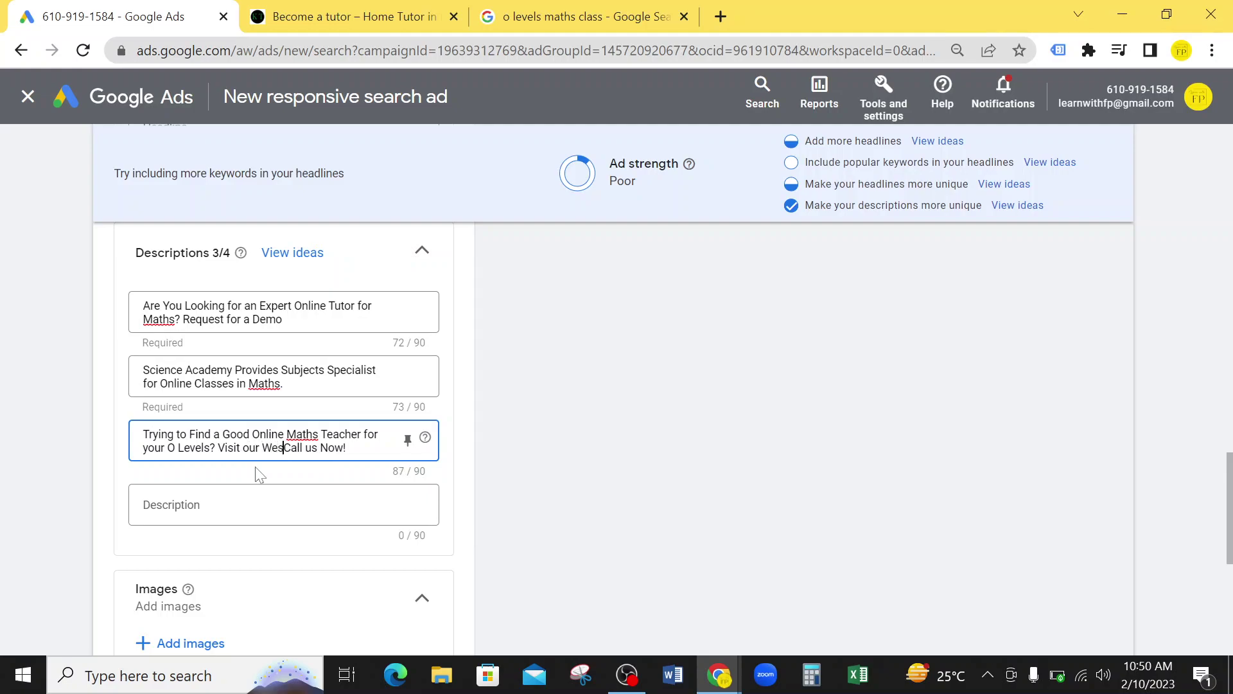
text(bsite or)
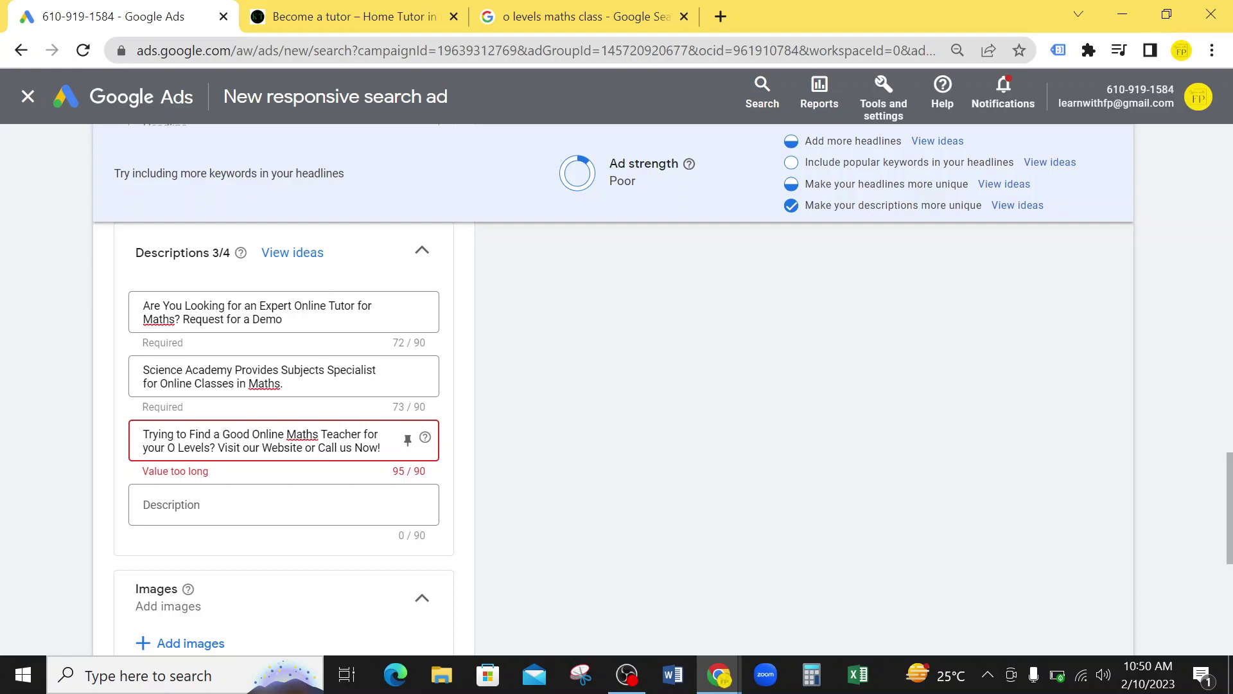
Step: Shorten the ending of the third description from "Call us Now!" to "Call now"
key(shift+Right)
key(shift+Right)
key(shift+Right)
key(shift+Right)
key(shift+Right)
key(shift+Right)
key(shift+Right)
text(now)
Step: Replace "Trying to Find a" with "Finding a" in the third description and end it with an exclamation mark
drag(221, 434, 110, 429)
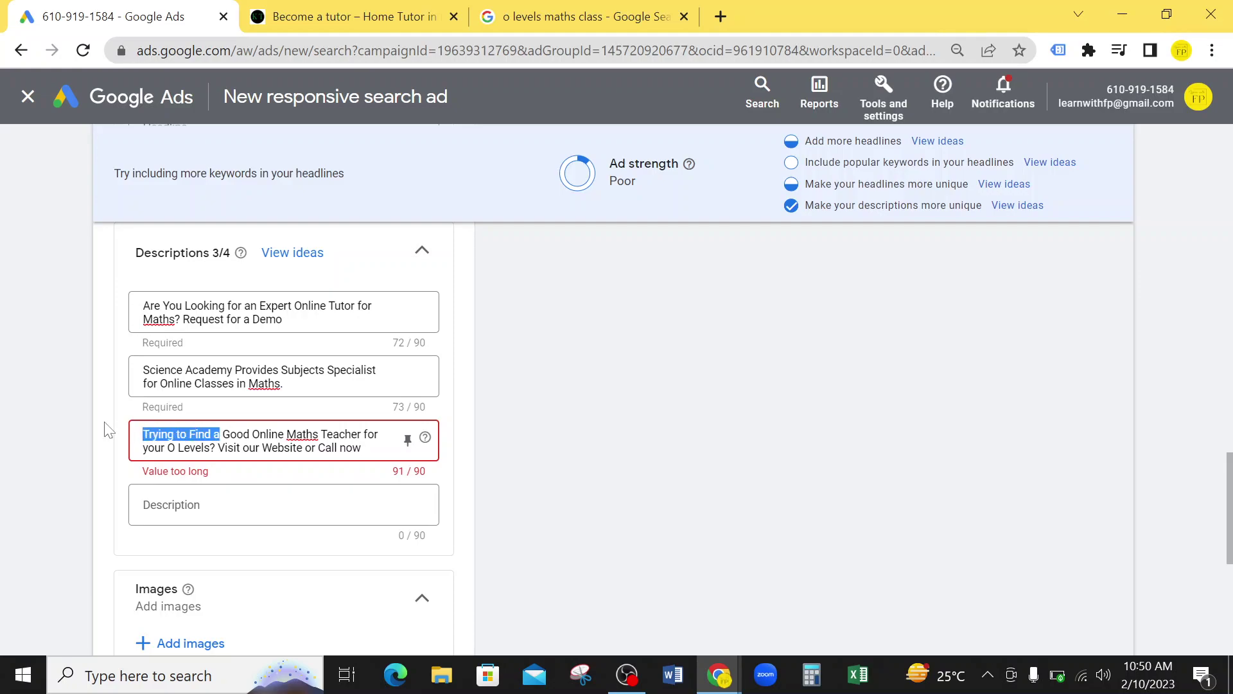
text(Finding)
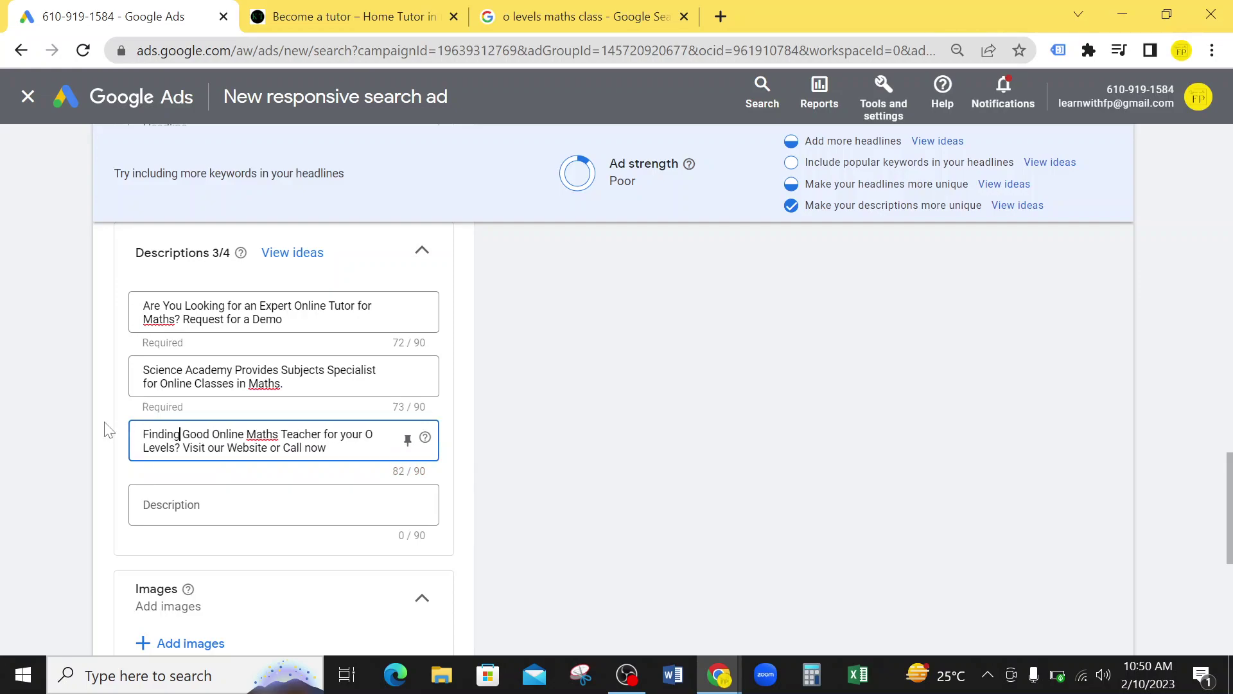
text( a)
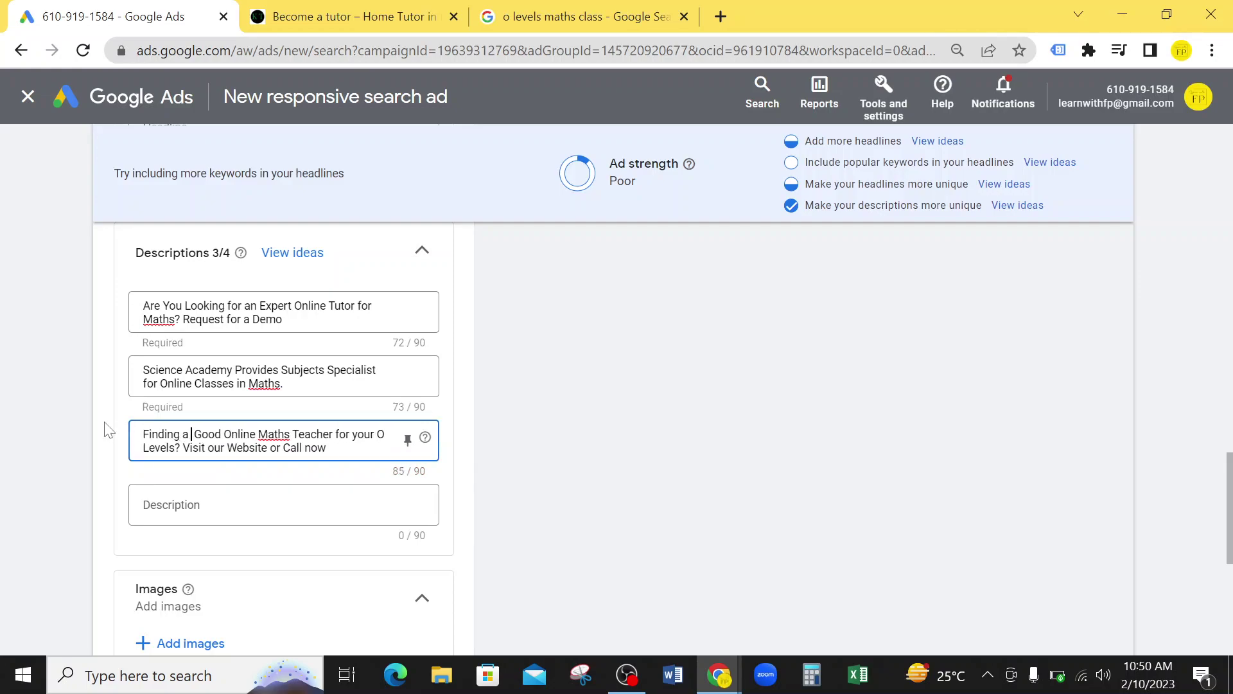
key(BackSpace)
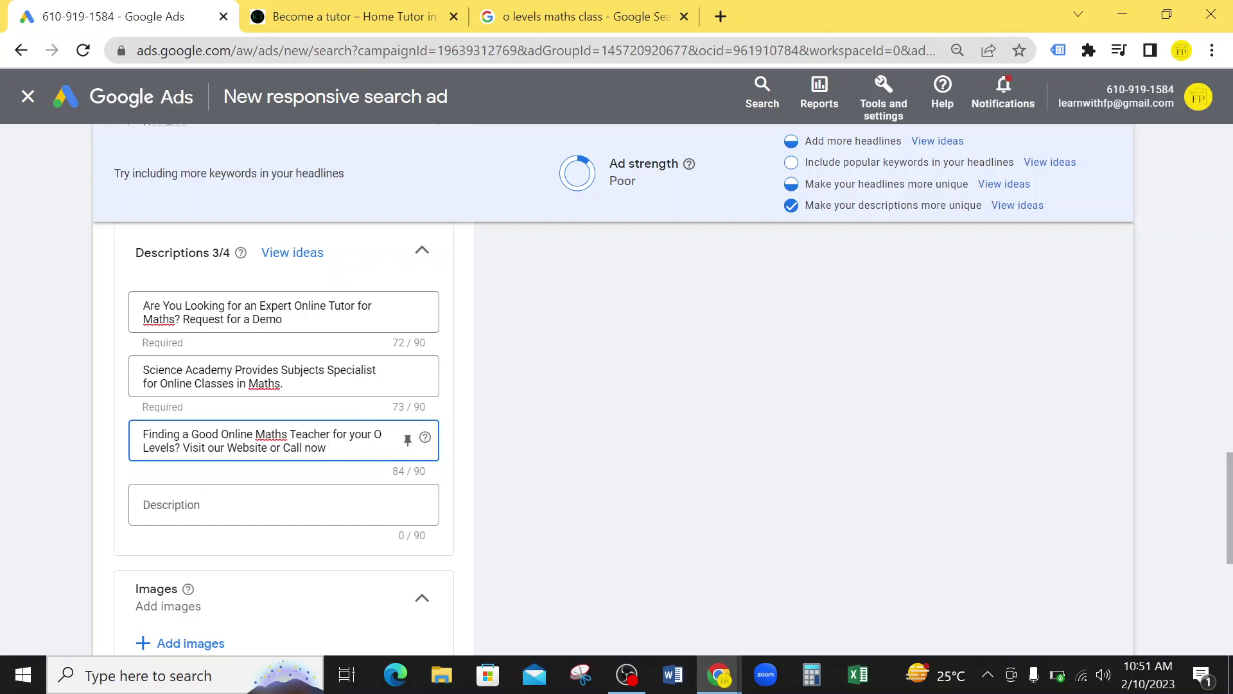
text(!)
Step: Search Google for "plumbing services in usa" to view example ad headlines, and return to the ad being created
scroll(54, 498, up, 15)
scroll(54, 499, down, 2)
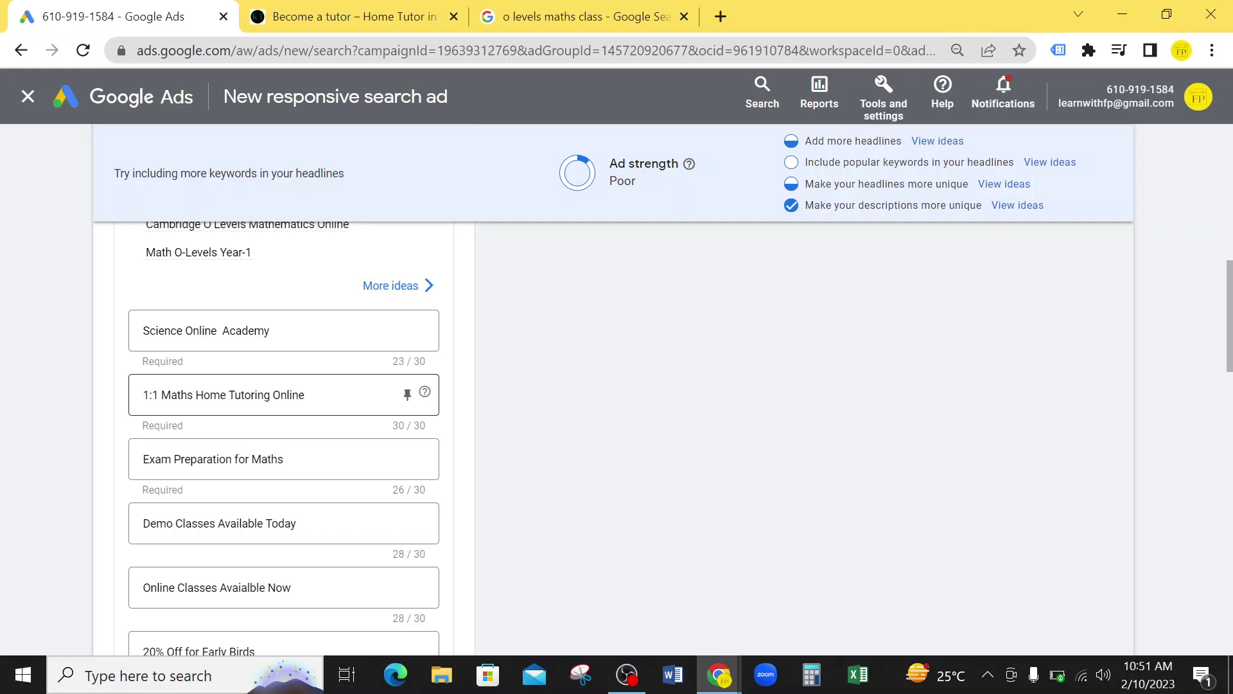
drag(228, 395, 235, 394)
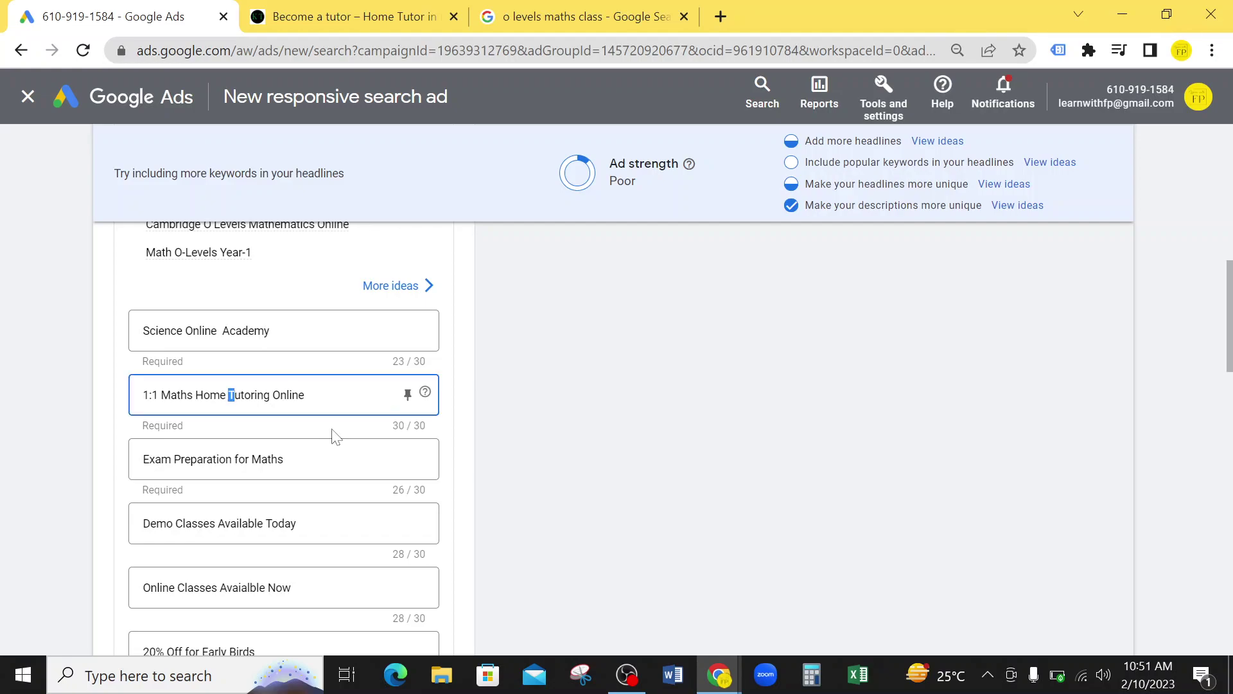
click(634, 25)
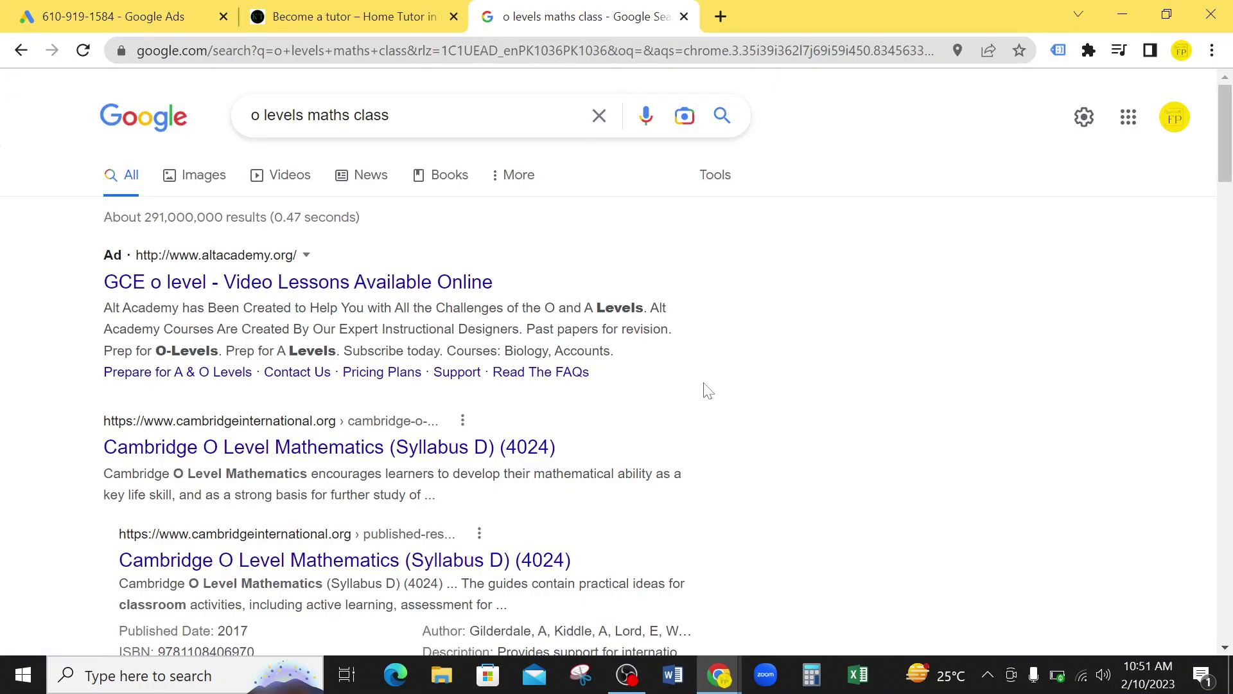
click(475, 121)
key(ctrl+a)
key(BackSpace)
click(335, 274)
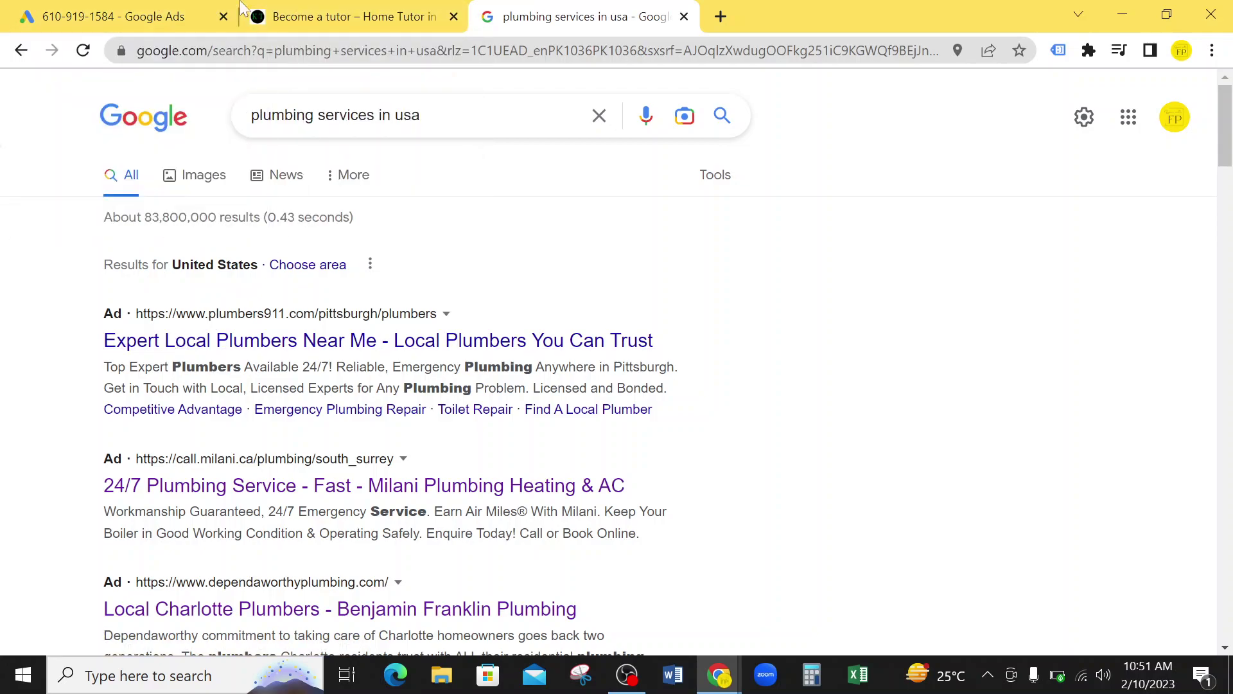
click(137, 8)
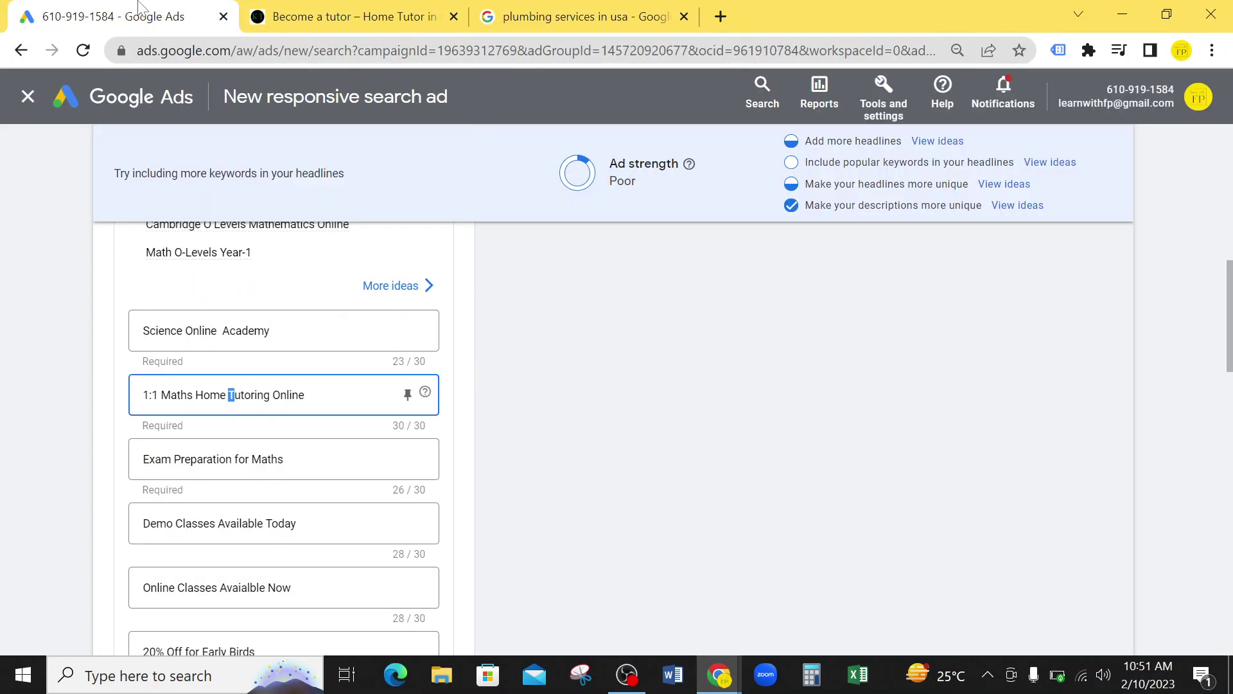
Step: Review the headlines and the three descriptions entered for the ad, along with the sections below them
click(55, 359)
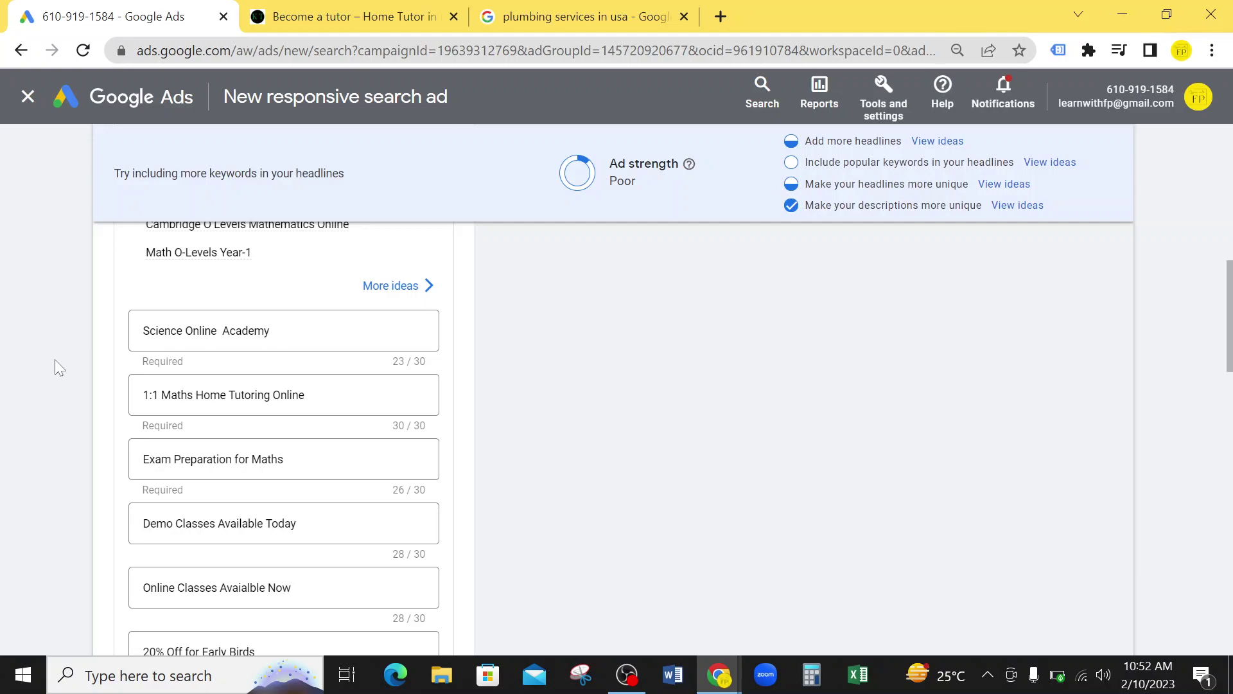
scroll(247, 436, down, 15)
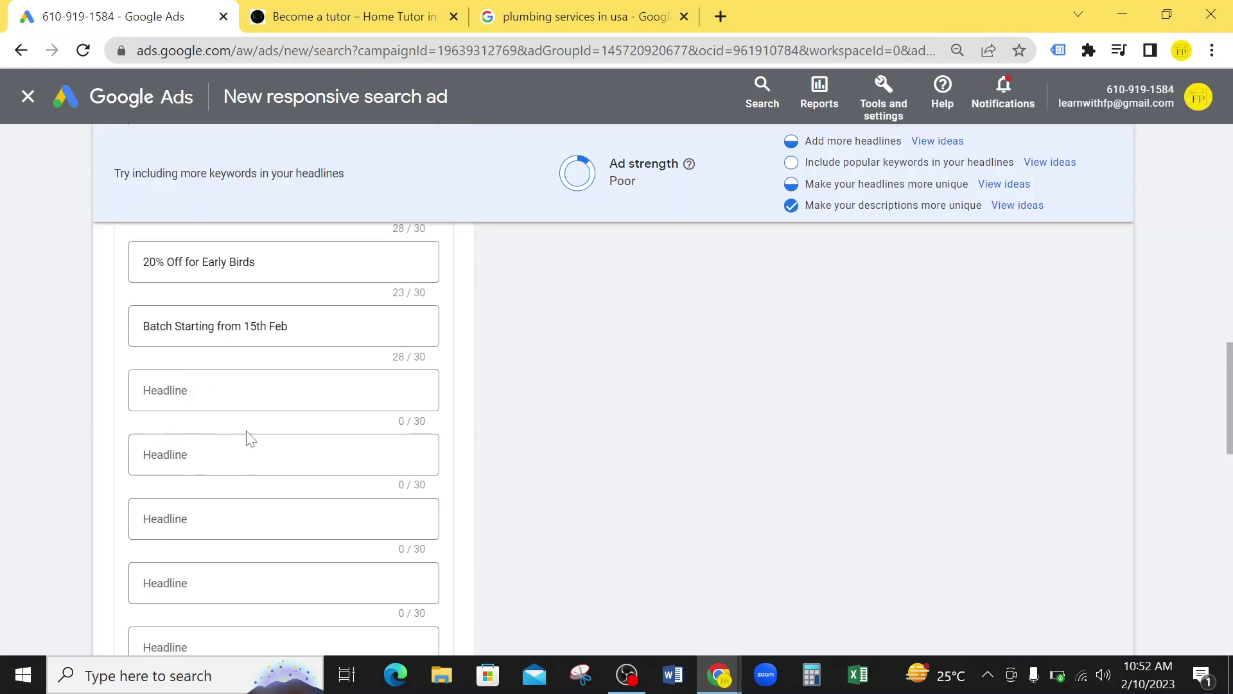
scroll(187, 429, up, 8)
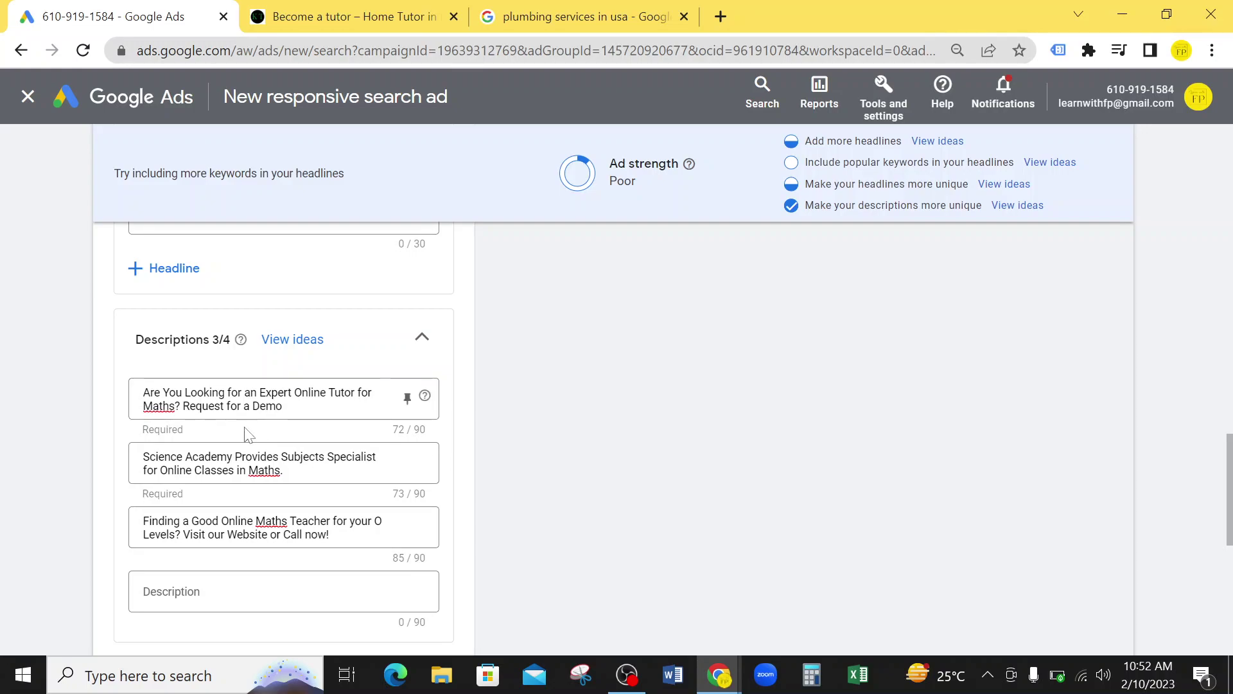
scroll(248, 435, down, 4)
scroll(96, 391, up, 2)
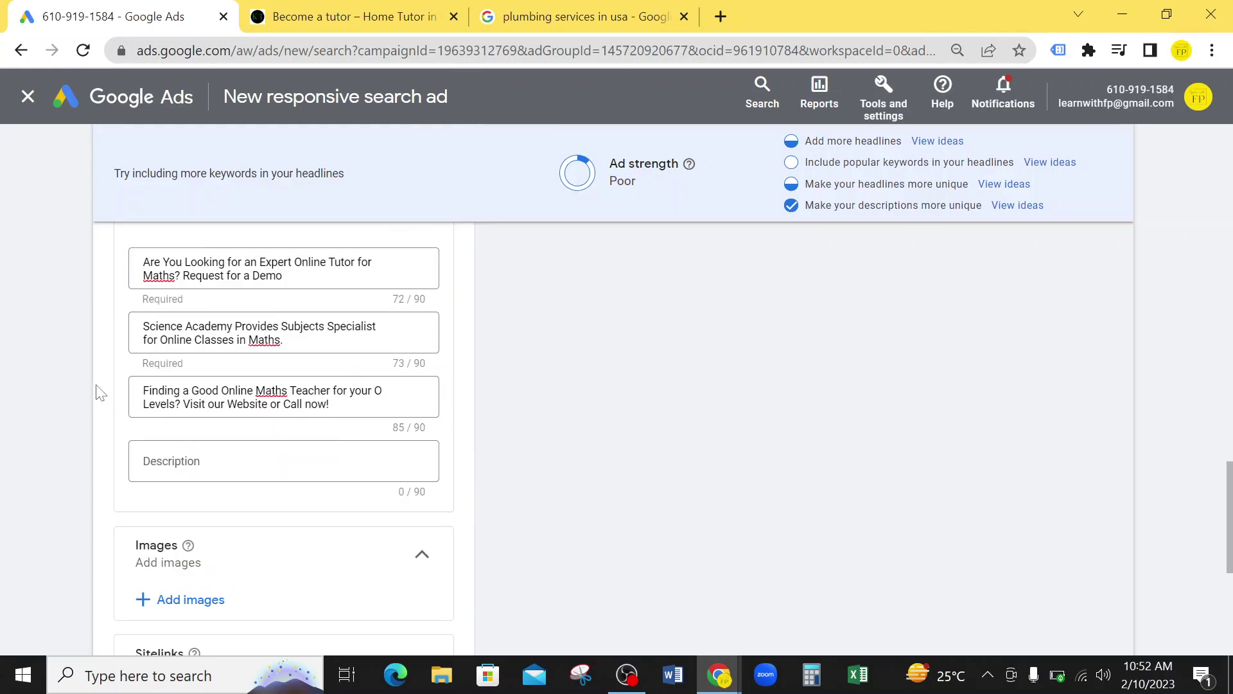
scroll(97, 390, up, 2)
scroll(215, 474, up, 15)
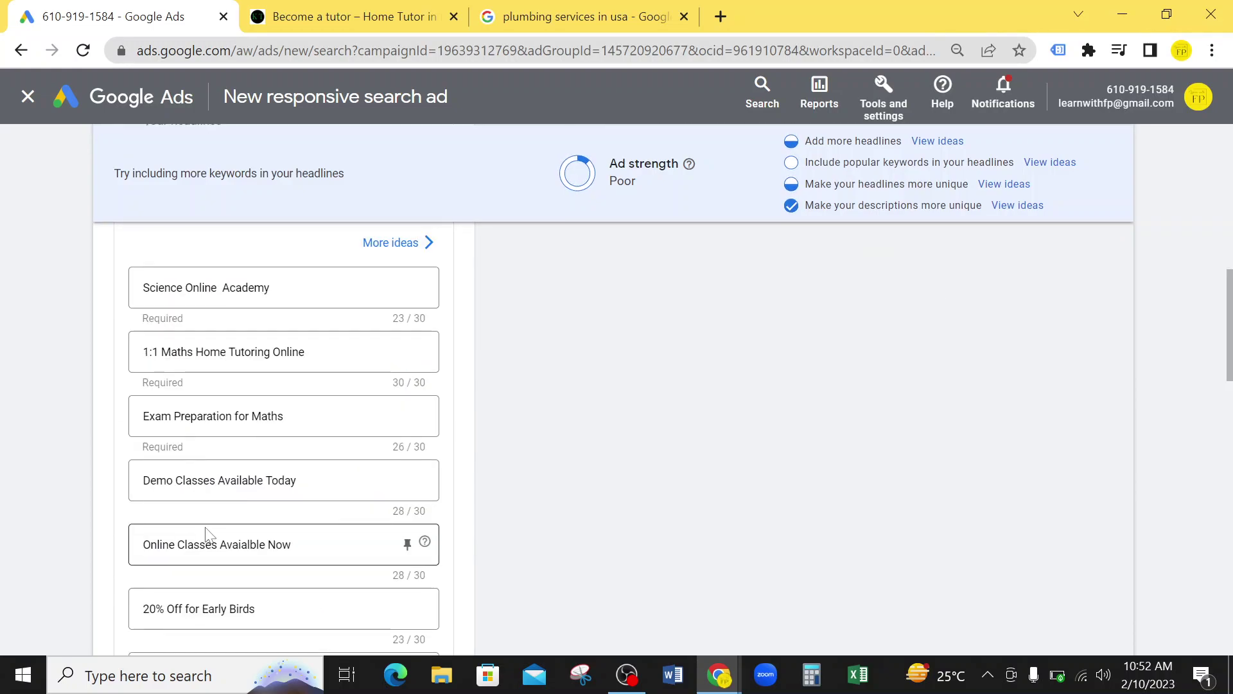
scroll(313, 546, down, 4)
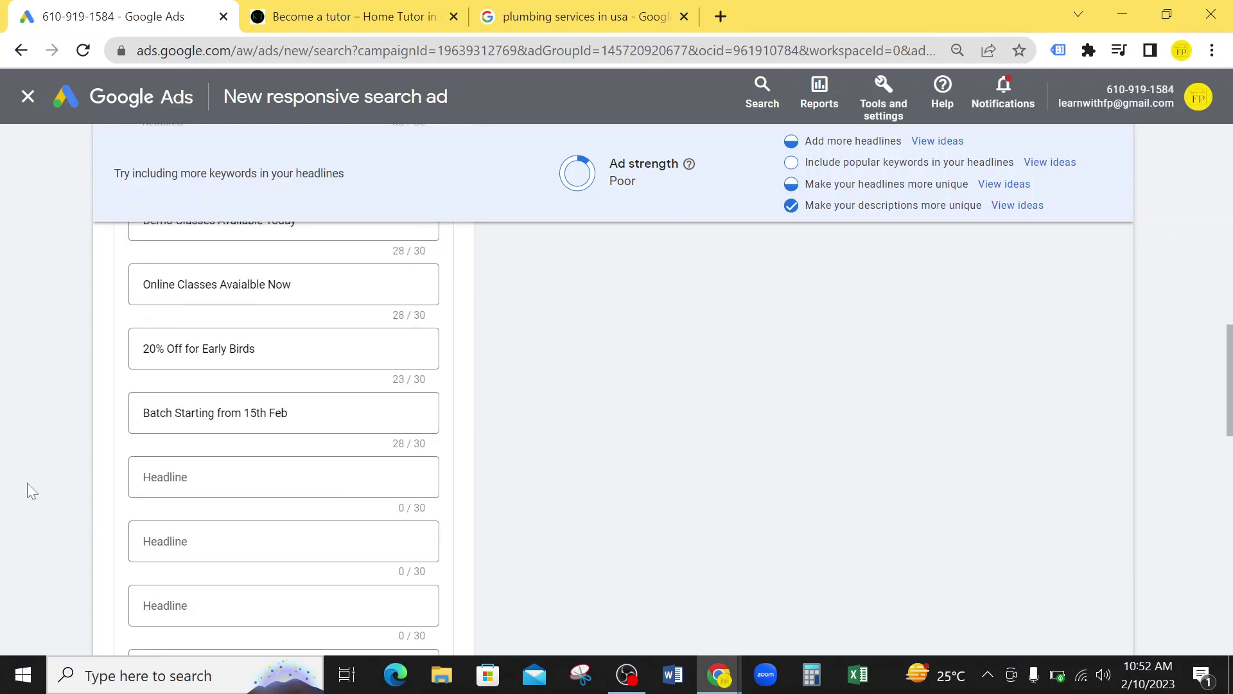
scroll(27, 483, down, 3)
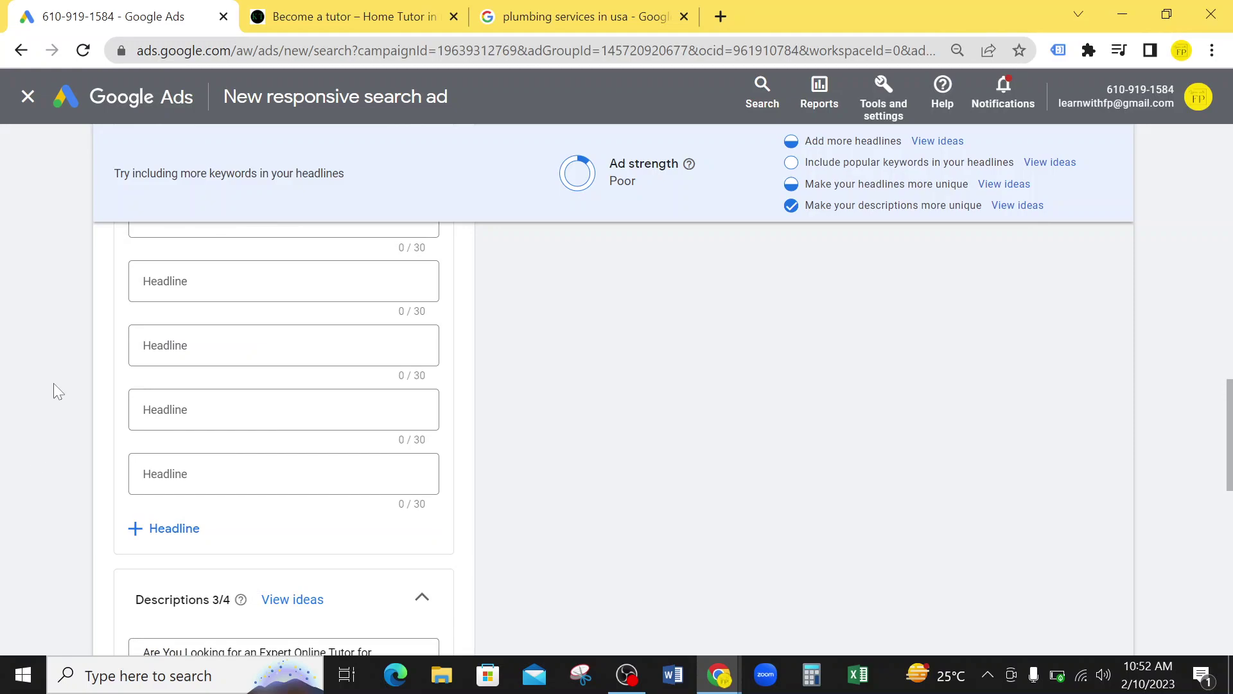
scroll(55, 390, up, 2)
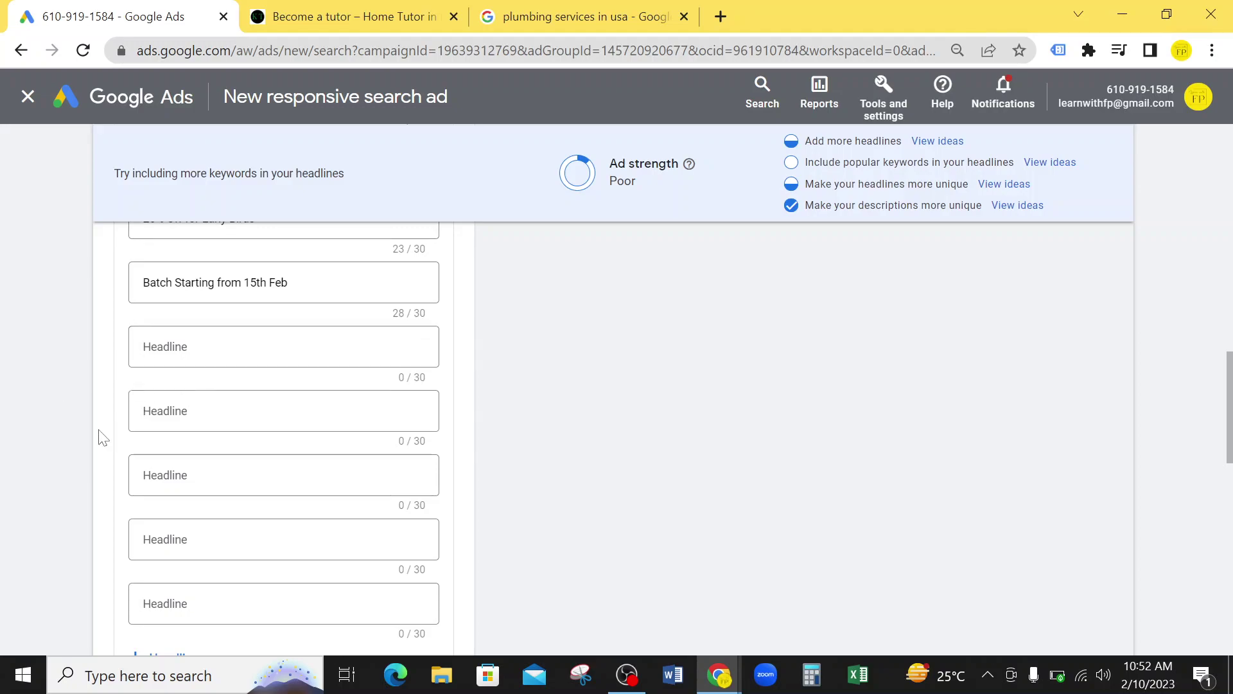
scroll(97, 437, down, 8)
scroll(96, 440, down, 2)
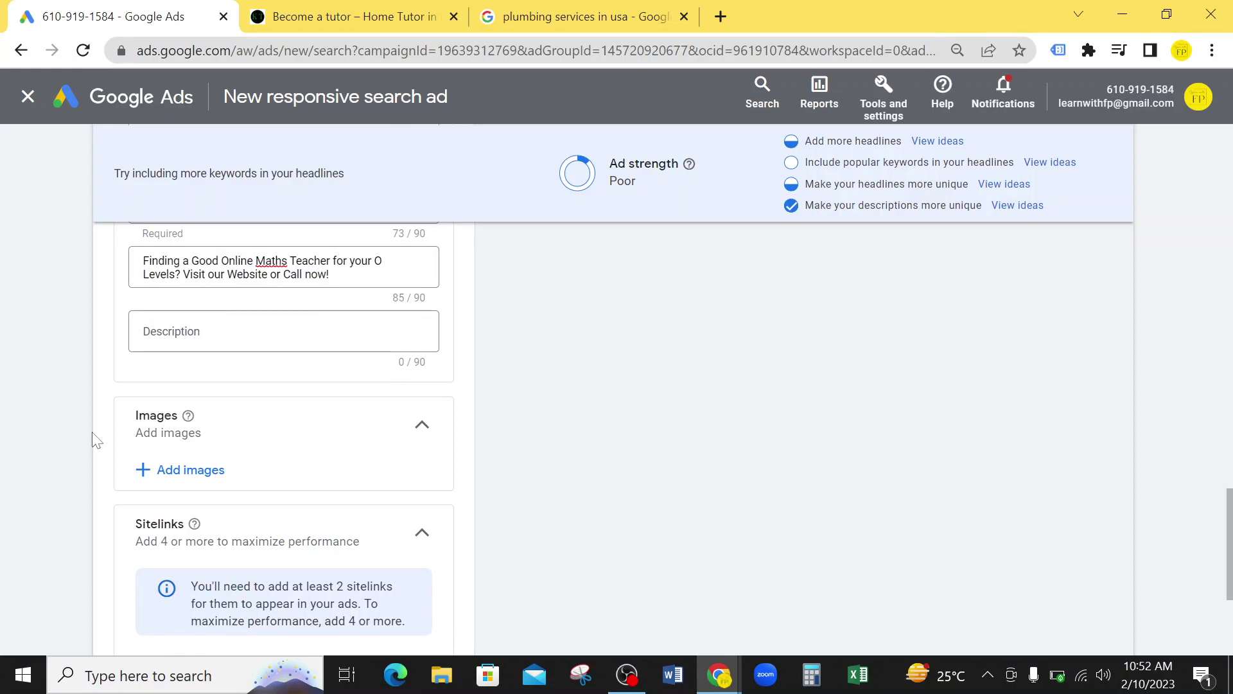
scroll(96, 441, up, 2)
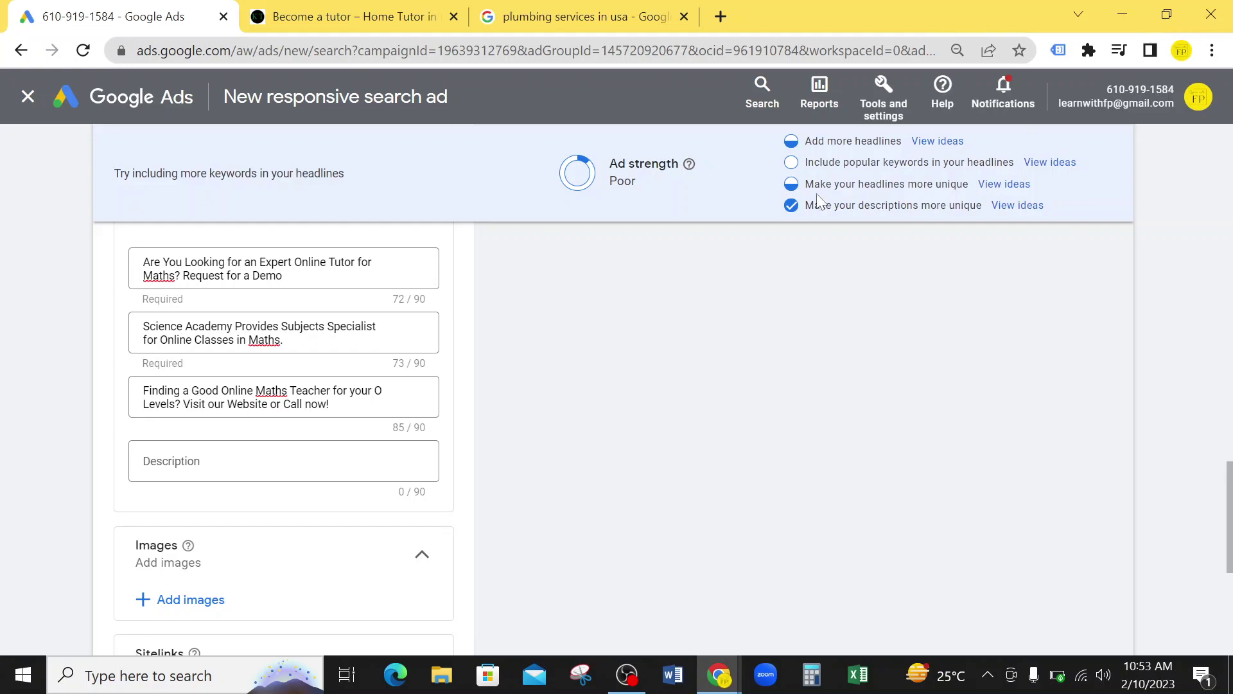
Step: Open the ideas for adding more headlines and add the suggested headline "Schedule A Meeting"
click(938, 144)
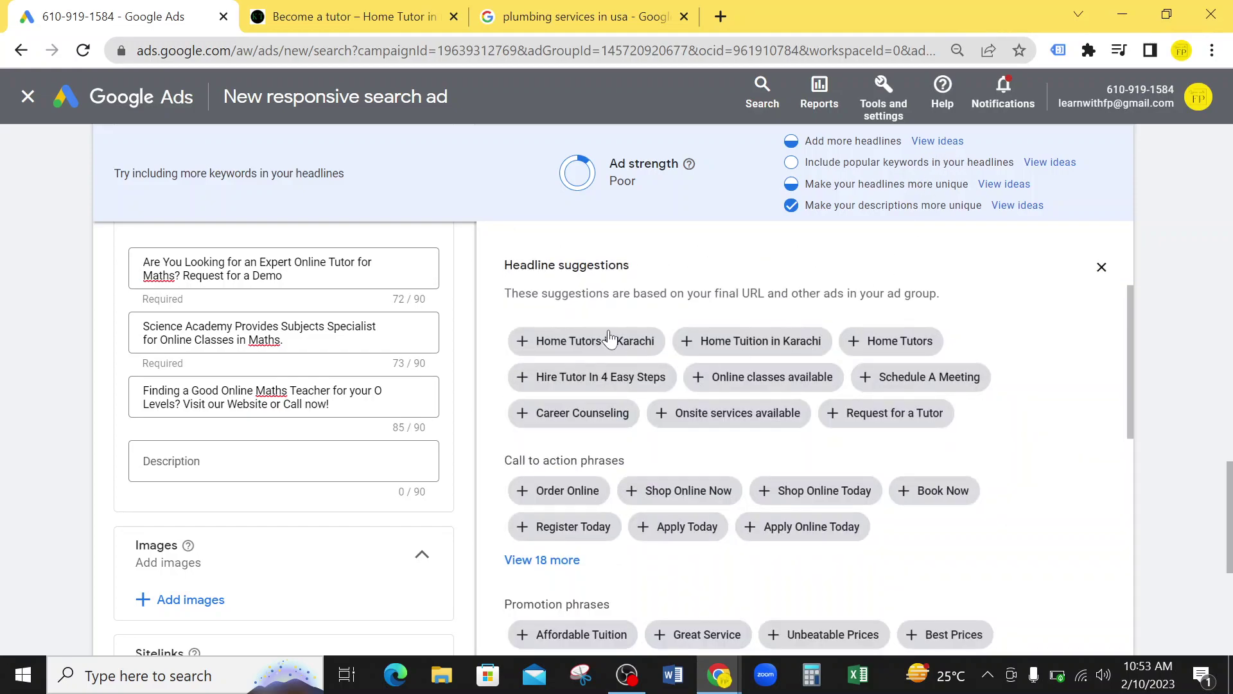
click(597, 377)
scroll(230, 434, up, 6)
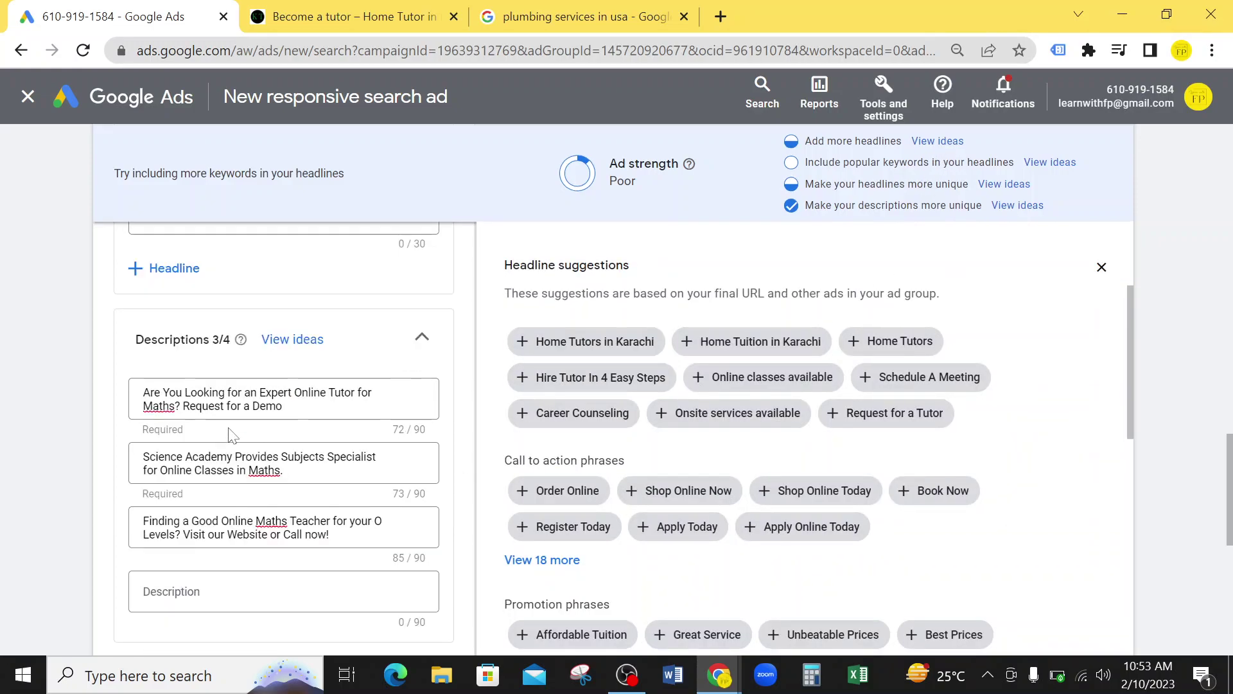
scroll(443, 412, down, 2)
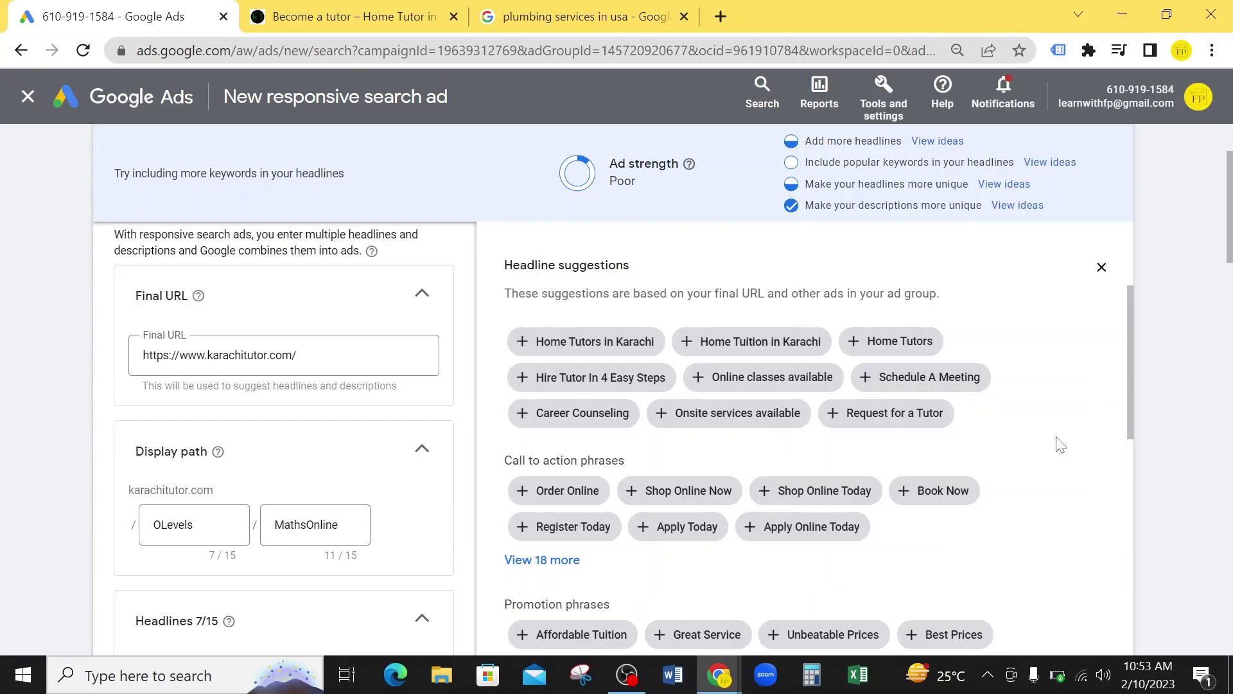
click(967, 385)
scroll(693, 467, down, 5)
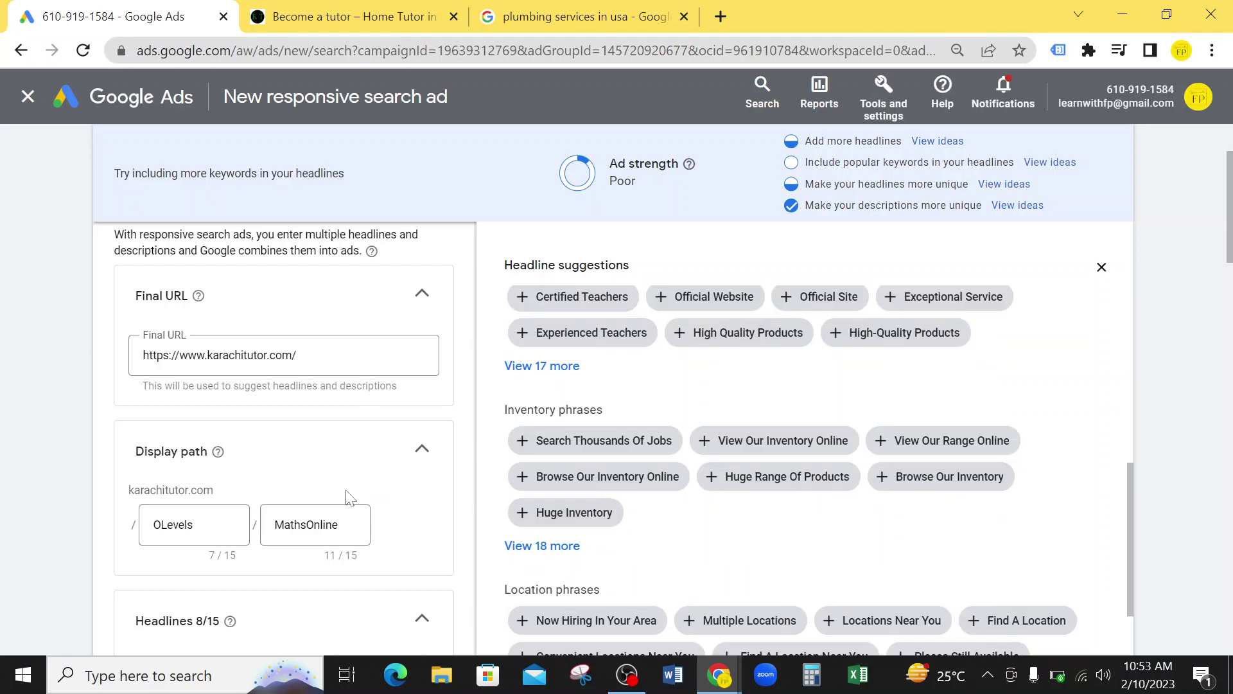
scroll(347, 496, down, 10)
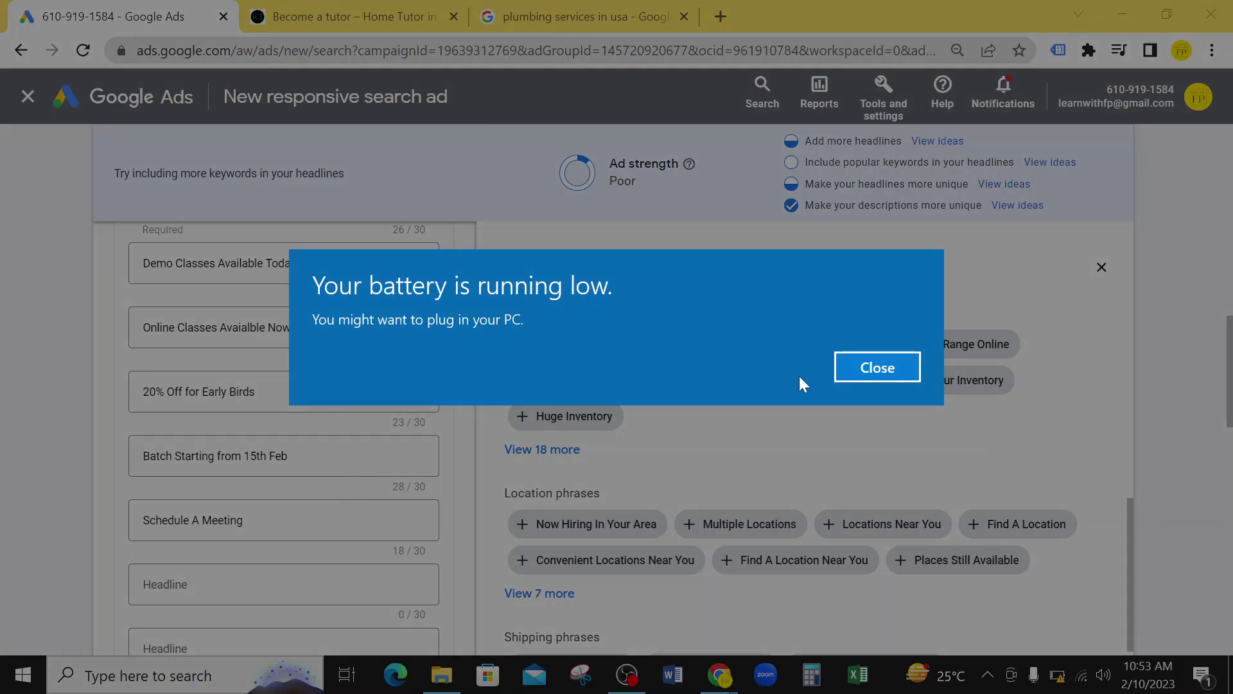
click(852, 359)
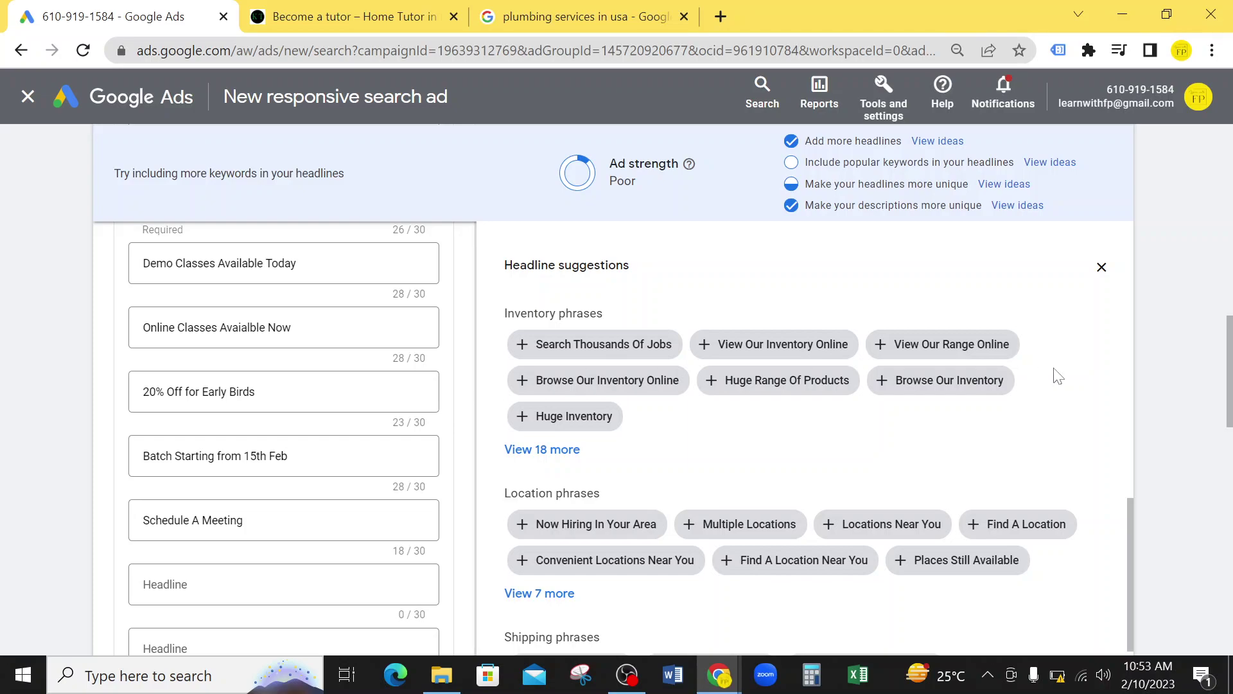
Step: Open the headline ideas with popular keywords and add the suggested headline "Online classes available"
scroll(1074, 370, down, 2)
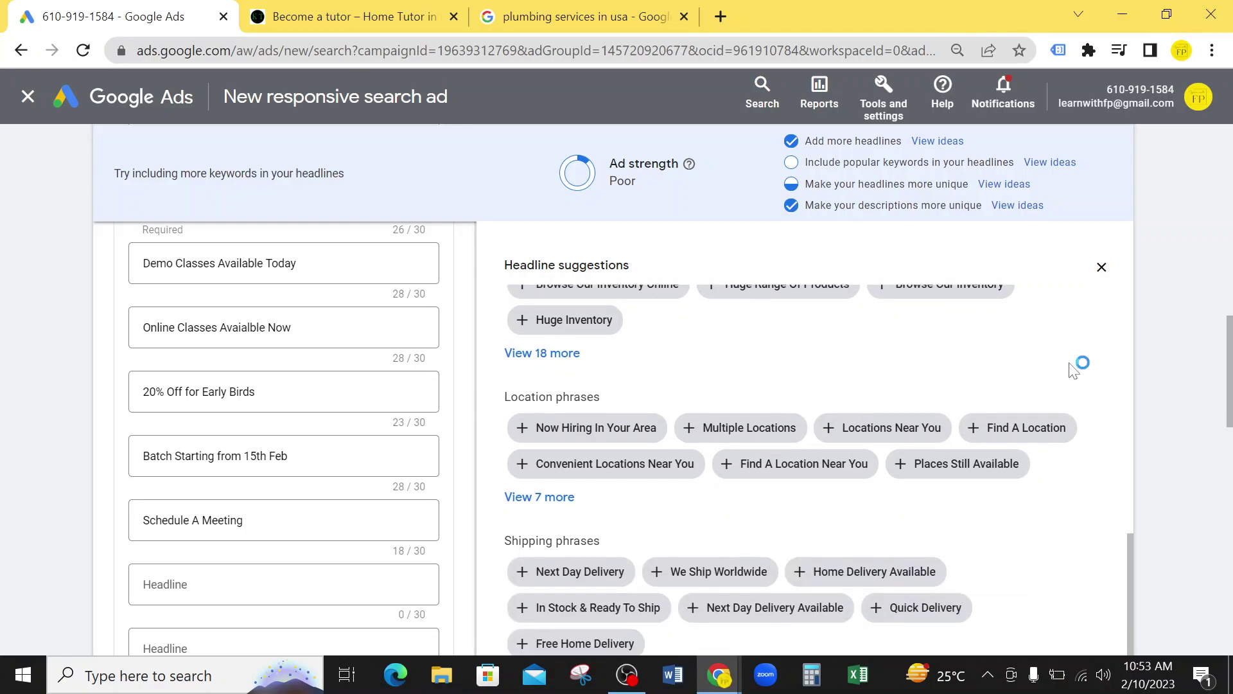
scroll(1072, 369, down, 2)
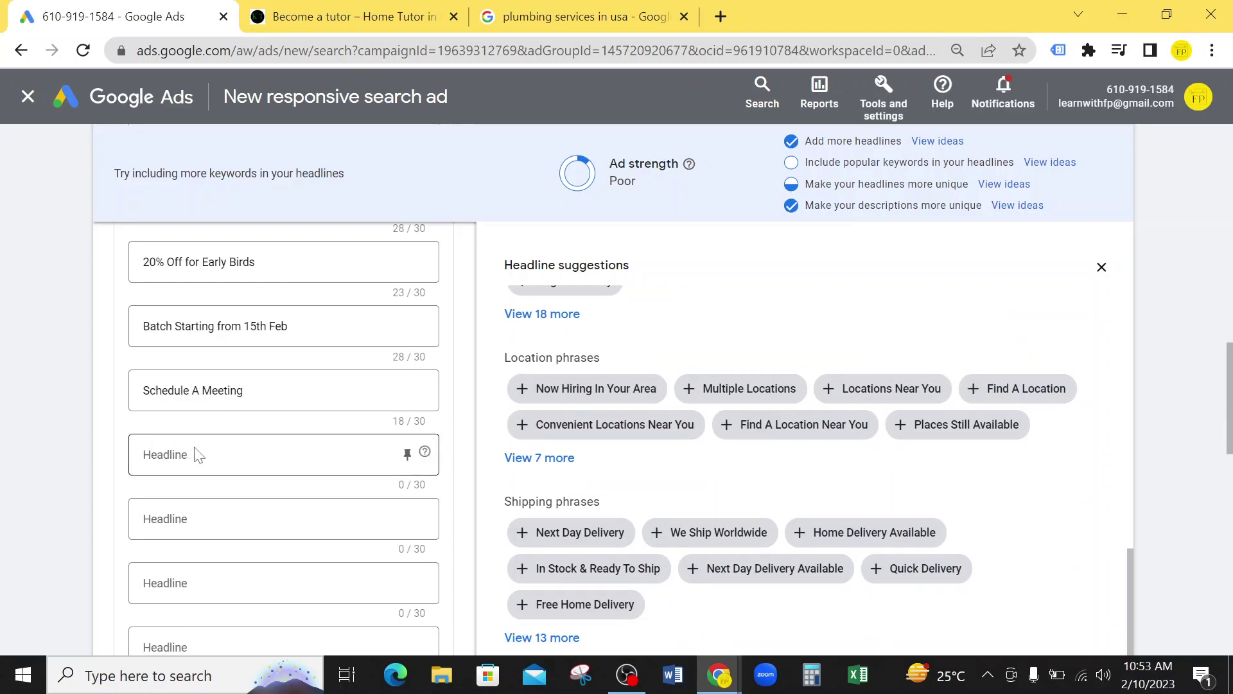
click(1049, 163)
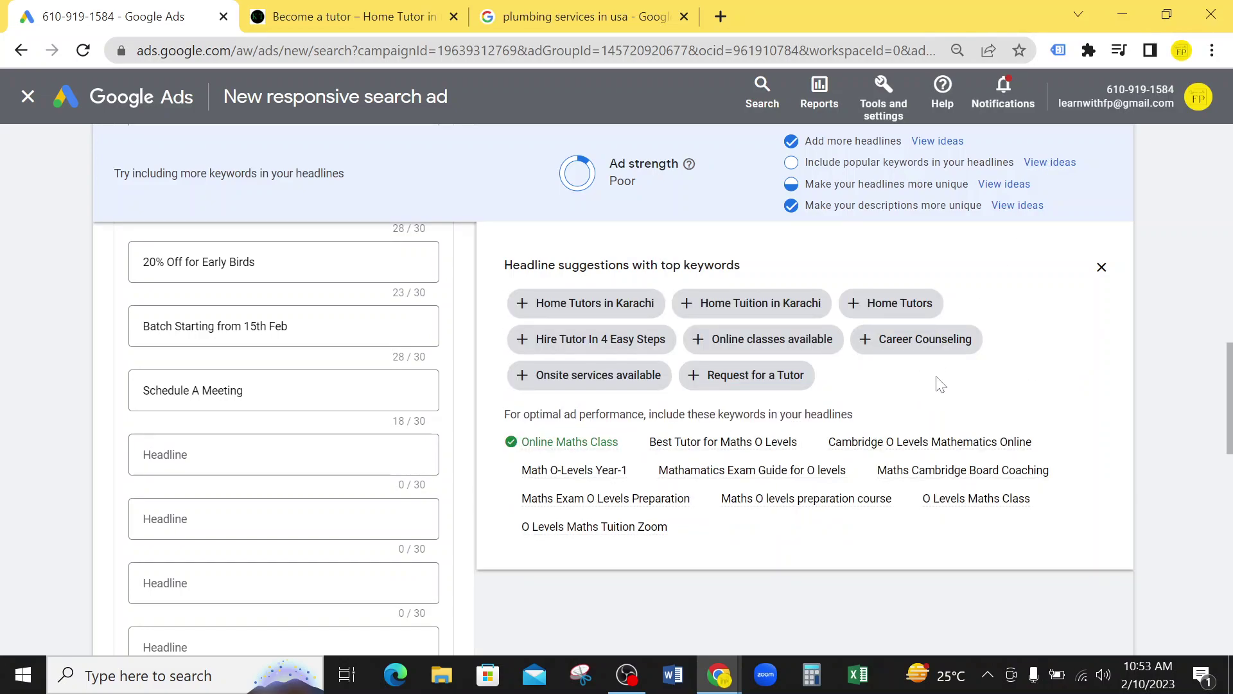
click(790, 341)
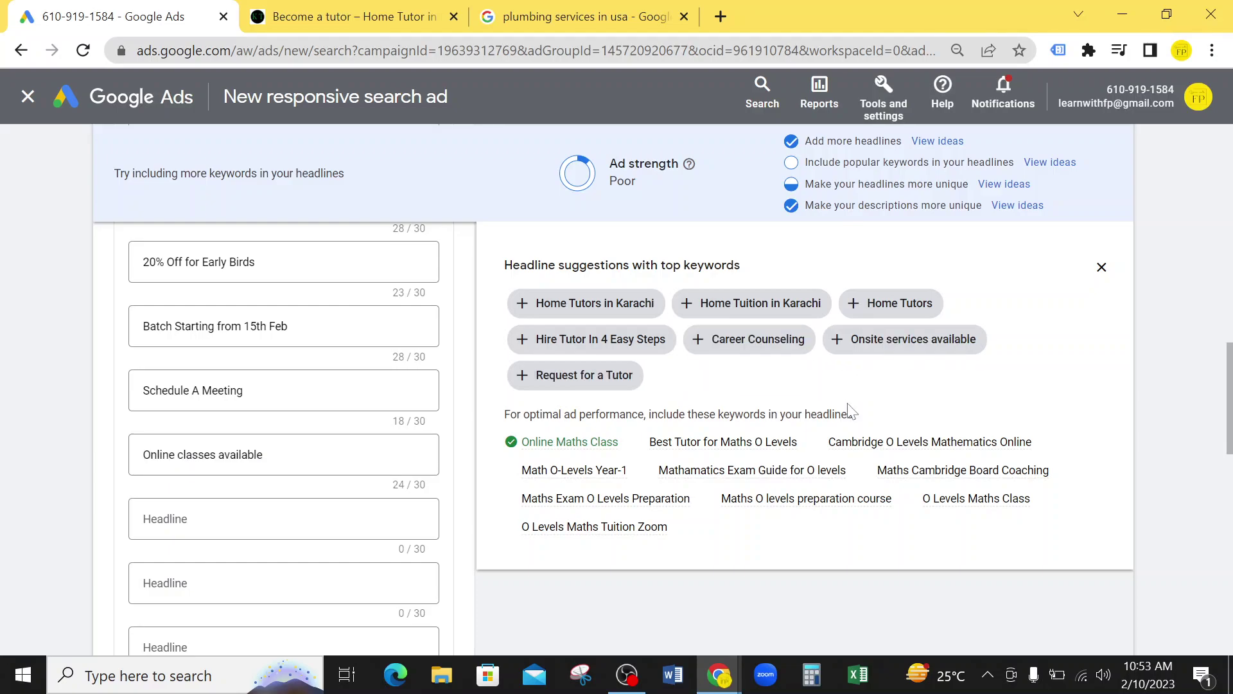
click(924, 350)
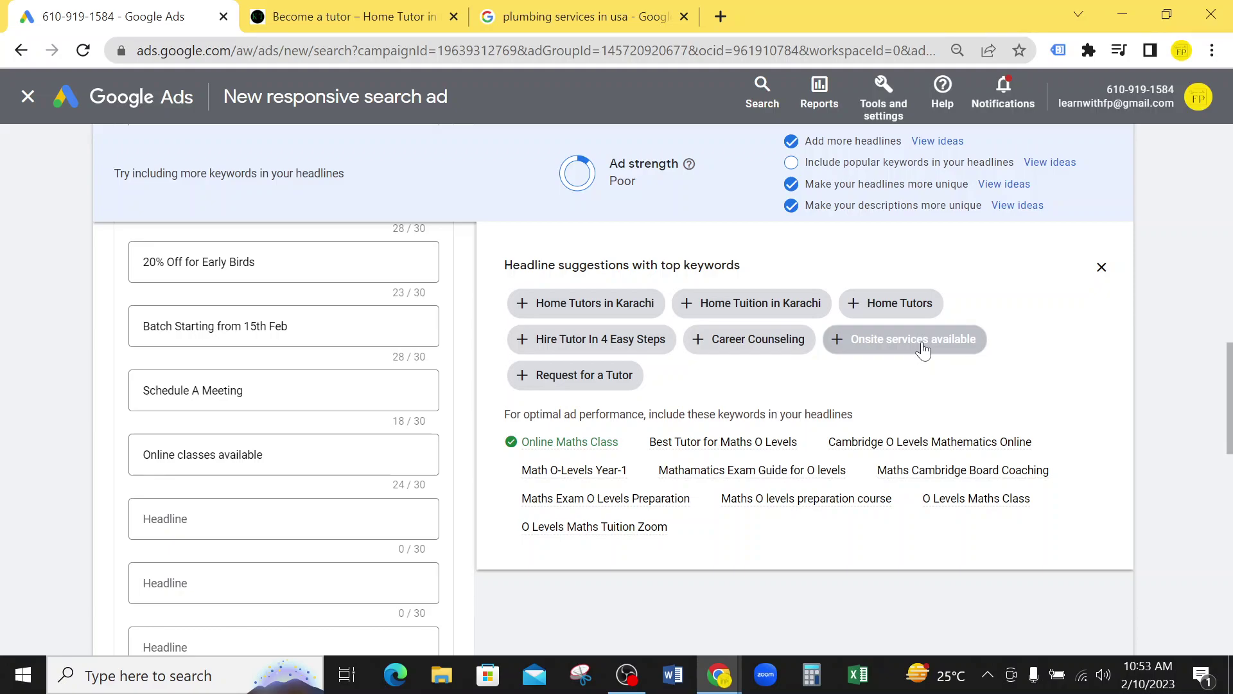
click(876, 303)
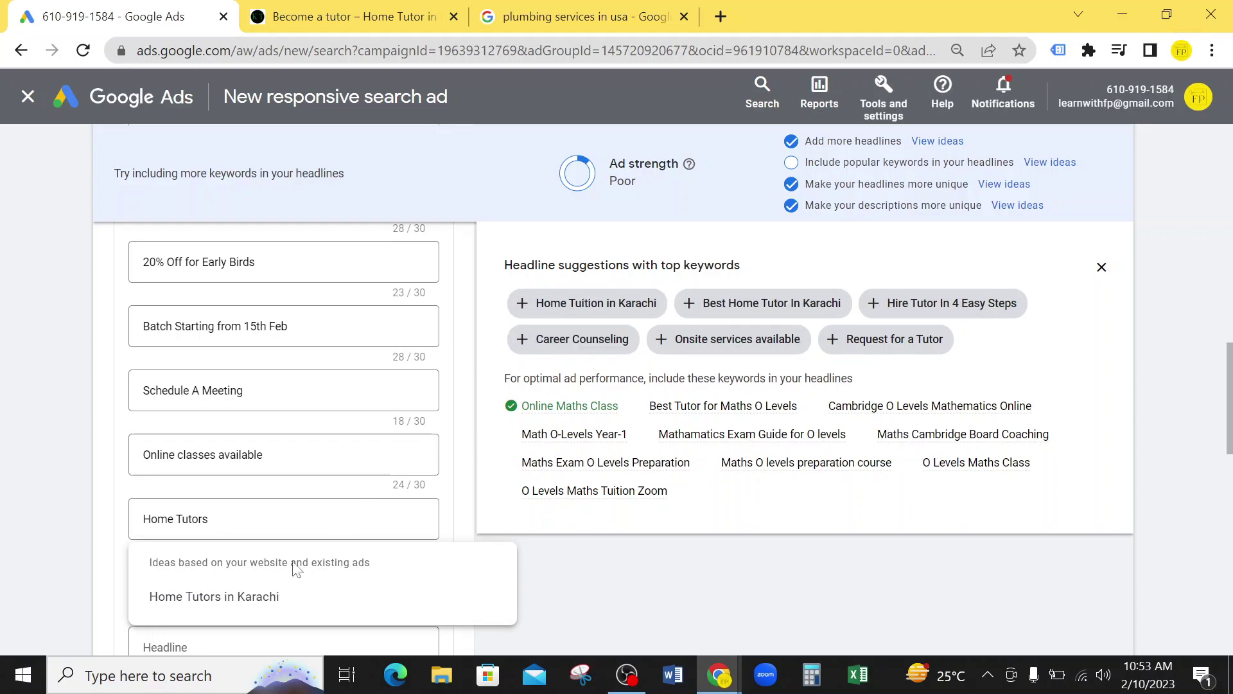
click(220, 598)
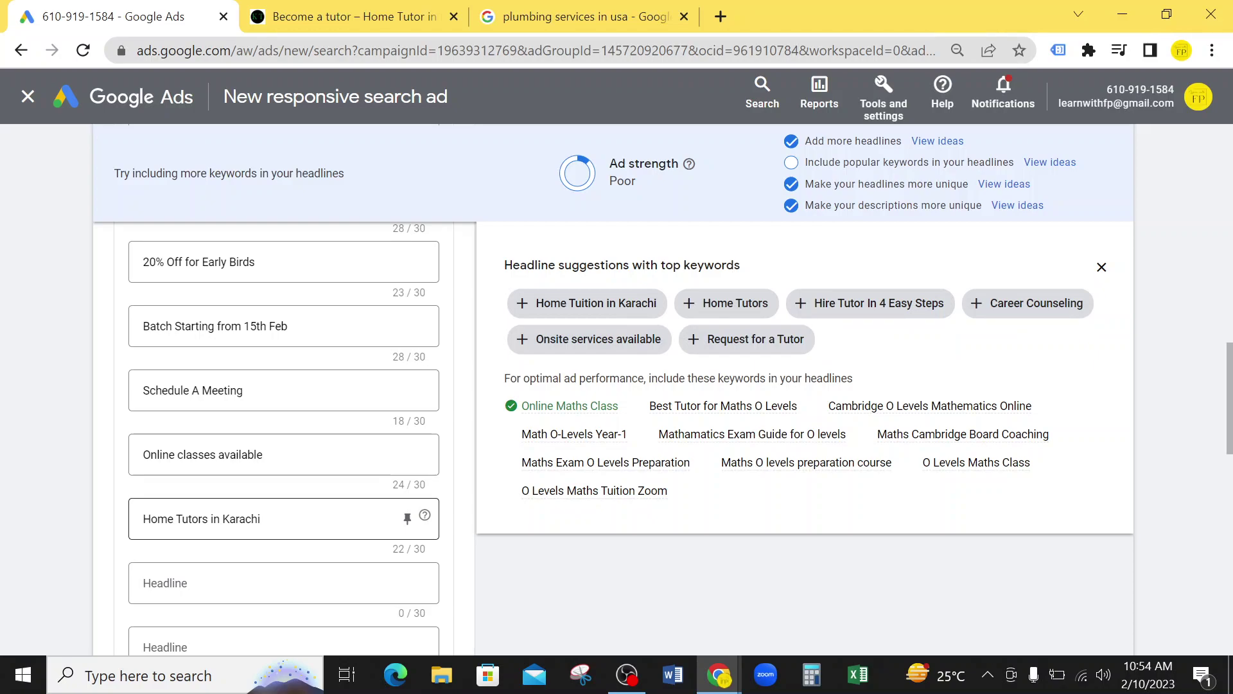
triple_click(183, 518)
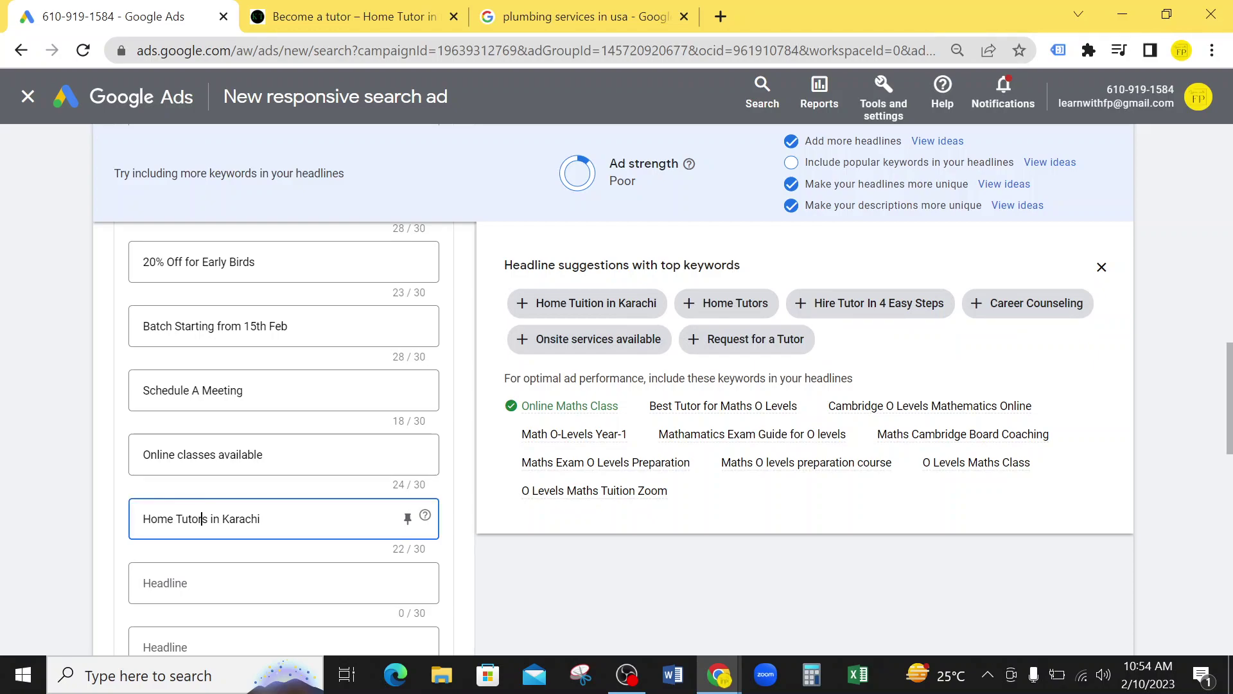
key(BackSpace)
click(114, 498)
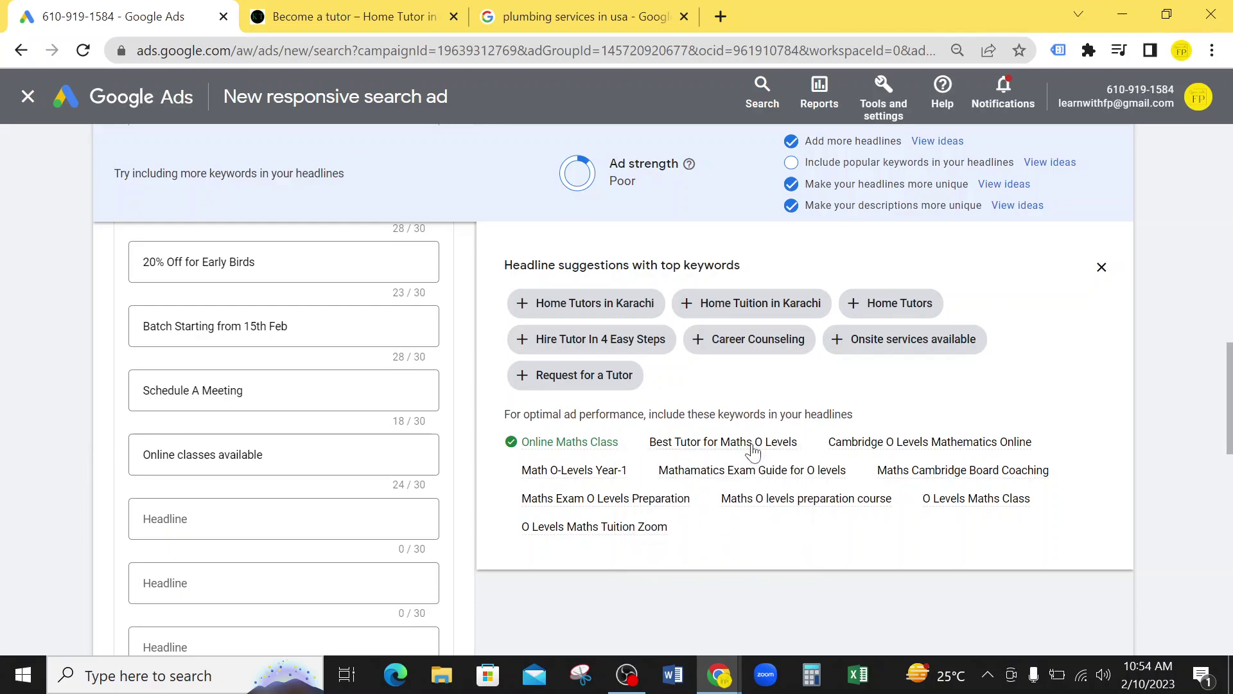
scroll(16, 556, down, 4)
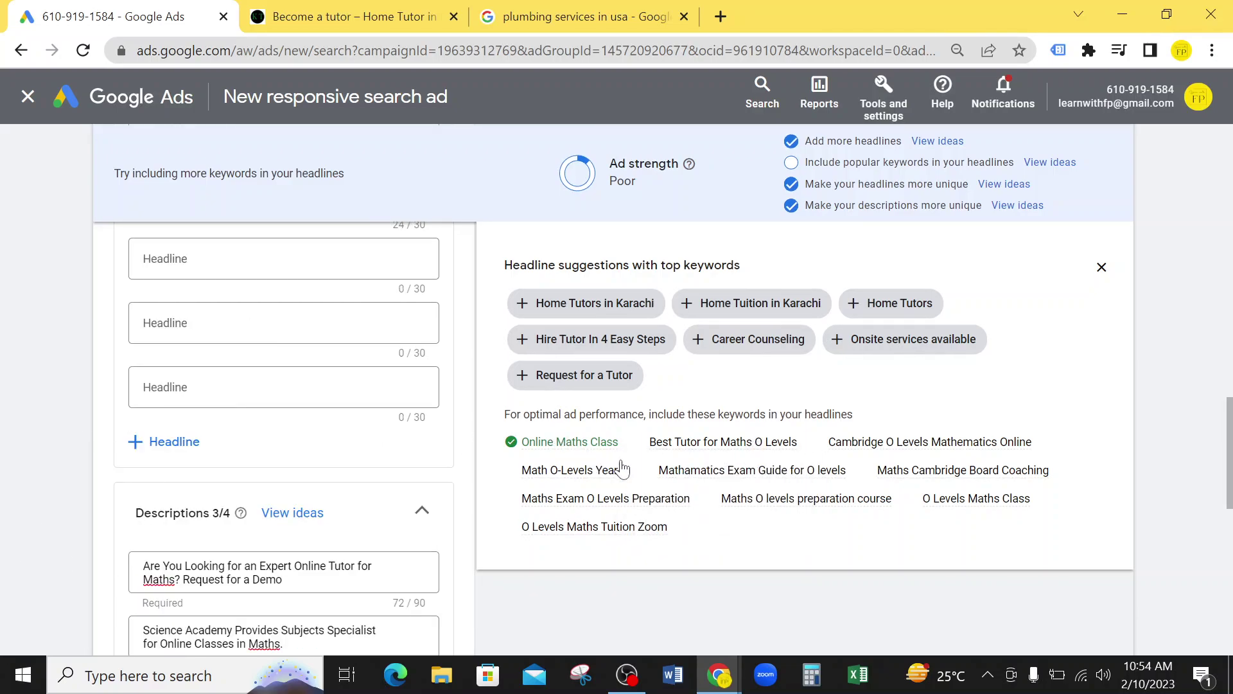
Step: Add the headline "Maths Exam Preparation" in the first empty headline field, based on the suggested keywords
mouse_move(916, 451)
scroll(210, 359, up, 2)
click(210, 387)
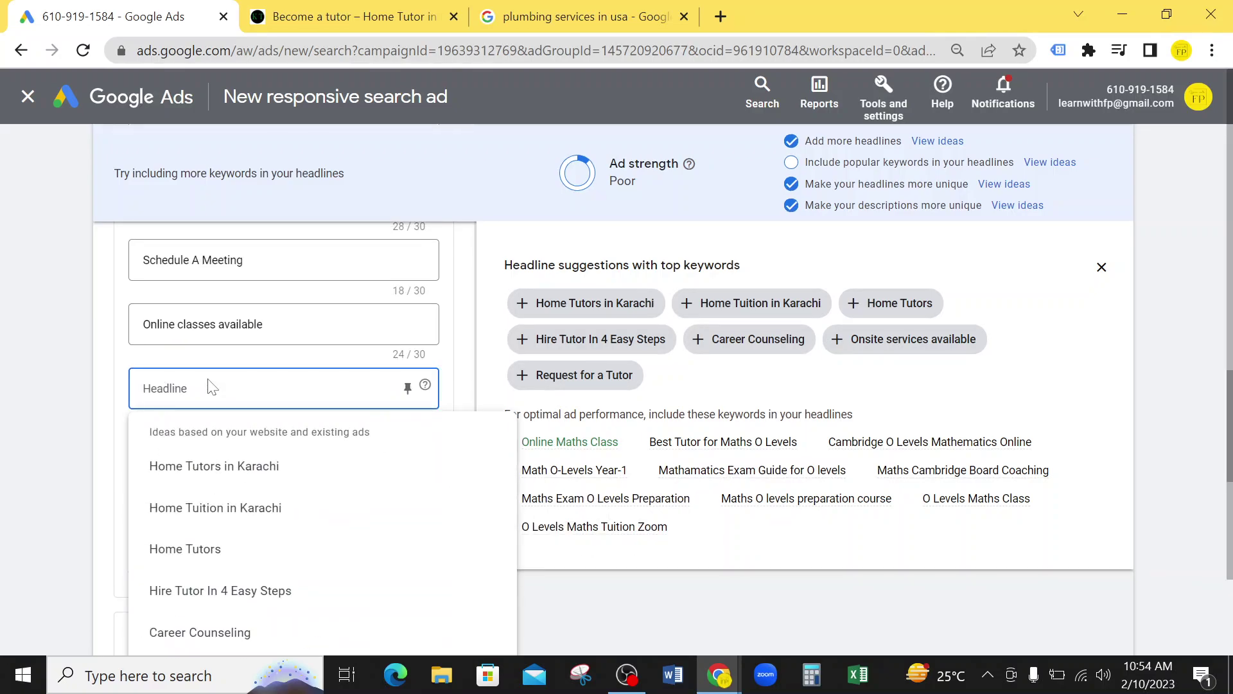
text(Maths Exam Prepp)
key(BackSpace)
text(aration)
click(54, 437)
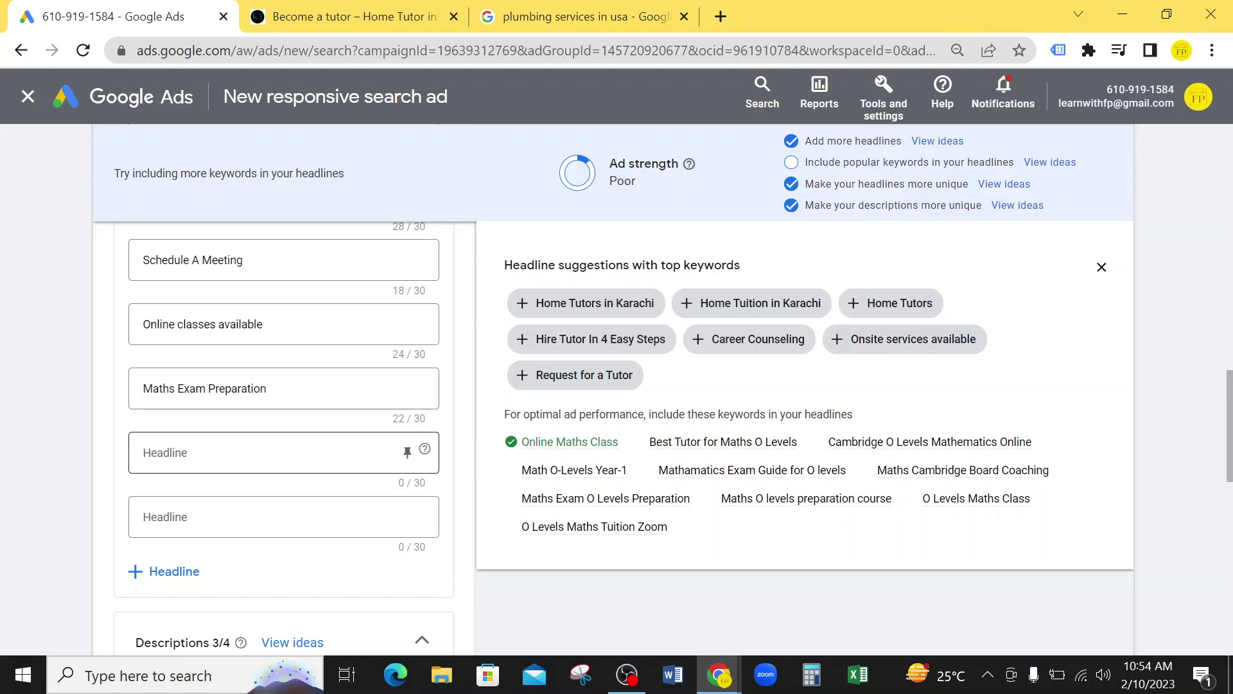
Step: Add the headline "Zoom Class for Maths O Levels" in the next empty headline field
click(284, 453)
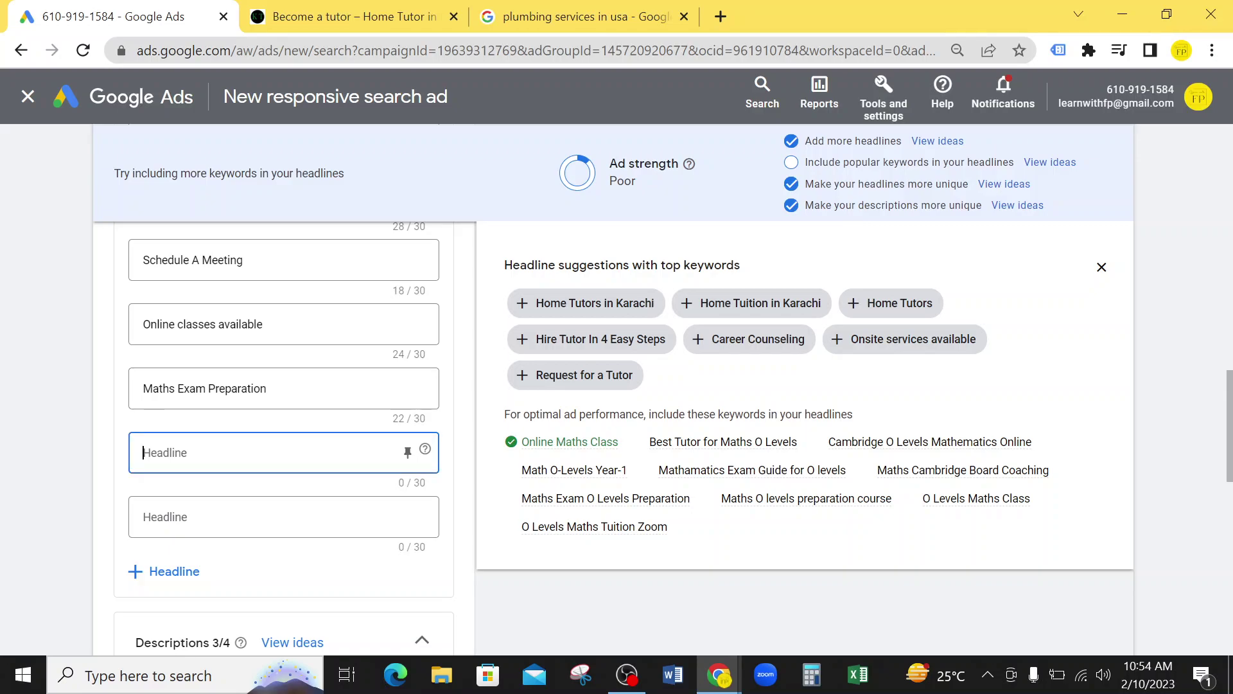
text(Zoom Class for Maths O Levels)
click(75, 443)
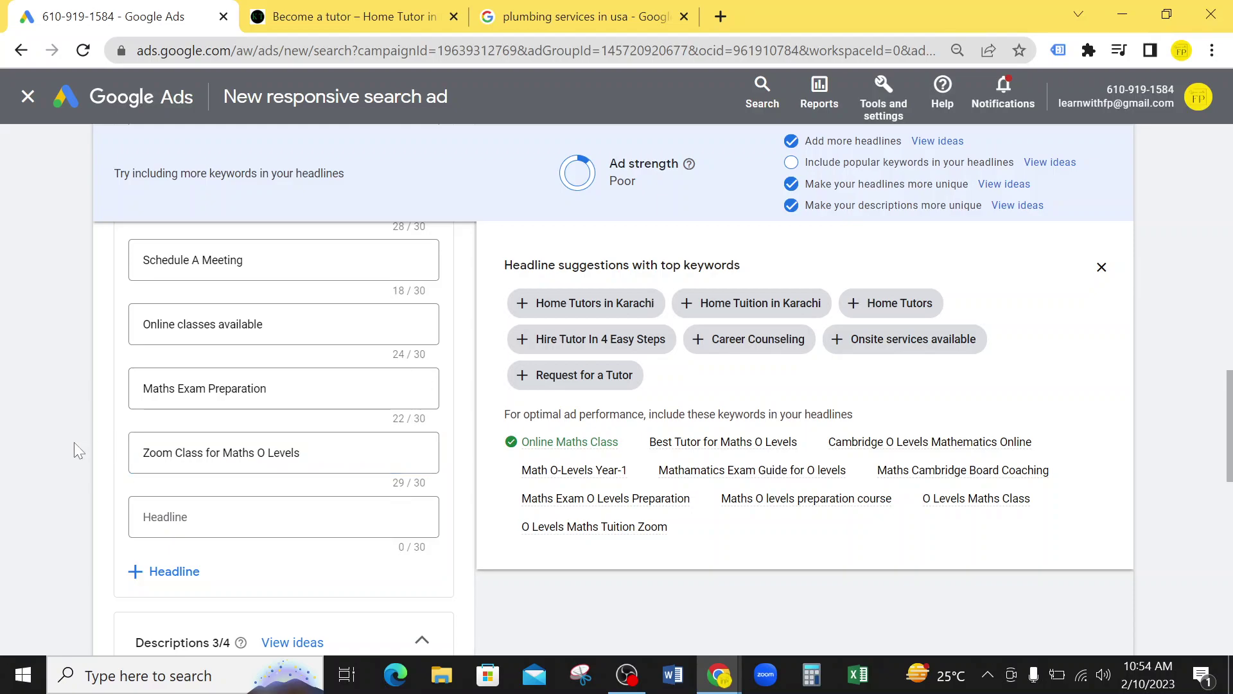
Step: Review the ad's strength, headlines, descriptions and suggested keywords, view the Google results for "plumbing services in usa", and return to the ad
scroll(52, 433, down, 8)
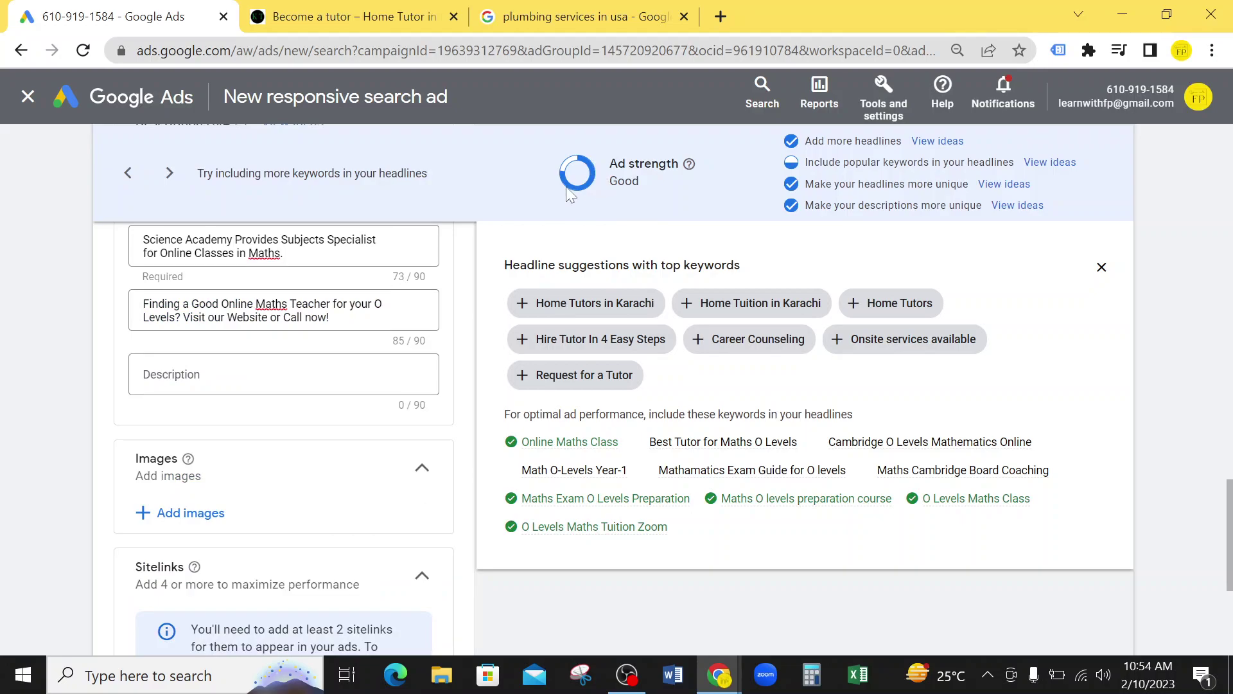
scroll(214, 419, up, 8)
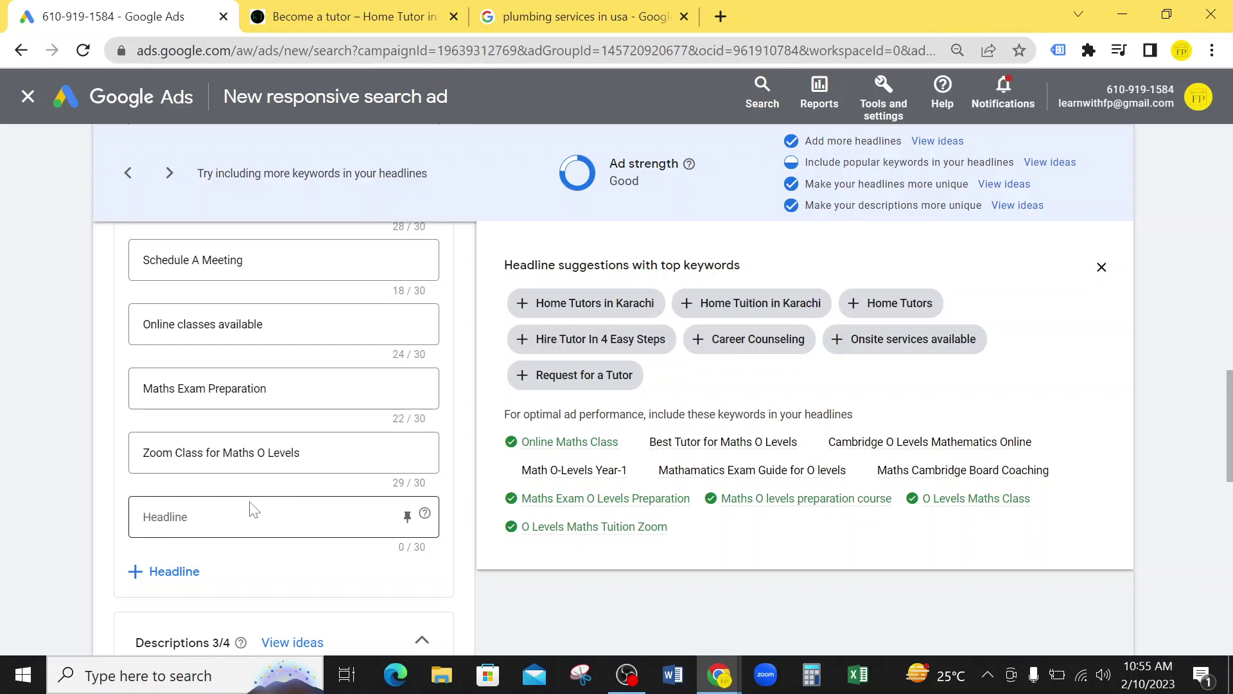
scroll(254, 509, up, 6)
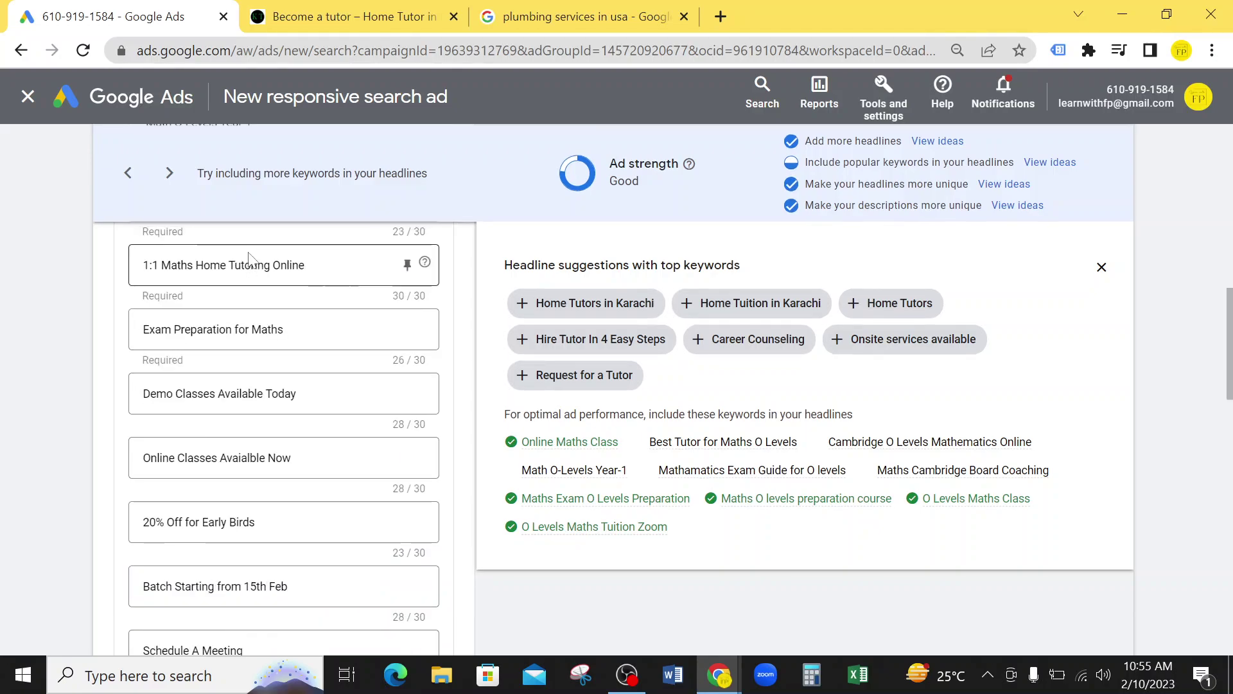
scroll(238, 347, down, 10)
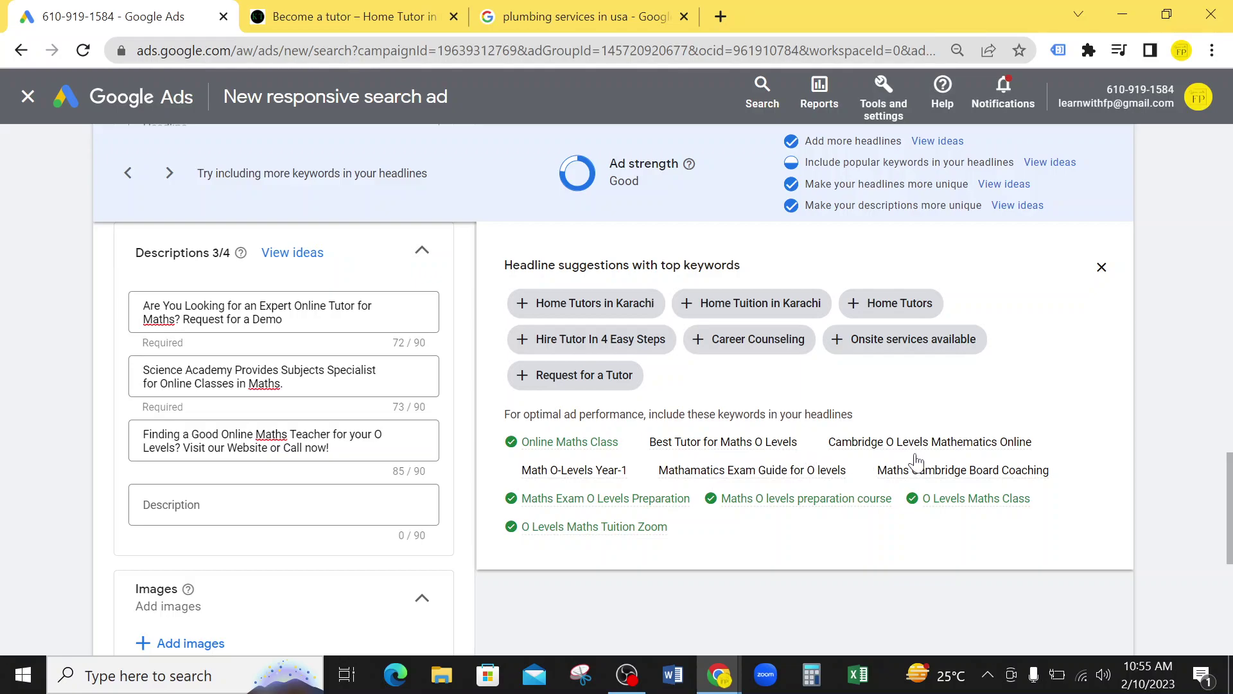
mouse_move(918, 461)
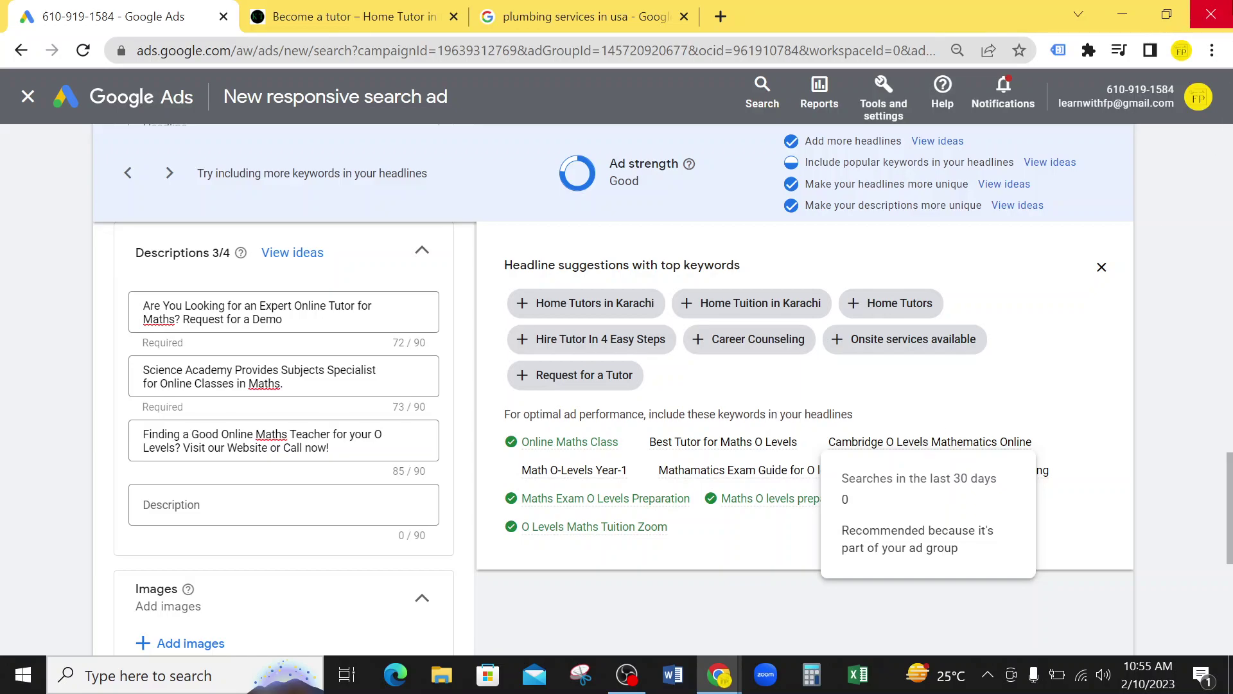
click(526, 6)
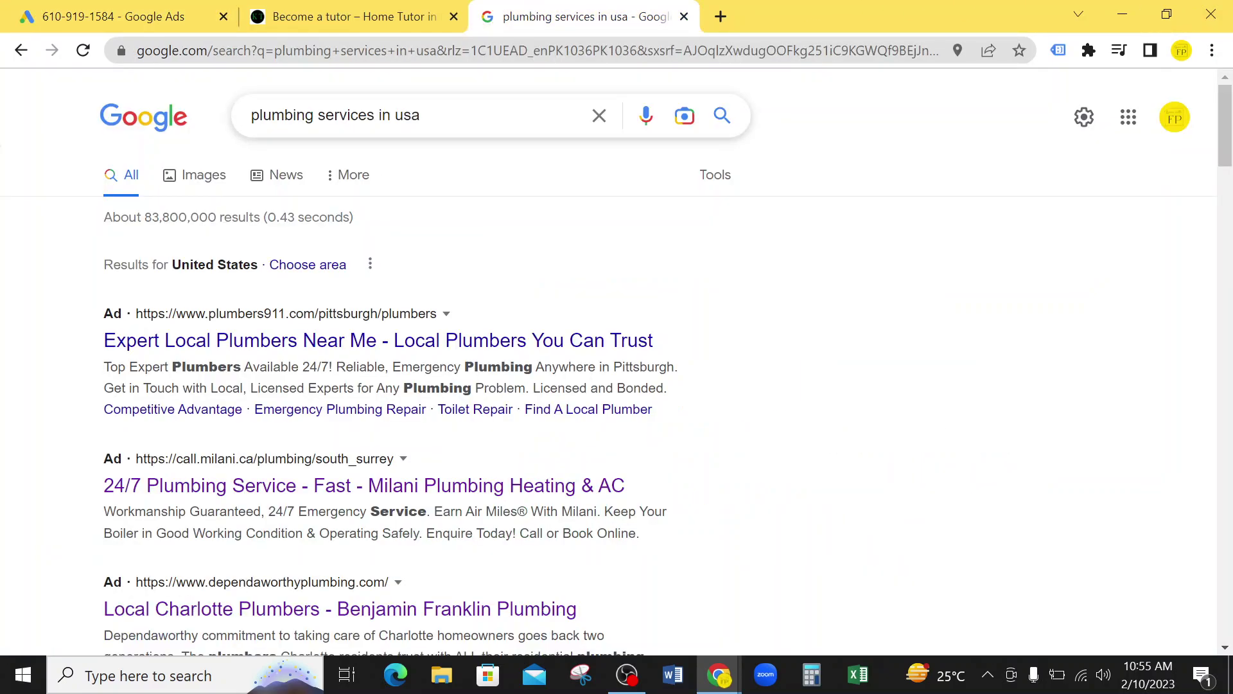
drag(251, 116, 420, 116)
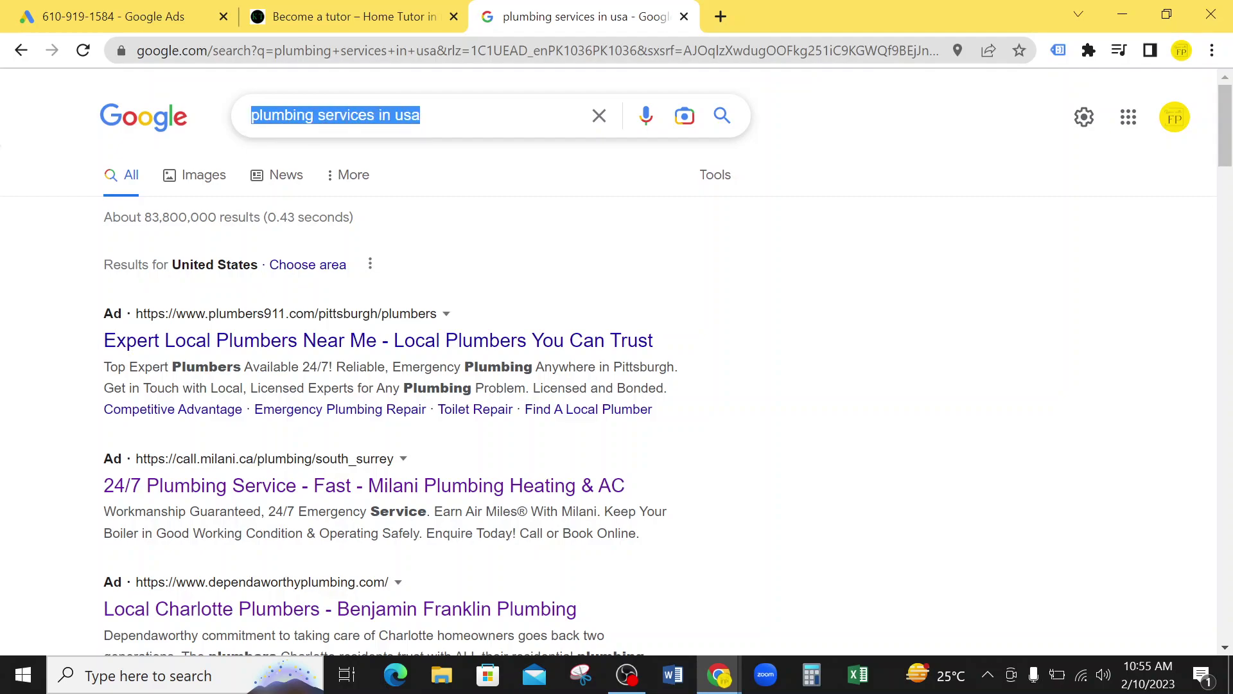
click(8, 346)
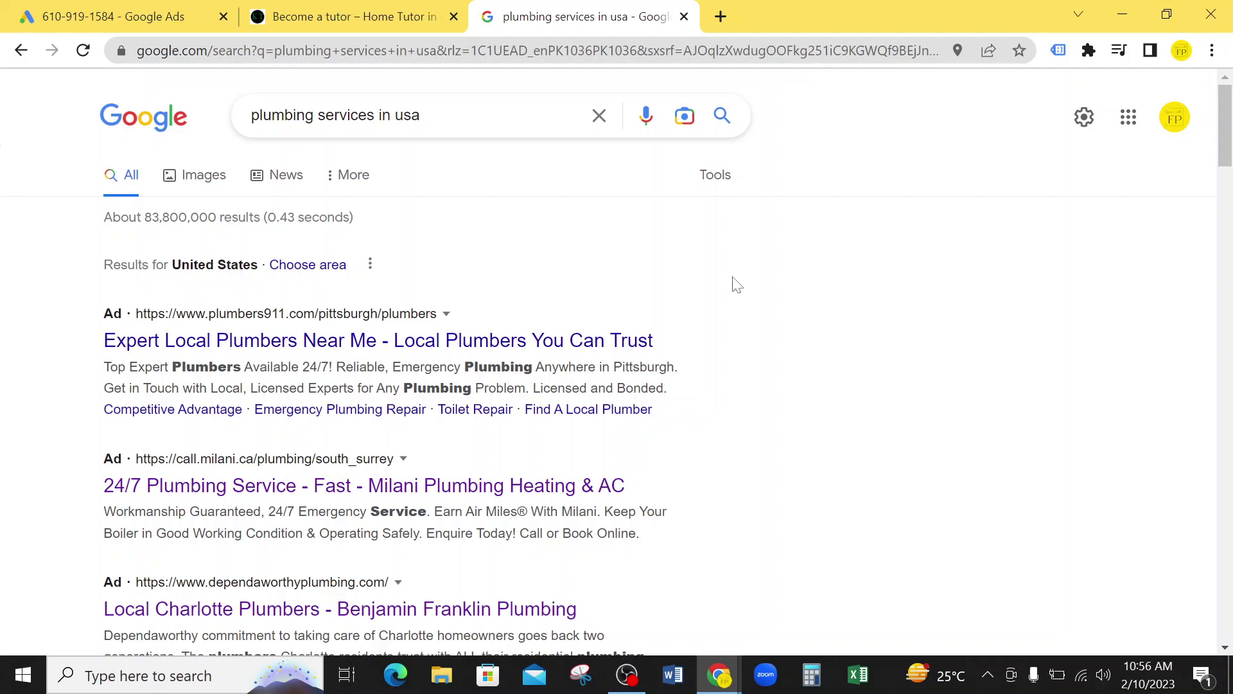
click(113, 14)
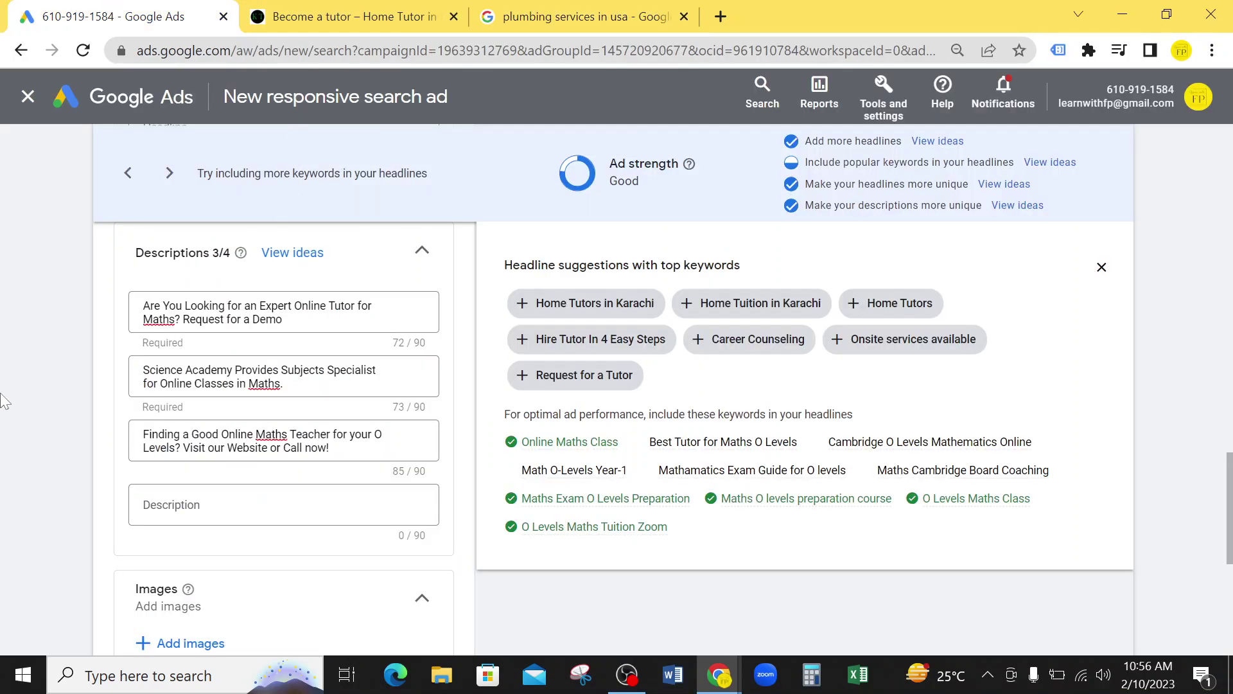
Step: Check the remaining images, sitelinks and asset sections of the ad, and save the responsive search ad
scroll(3, 401, down, 6)
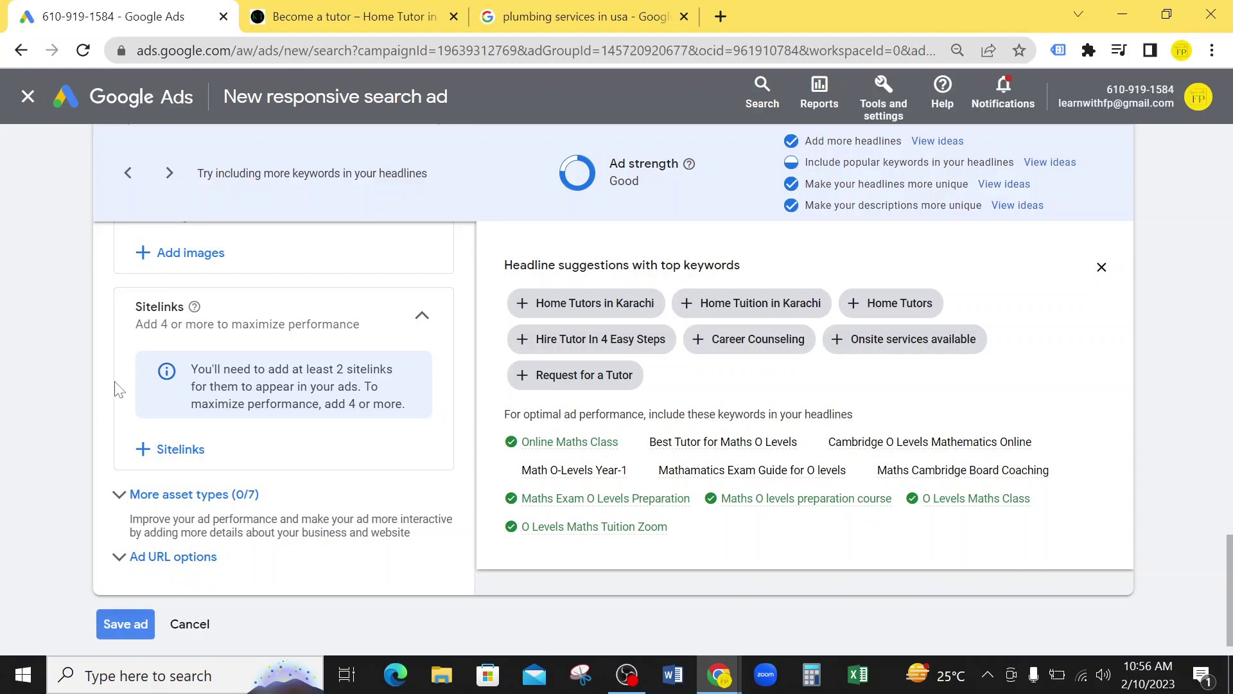
scroll(113, 395, up, 4)
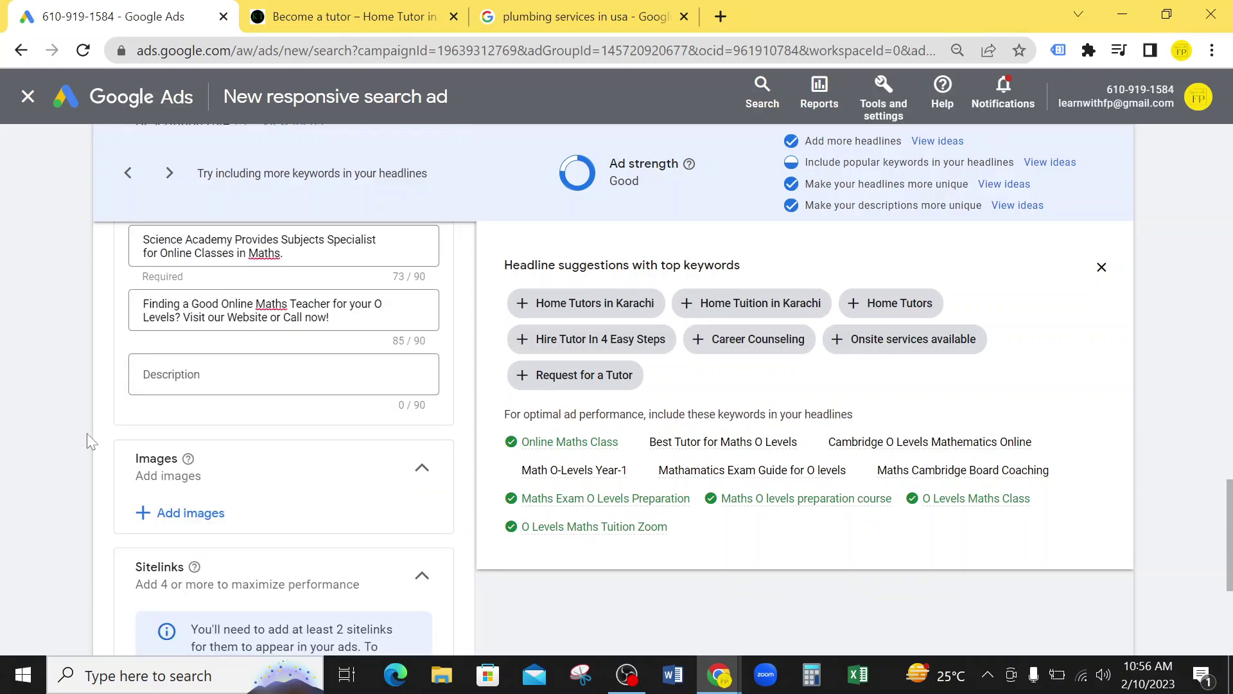
scroll(87, 433, down, 4)
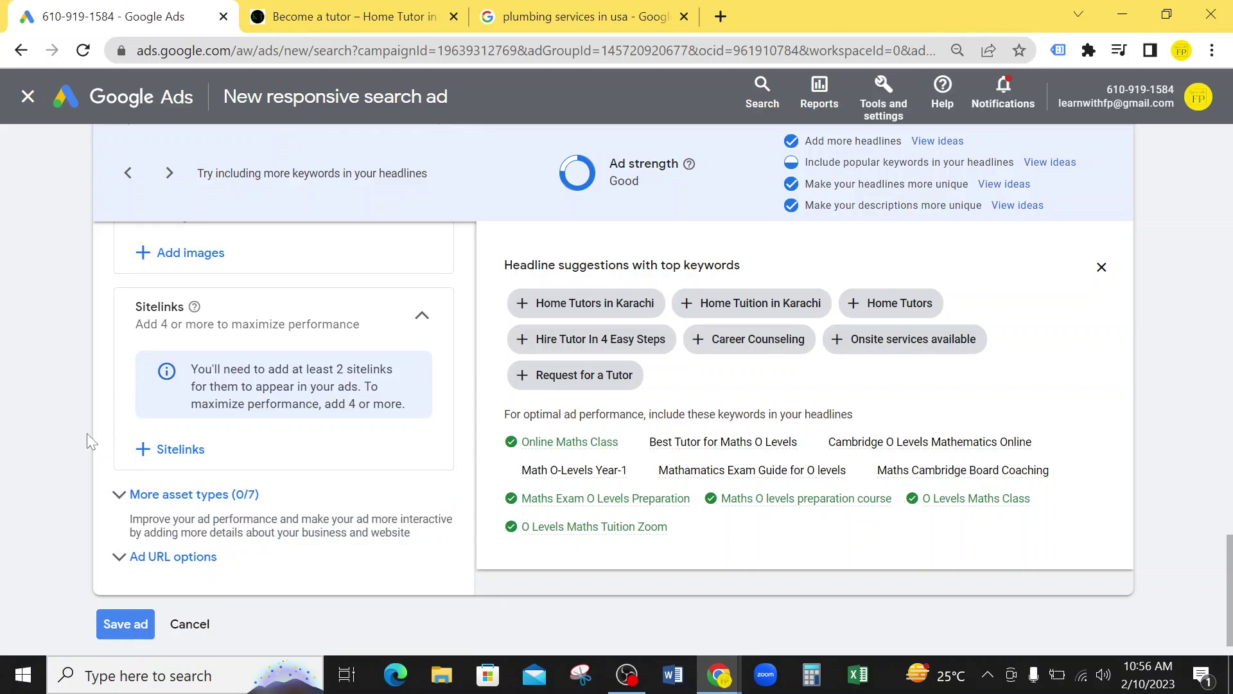
click(115, 624)
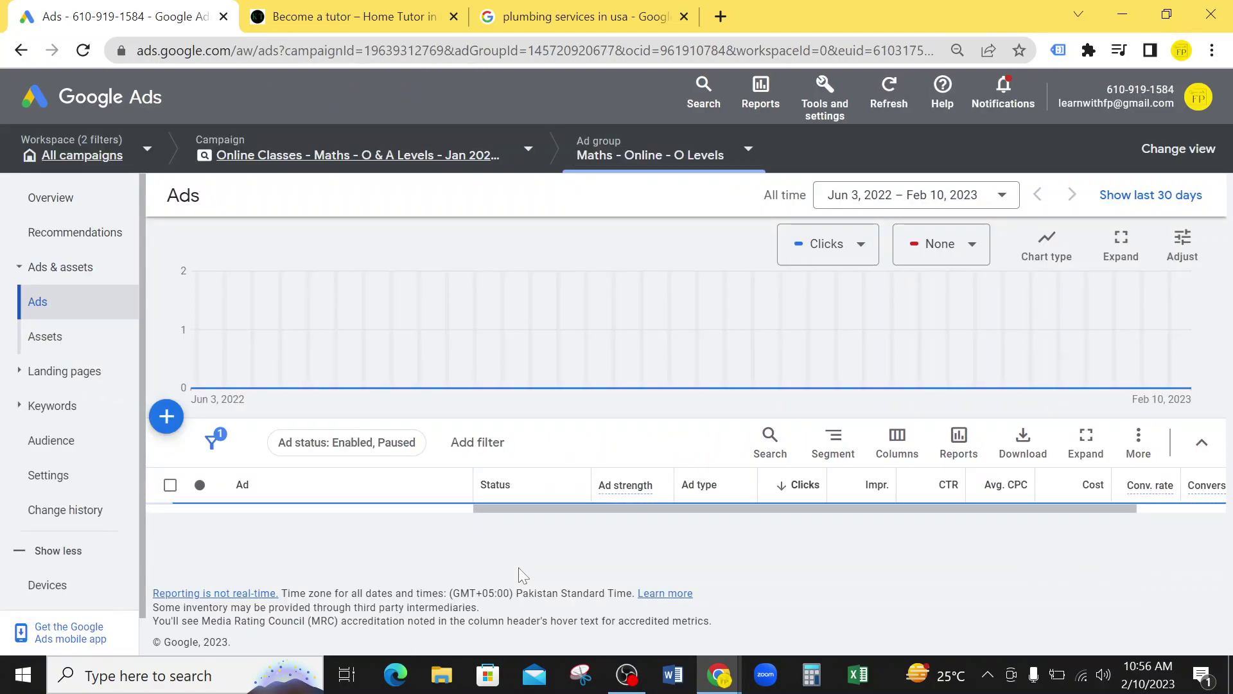
Step: Examine the new Science Online Academy ad in the ad group's list, selecting it briefly and clearing the selection
scroll(520, 551, down, 2)
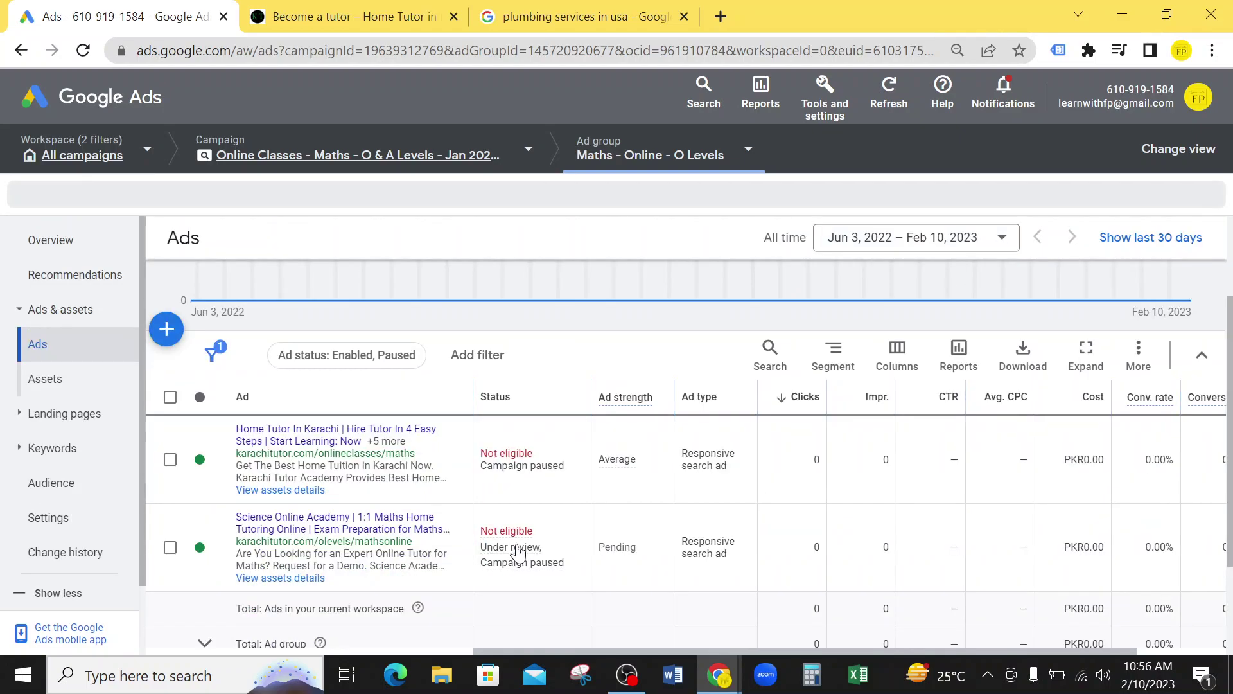
click(169, 548)
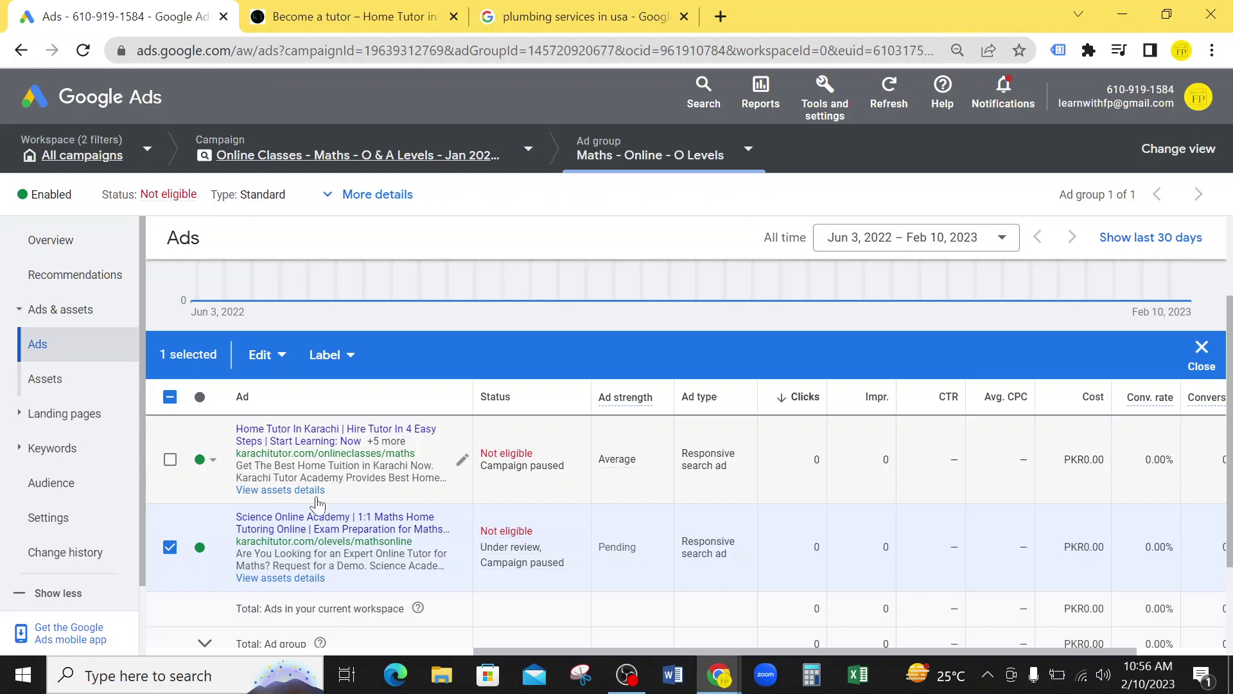
scroll(190, 487, up, 2)
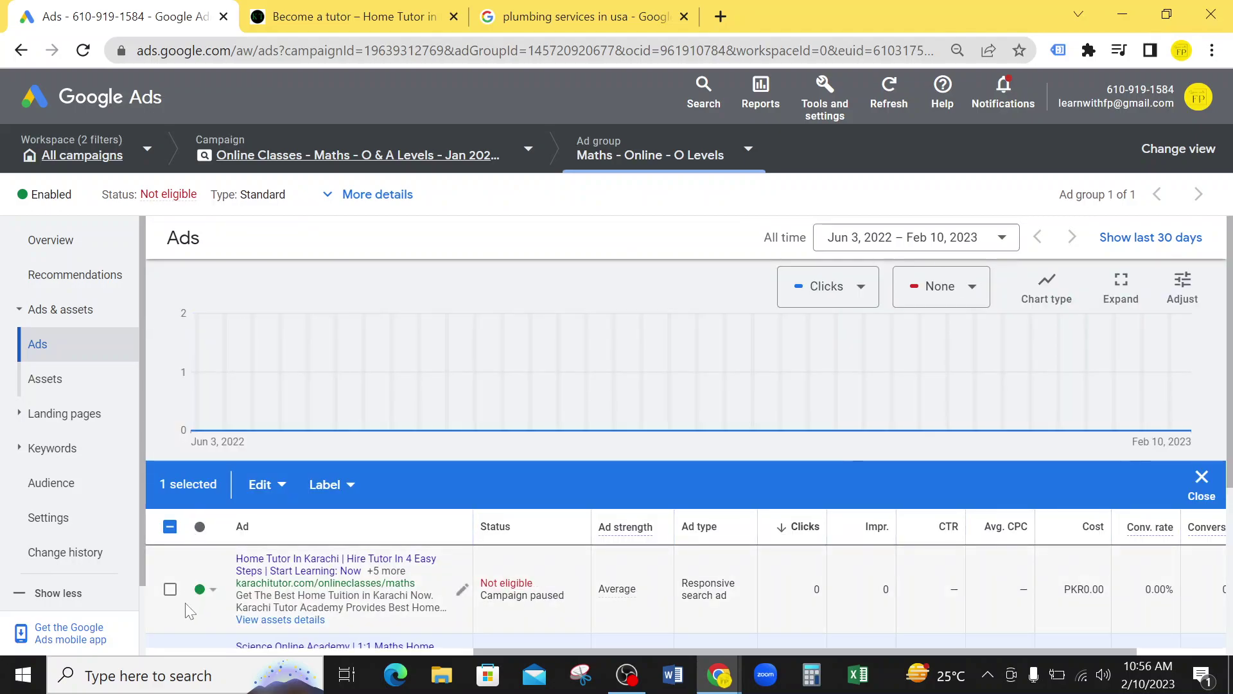
scroll(188, 578, down, 2)
click(168, 549)
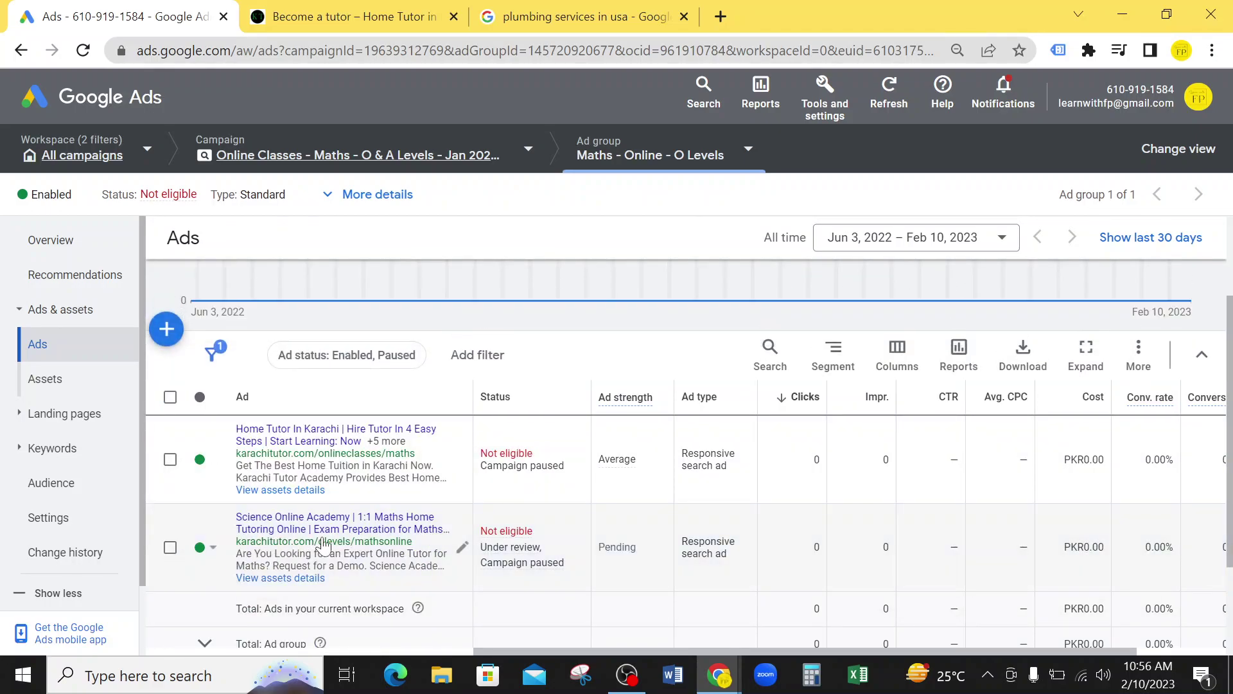